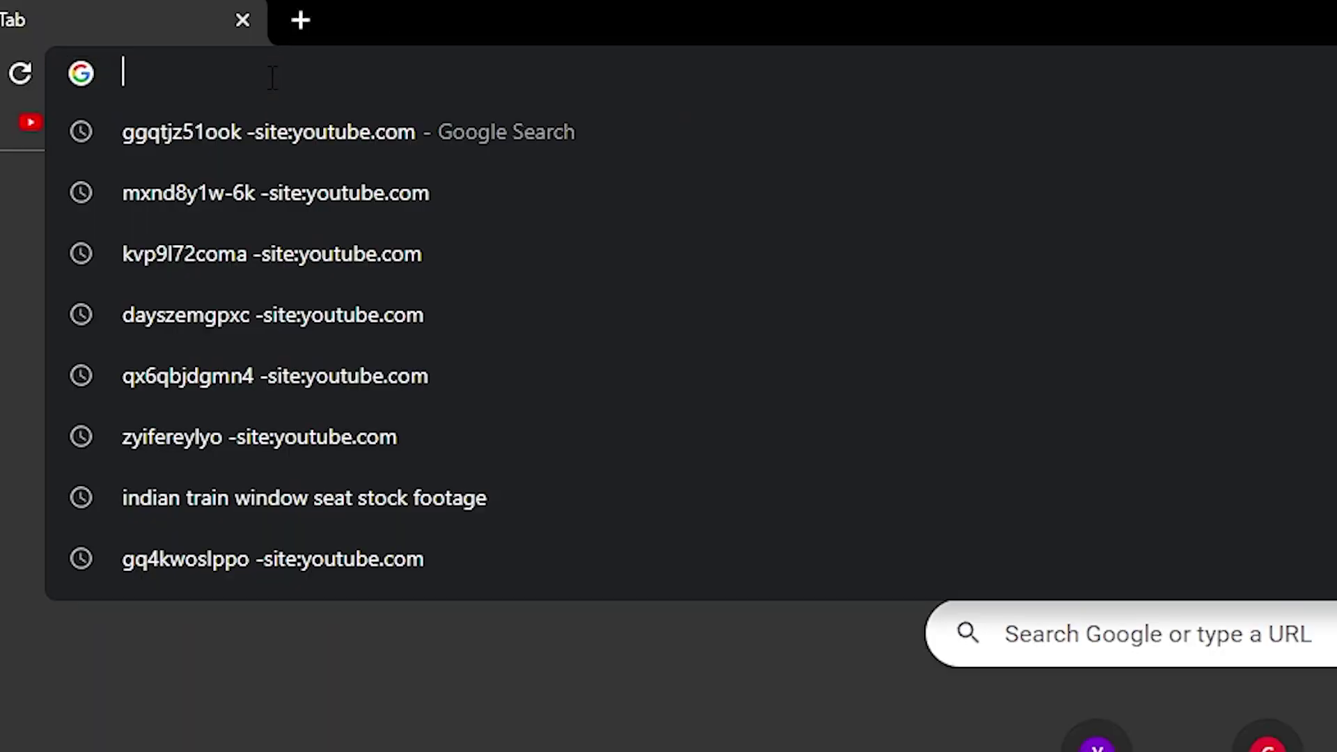
# - Search the web for "indian railway station" and browse the image results for reference
pyautogui.write('indain tr')
pyautogui.write('ilway station')
pyautogui.press('Return')
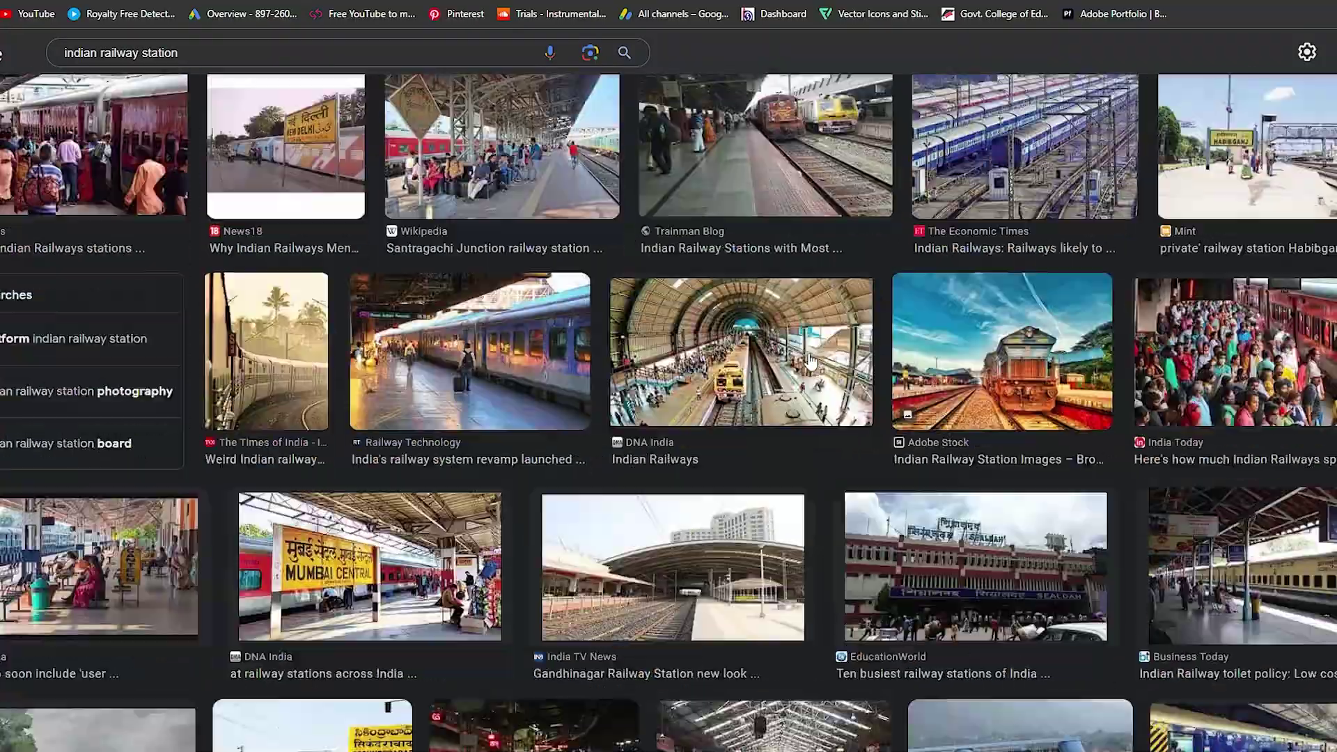
pyautogui.scroll(-5, 809, 360)
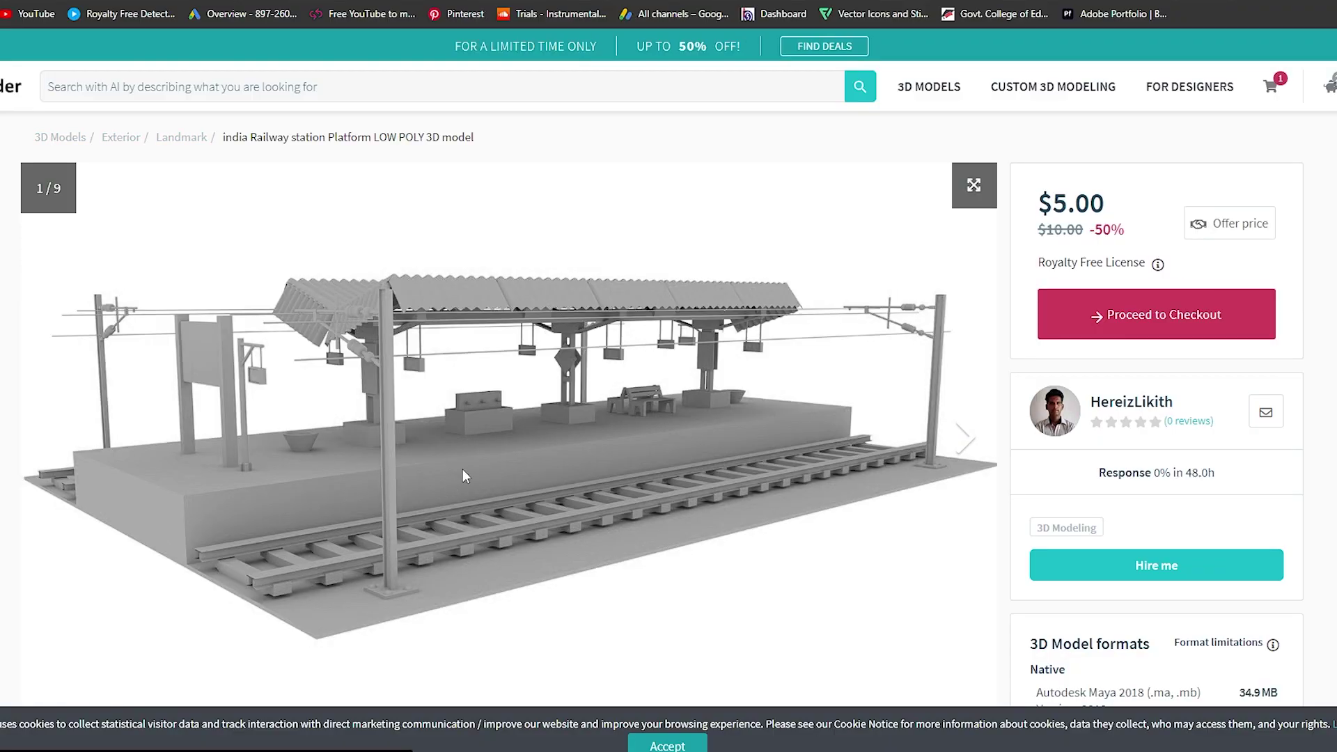
# - Examine the preview renders of the low-poly India railway station platform model on CGTrader from several angles
pyautogui.scroll(-2, 465, 476)
pyautogui.scroll(1, 279, 627)
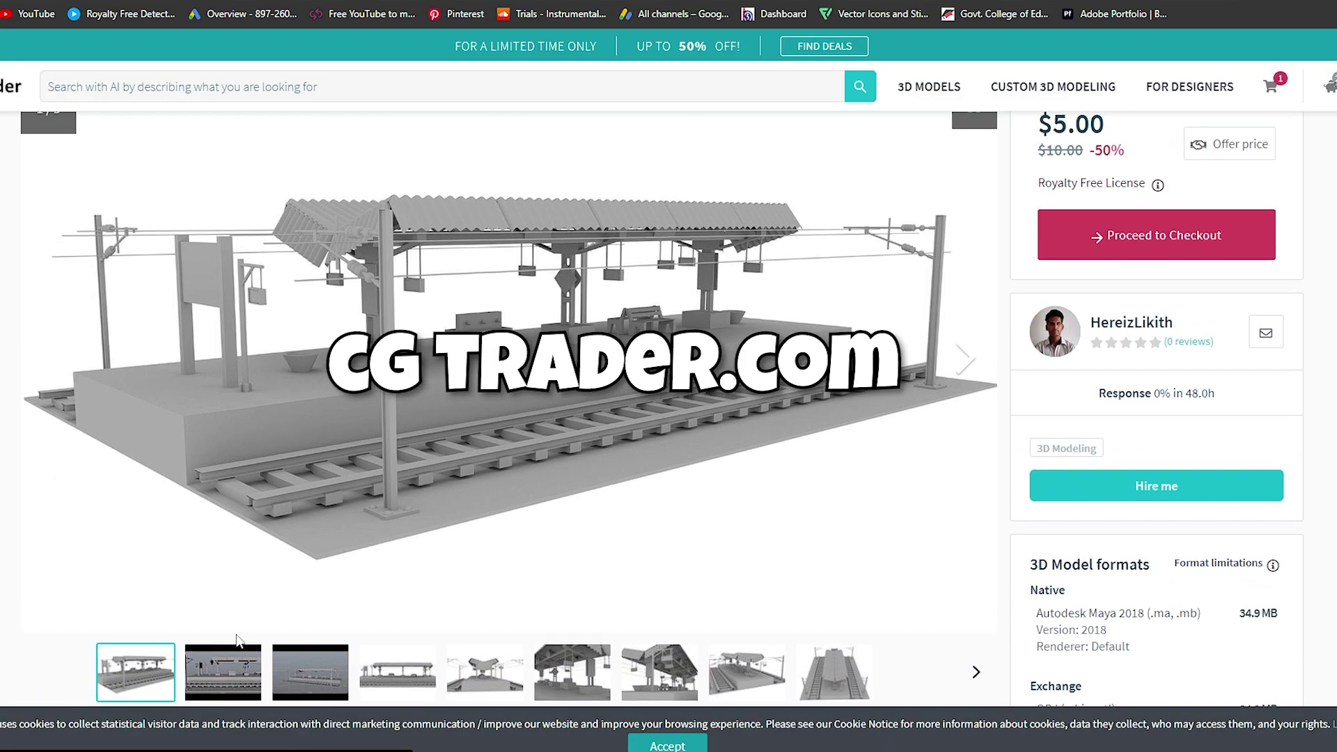
pyautogui.click(401, 679)
pyautogui.click(485, 689)
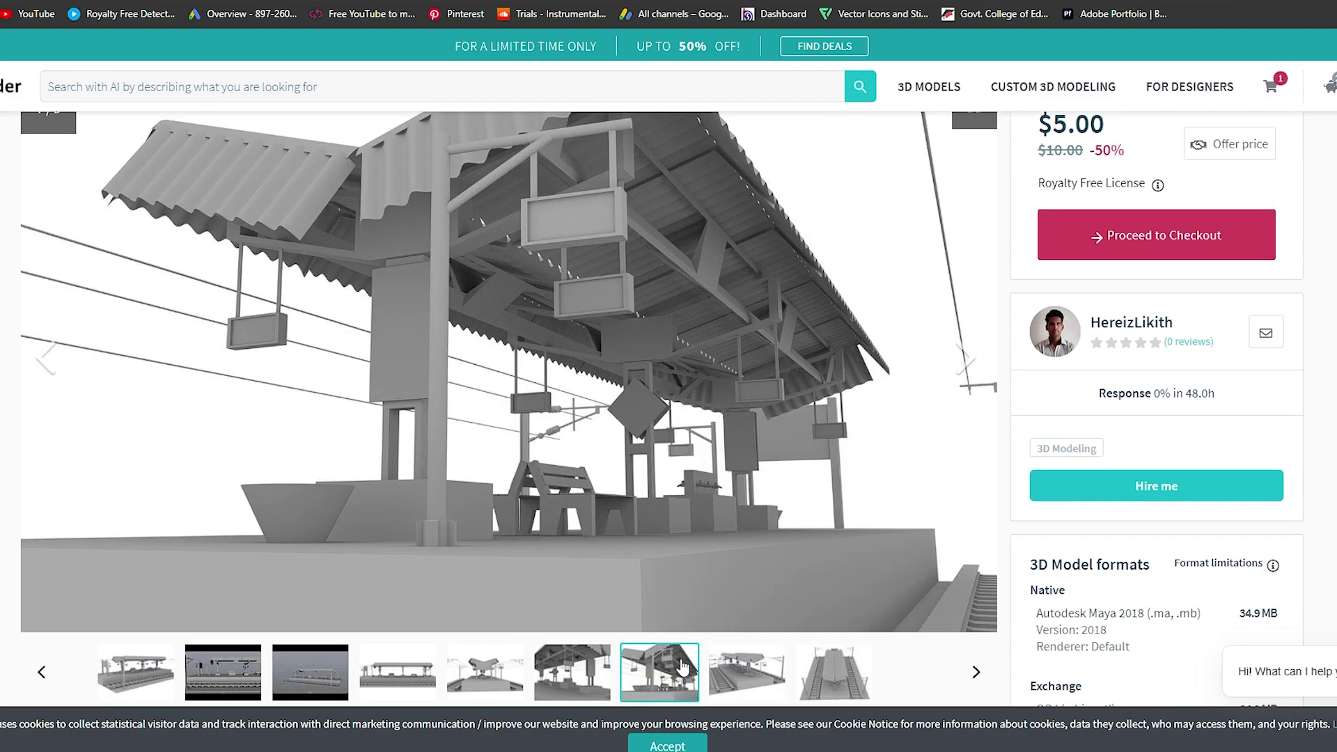
pyautogui.click(759, 689)
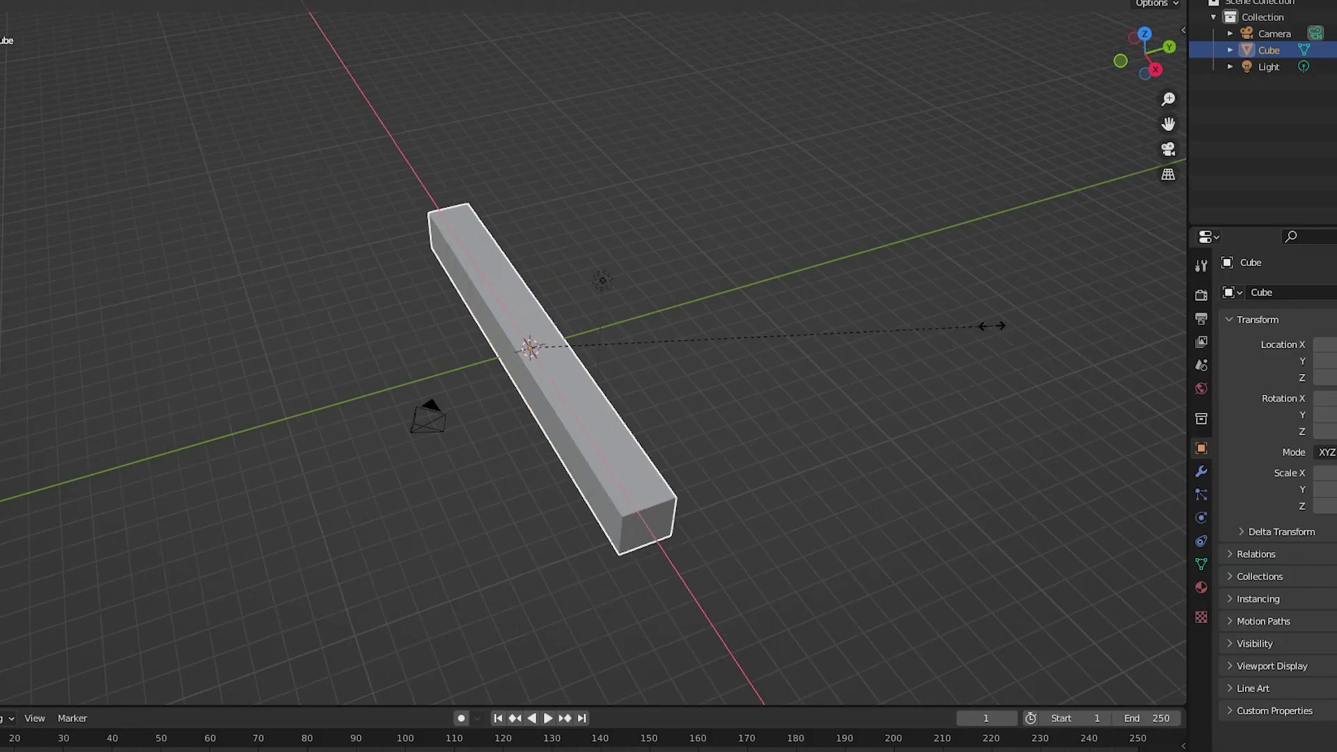
# - Switch to Blender and stretch the cube along X, then flatten and widen it into a long platform slab
pyautogui.click(779, 337)
pyautogui.press('x')
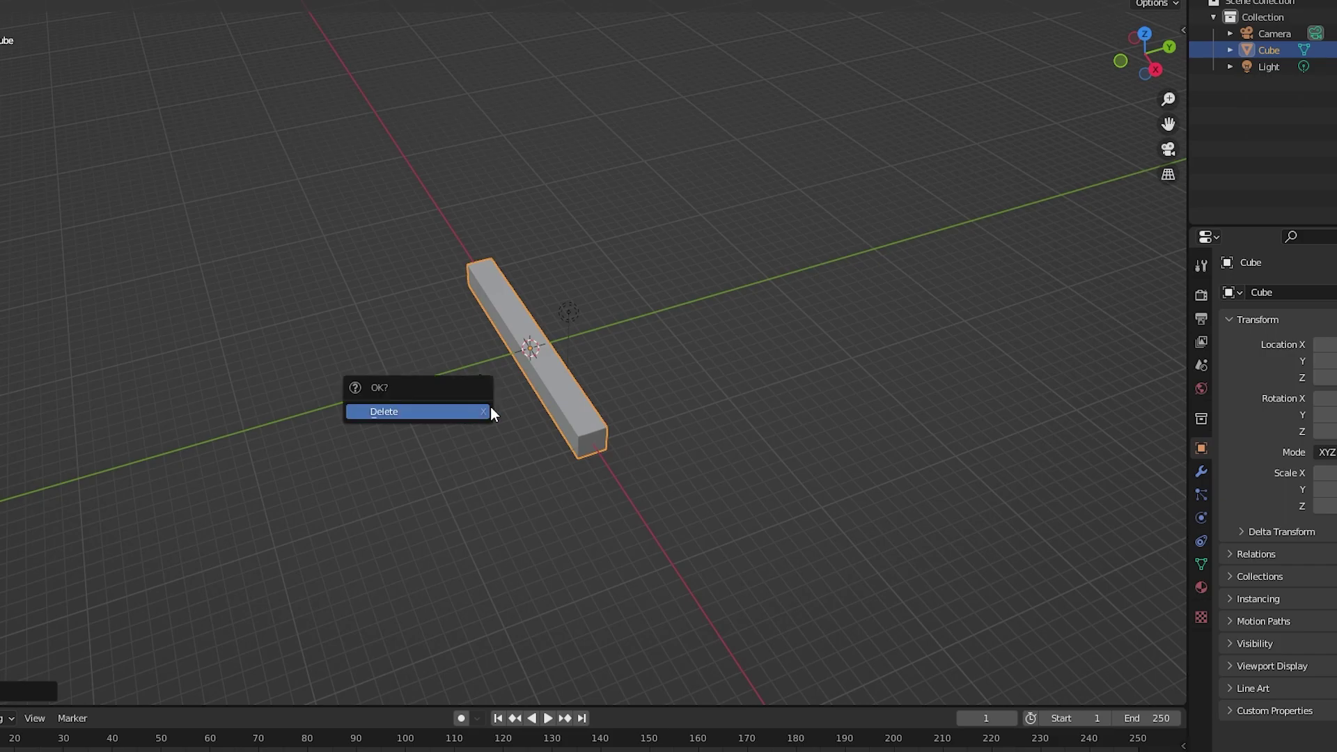
pyautogui.press('s')
pyautogui.press('x')
pyautogui.moveTo(716, 457); pyautogui.dragTo(620, 457, button='middle')
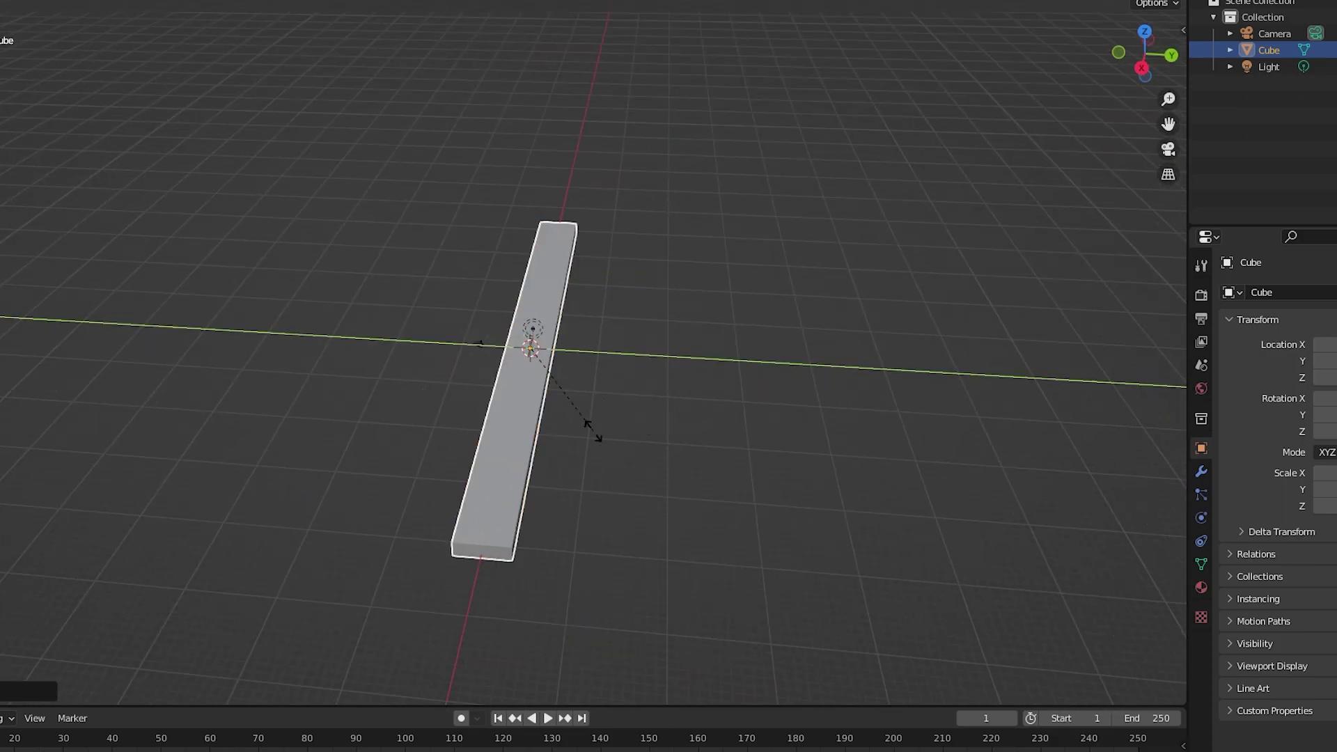
pyautogui.click(770, 492)
pyautogui.moveTo(889, 516); pyautogui.dragTo(738, 525, button='middle')
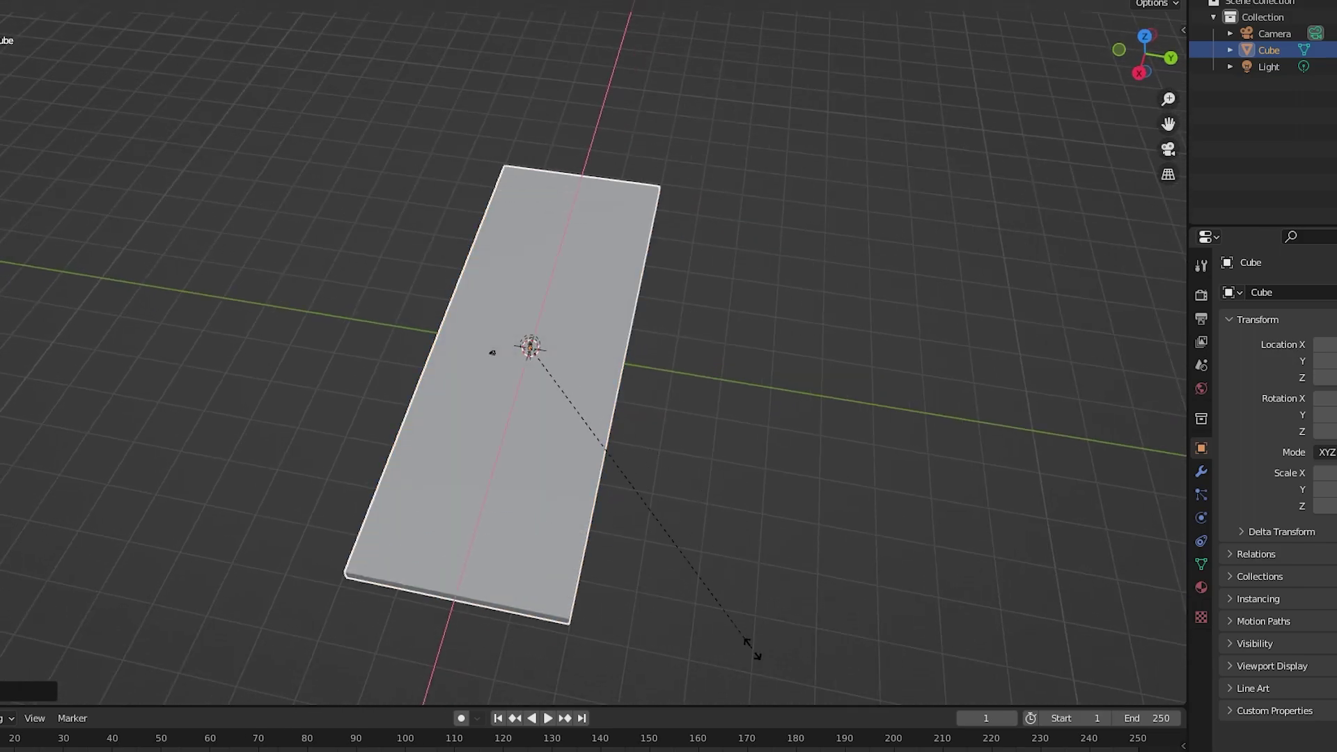
pyautogui.click(751, 646)
# - Scale the flat platform slab up along Z to give it more thickness
pyautogui.moveTo(751, 646); pyautogui.dragTo(565, 438, button='middle')
pyautogui.moveTo(604, 368); pyautogui.dragTo(642, 326, button='middle')
pyautogui.press('s')
pyautogui.press('z')
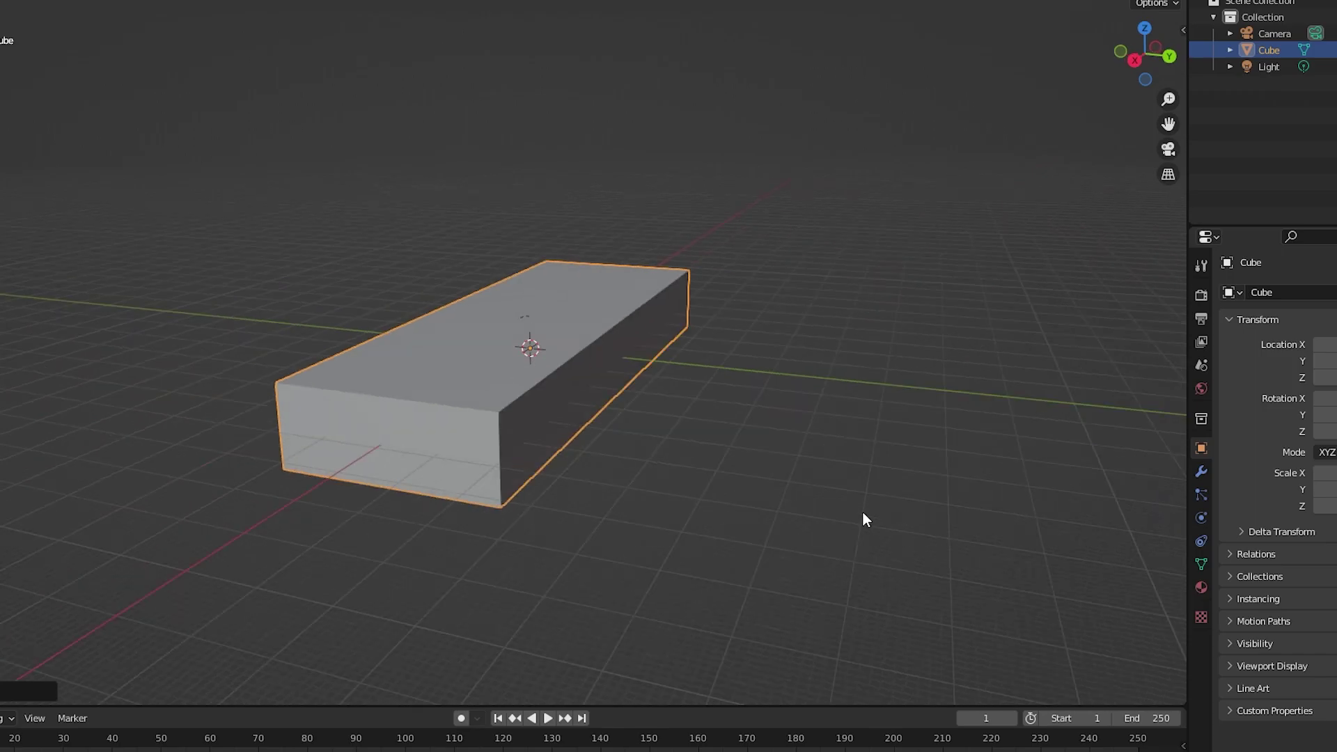
# - Add a new cube and place it as a small block on the platform's top surface, serving as a pillar base
pyautogui.moveTo(862, 520); pyautogui.dragTo(657, 428, button='middle')
pyautogui.click(572, 369)
pyautogui.scroll(6, 553, 390)
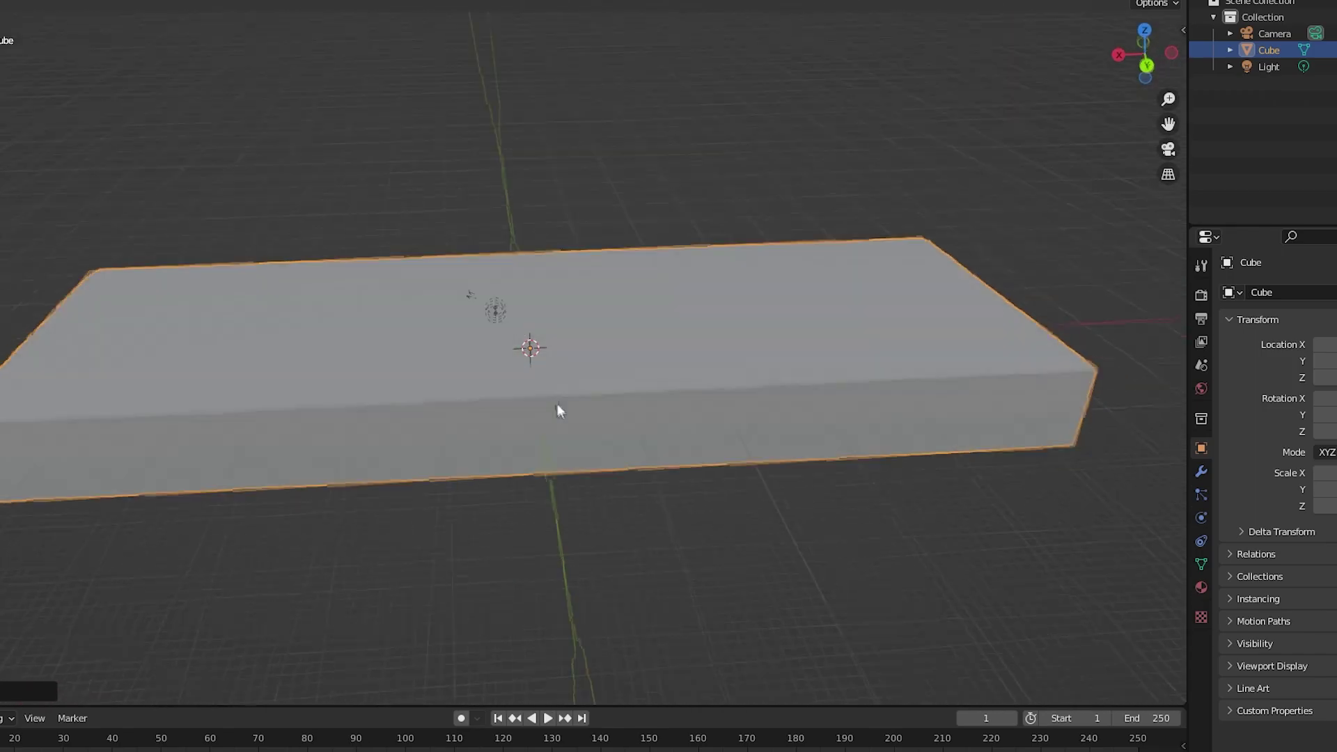
pyautogui.hotkey('shift', 'a')
pyautogui.moveTo(400, 345)
pyautogui.click(463, 360)
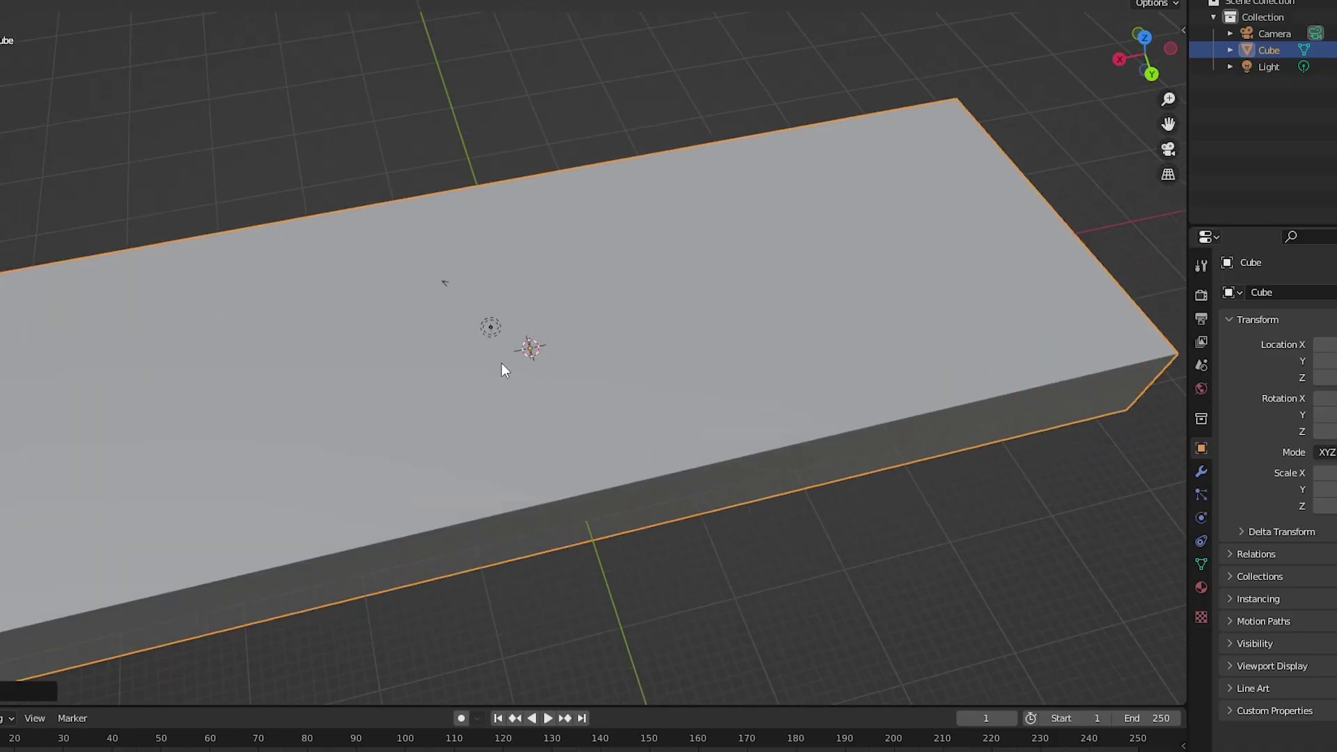
pyautogui.hotkey('shift', 'a')
pyautogui.moveTo(314, 346)
pyautogui.click(473, 367)
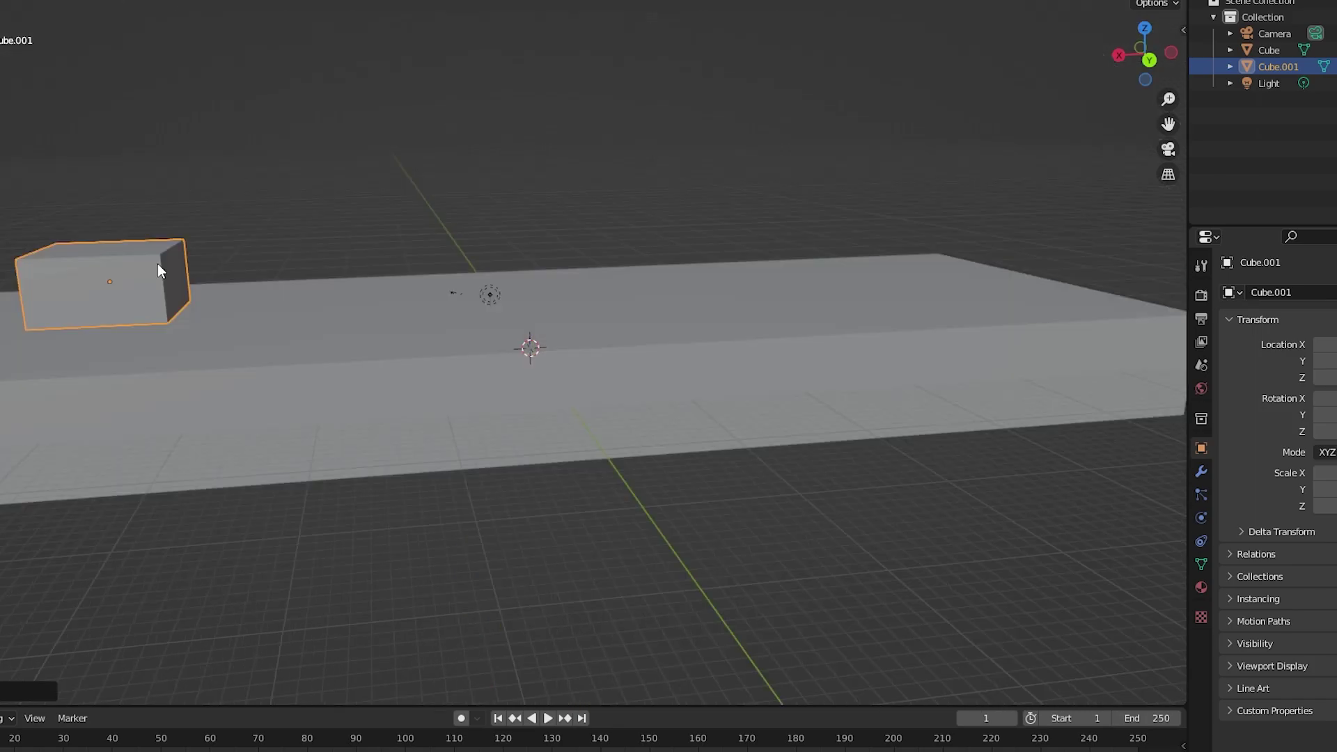
pyautogui.moveTo(209, 327); pyautogui.dragTo(328, 287, button='middle')
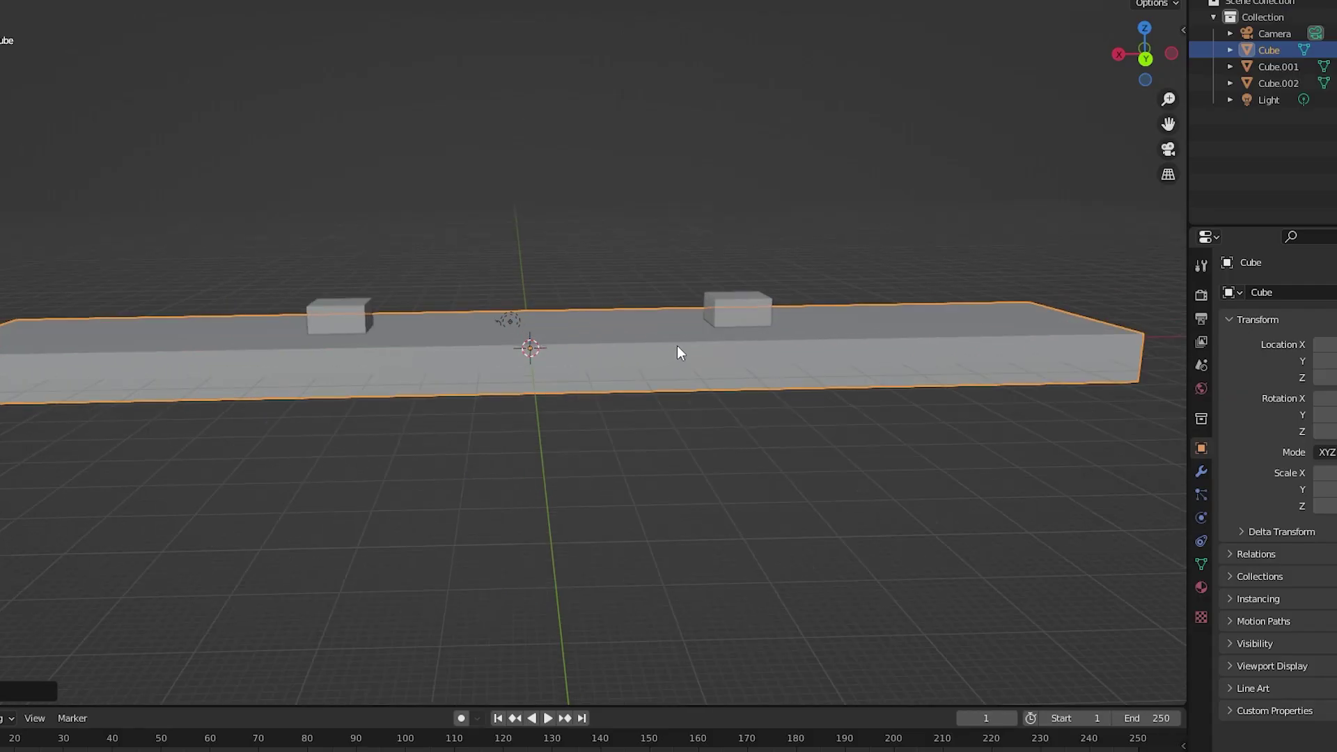
# - Duplicate the base block and place the copy farther along the platform in line with the other two
pyautogui.click(761, 360)
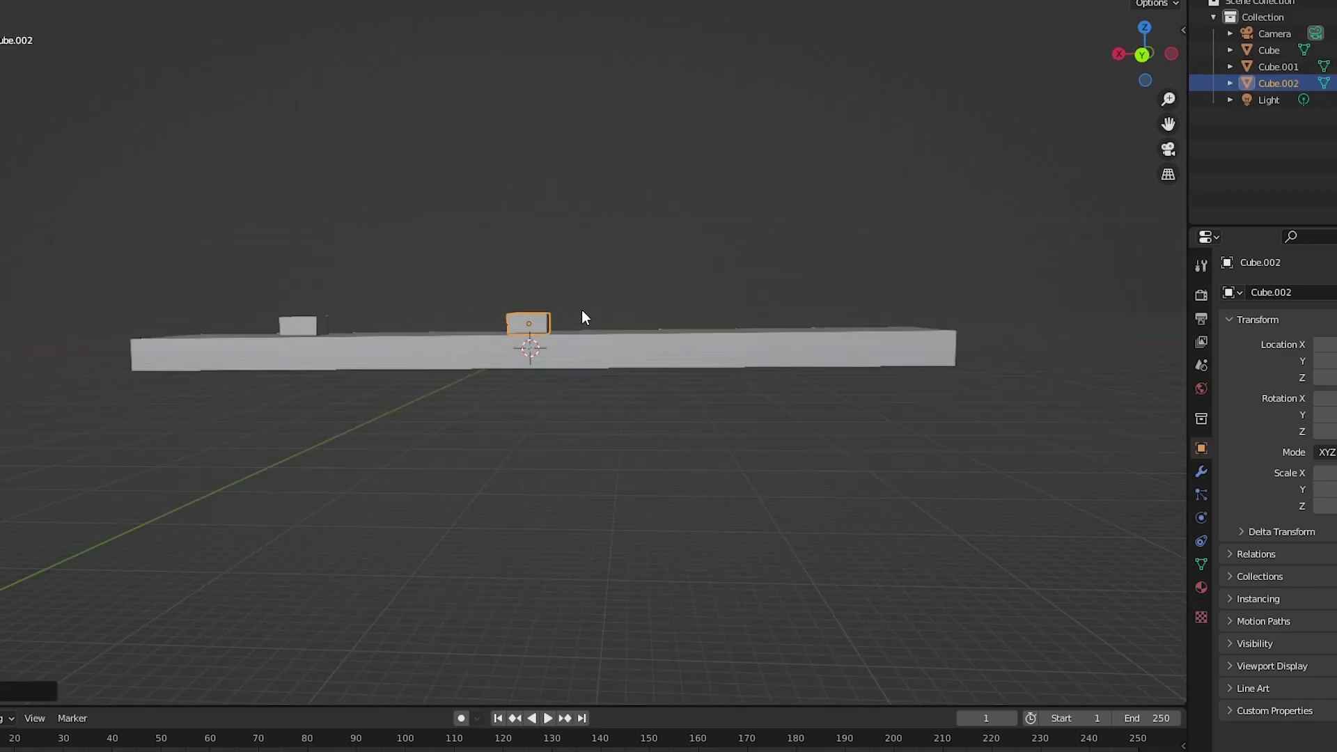
pyautogui.hotkey('shift', 'd')
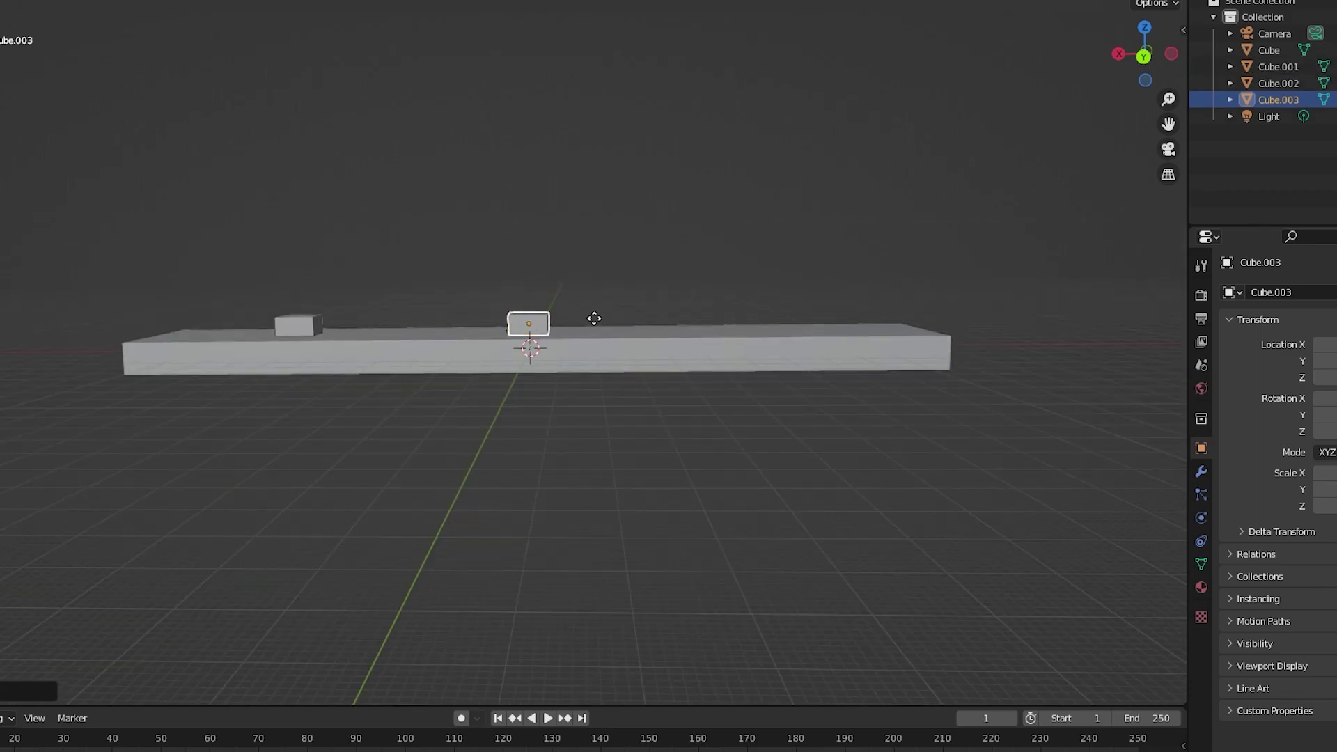
pyautogui.moveTo(795, 360); pyautogui.dragTo(582, 343, button='middle')
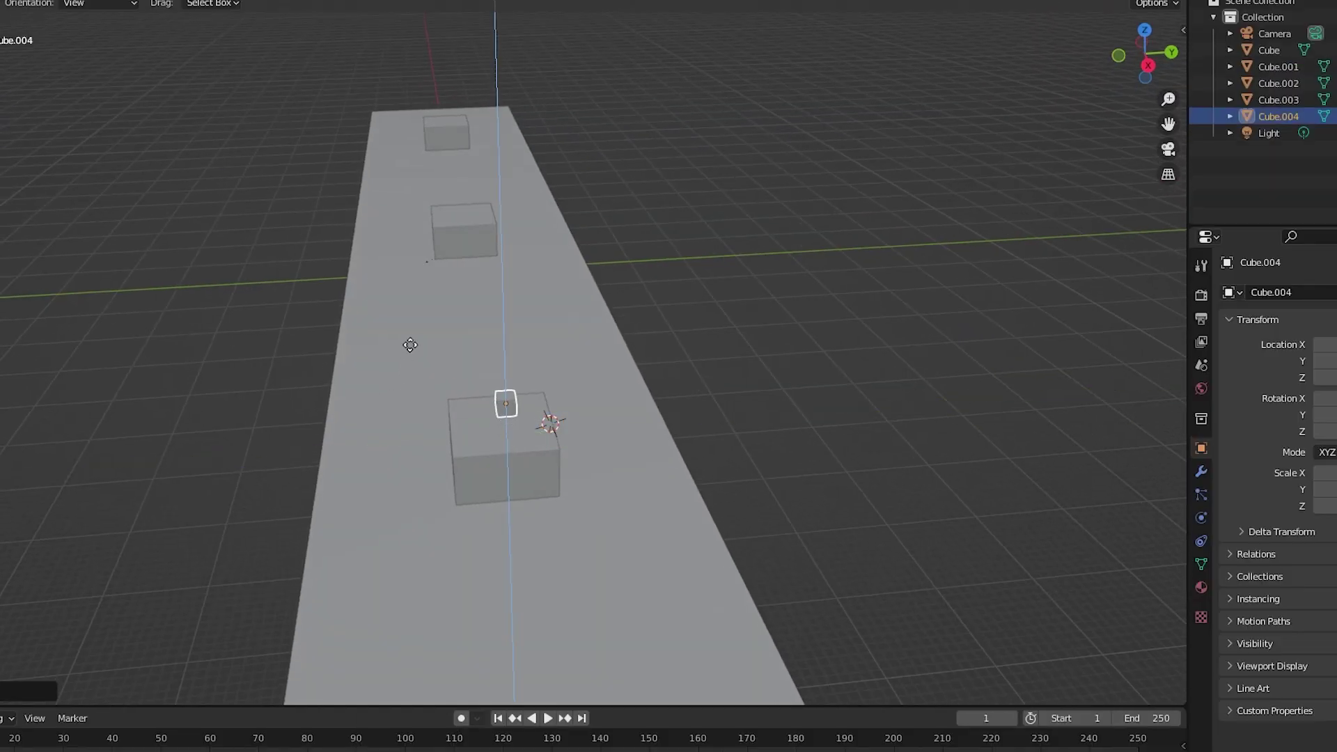
# - Place a smaller cube above the end base block and scale it along Z into a tall pillar standing on it
pyautogui.click(409, 346)
pyautogui.moveTo(410, 346); pyautogui.dragTo(743, 388, button='middle')
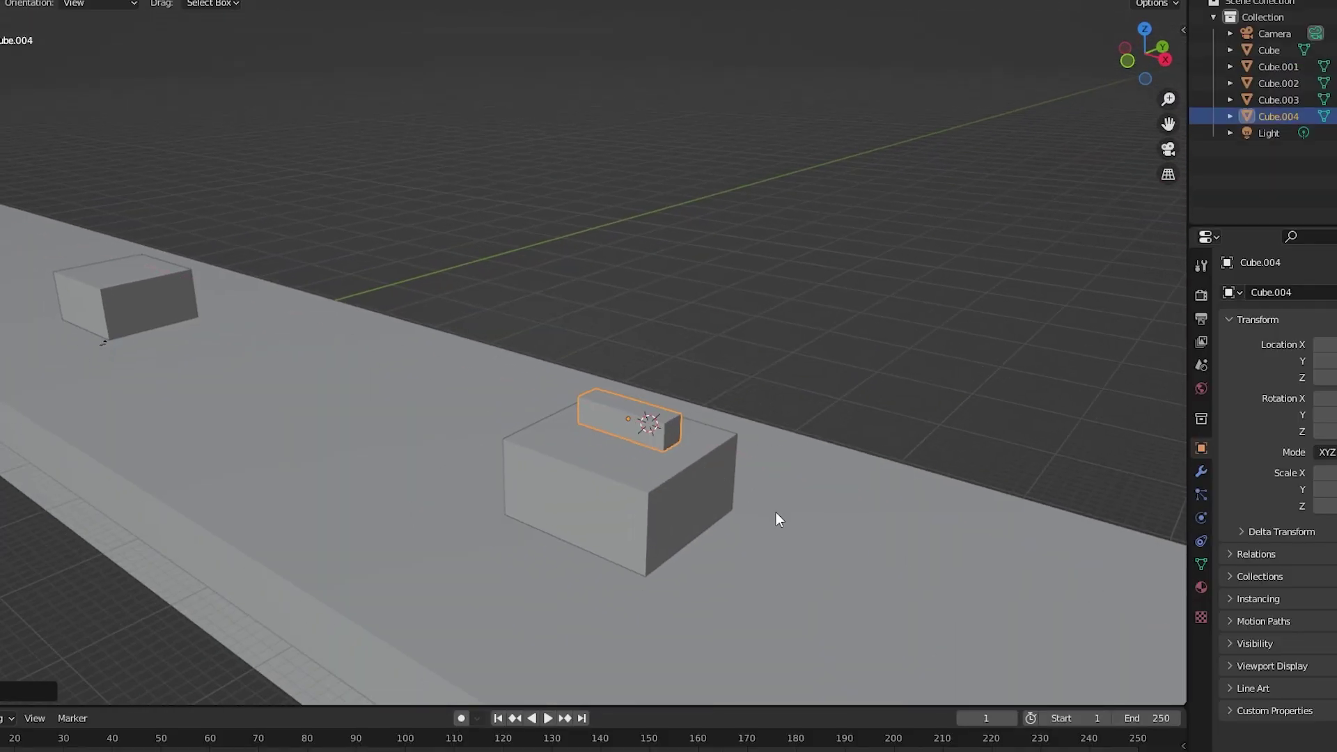
pyautogui.moveTo(778, 519); pyautogui.dragTo(655, 498, button='middle')
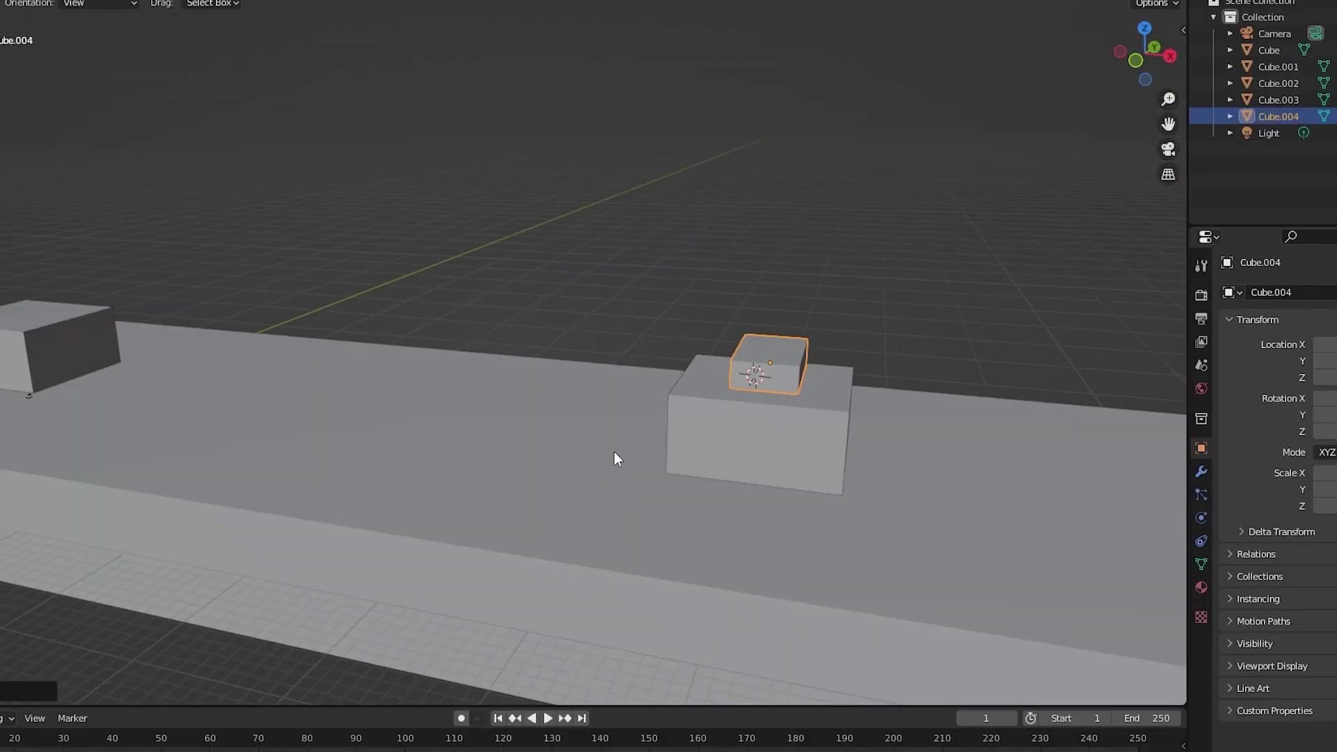
pyautogui.press('s')
pyautogui.press('z')
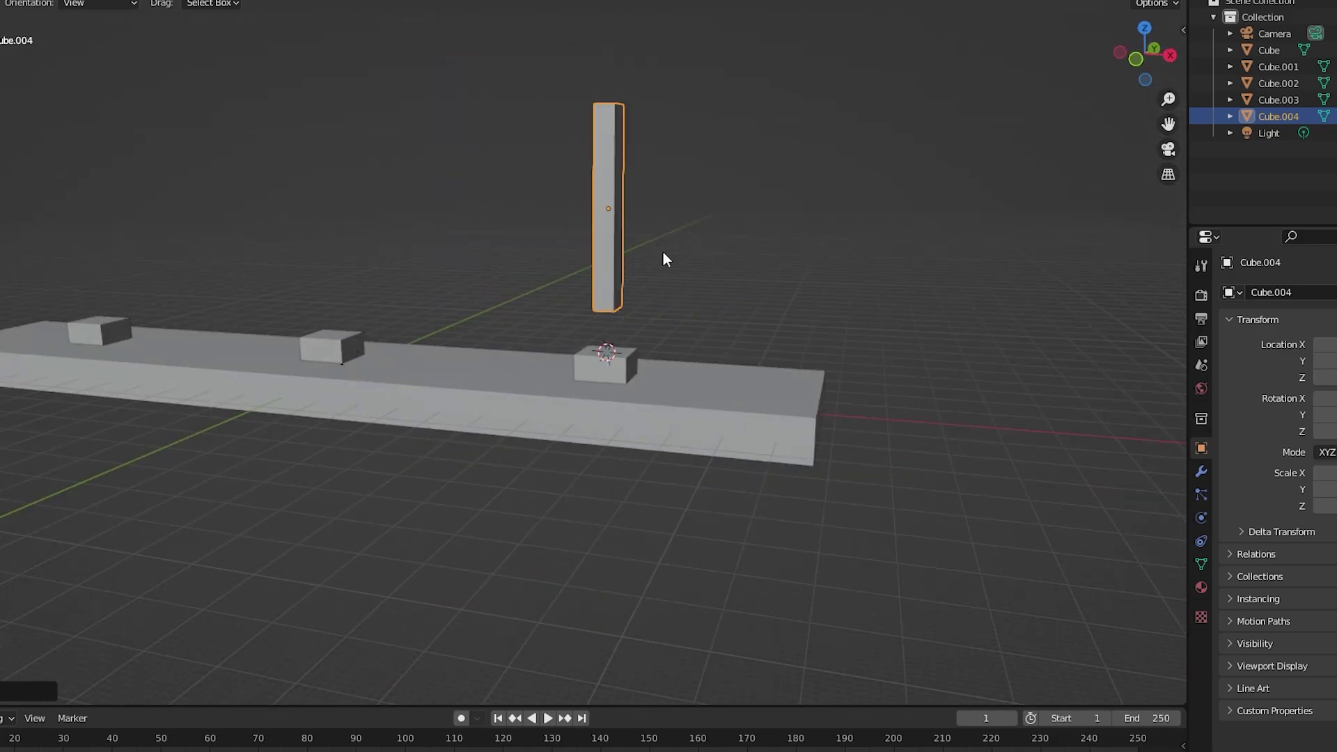
pyautogui.press('s')
pyautogui.press('z')
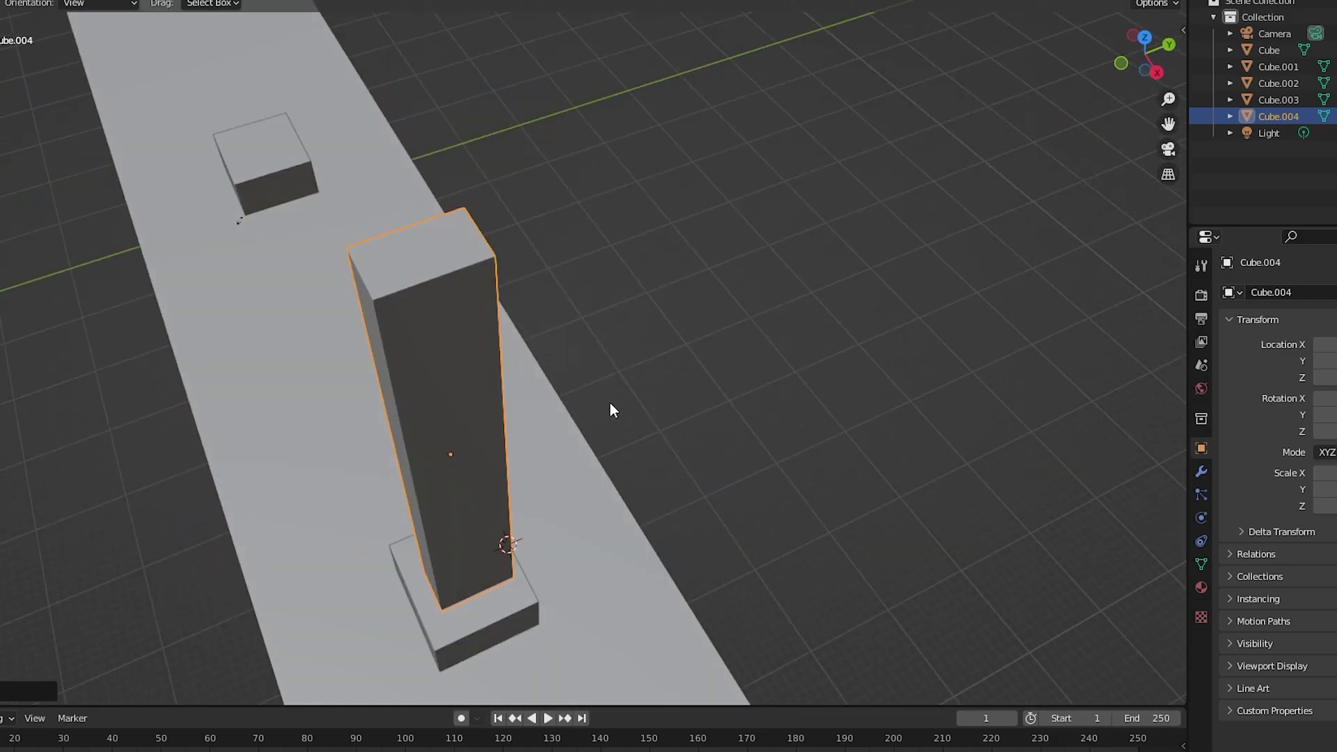
# - Cut the pillar in edit mode with lengthwise edge loops and one horizontal loop across its lower part
pyautogui.press('Tab')
pyautogui.hotkey('ctrl', 'r')
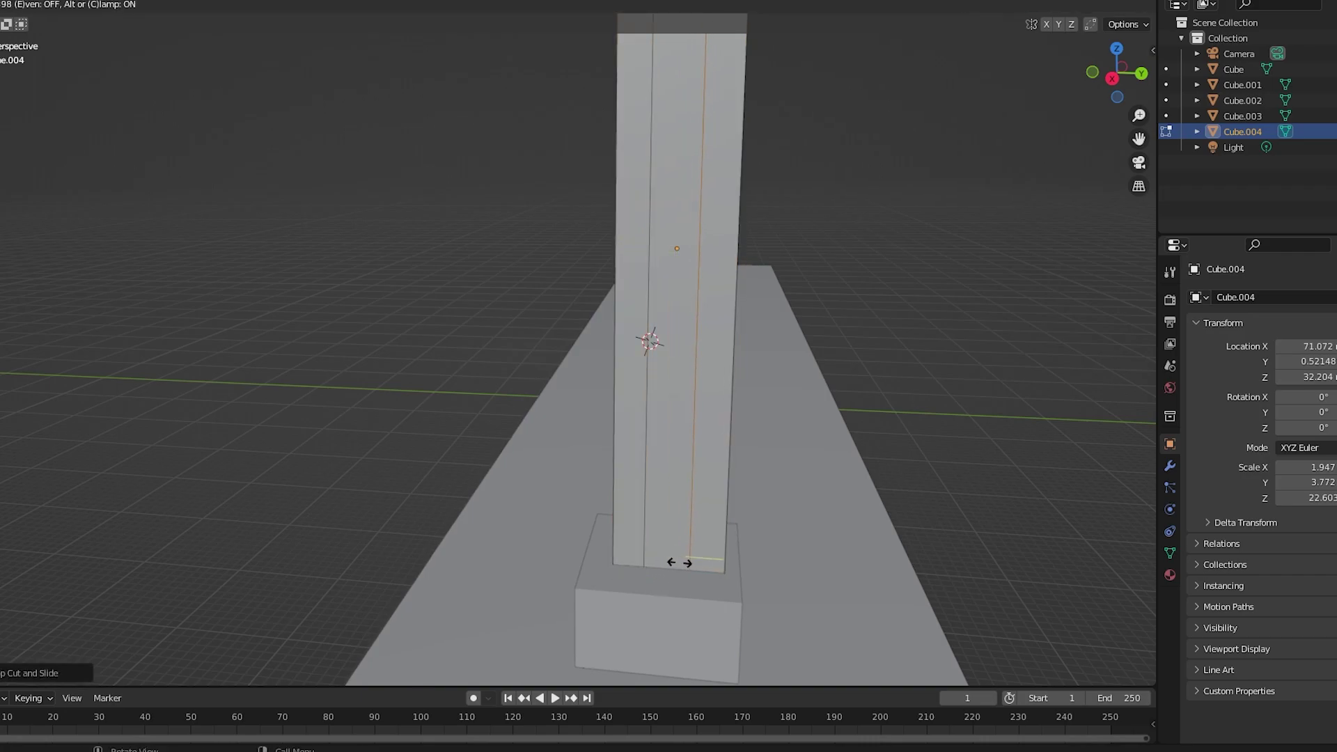
pyautogui.click(679, 562)
pyautogui.click(646, 278)
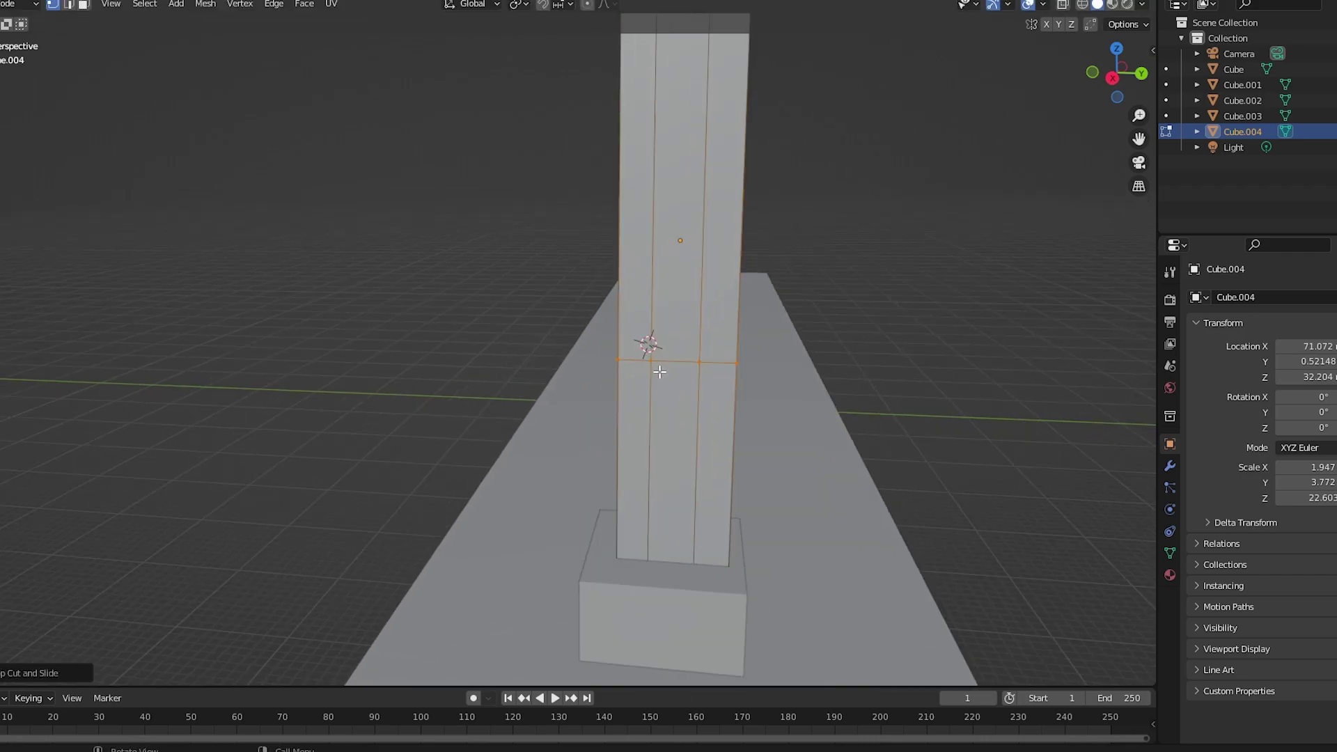
# - Delete the lower middle faces on opposite sides of the pillar to open a gap through it
pyautogui.click(713, 185)
pyautogui.press('x')
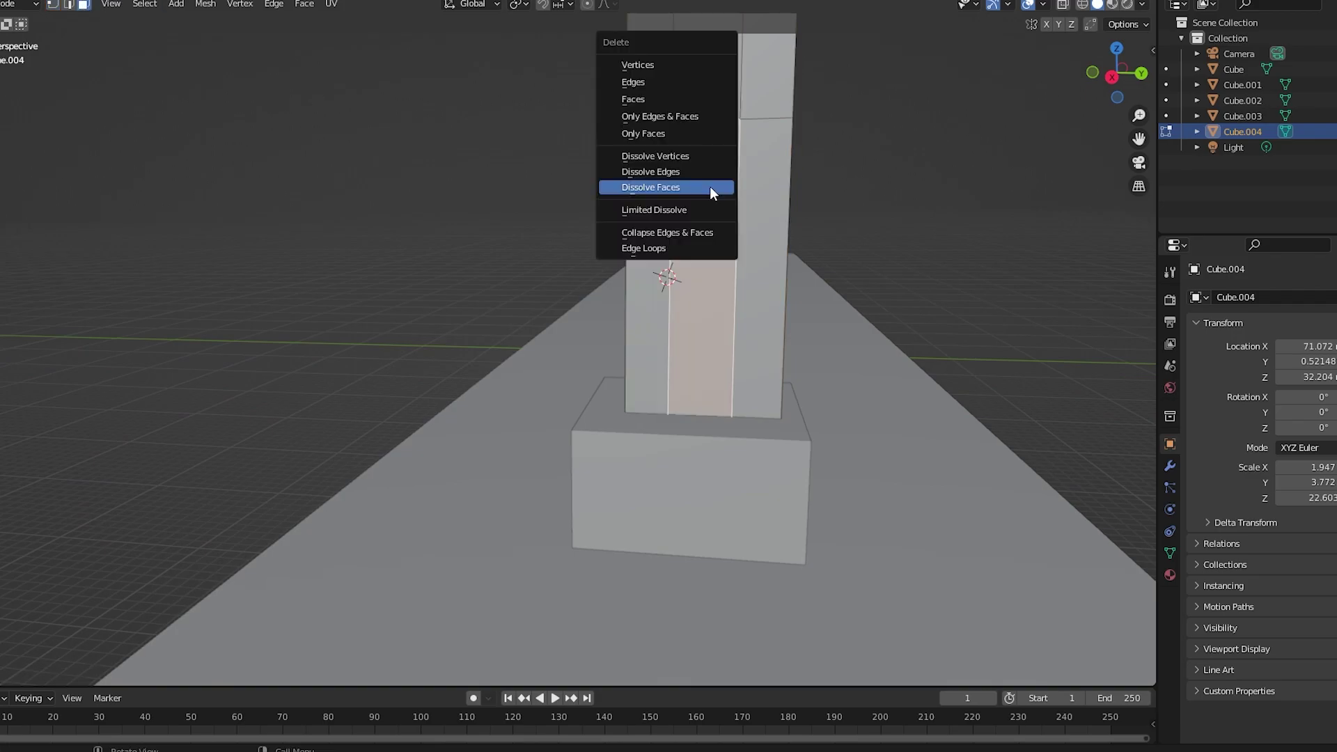
pyautogui.click(647, 82)
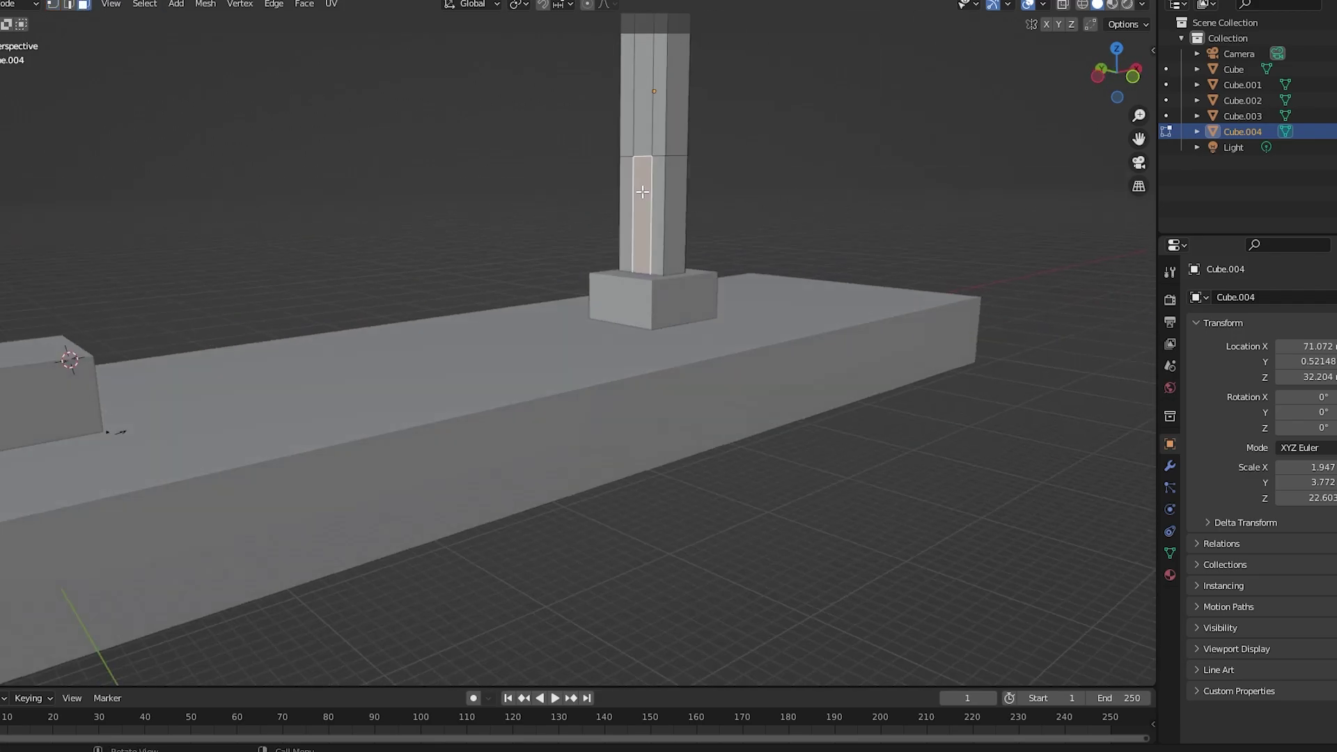
pyautogui.press('x')
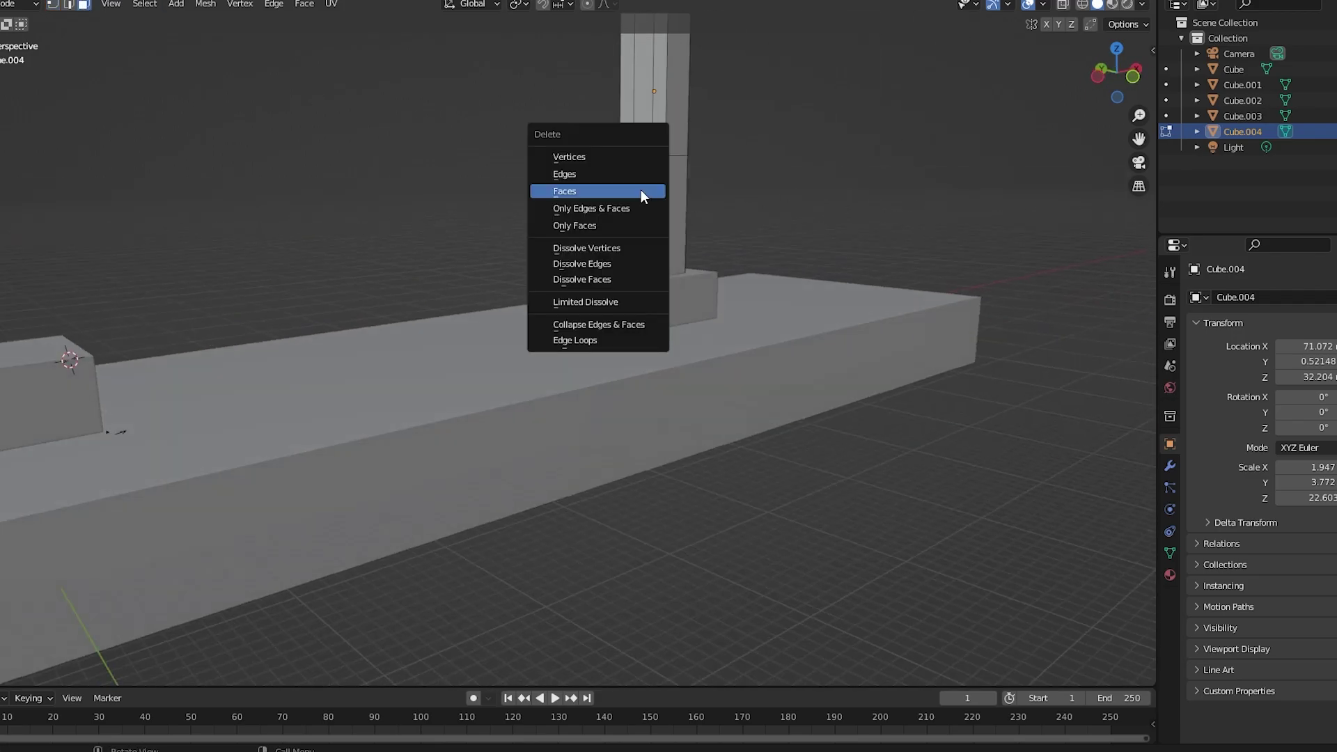
pyautogui.click(644, 188)
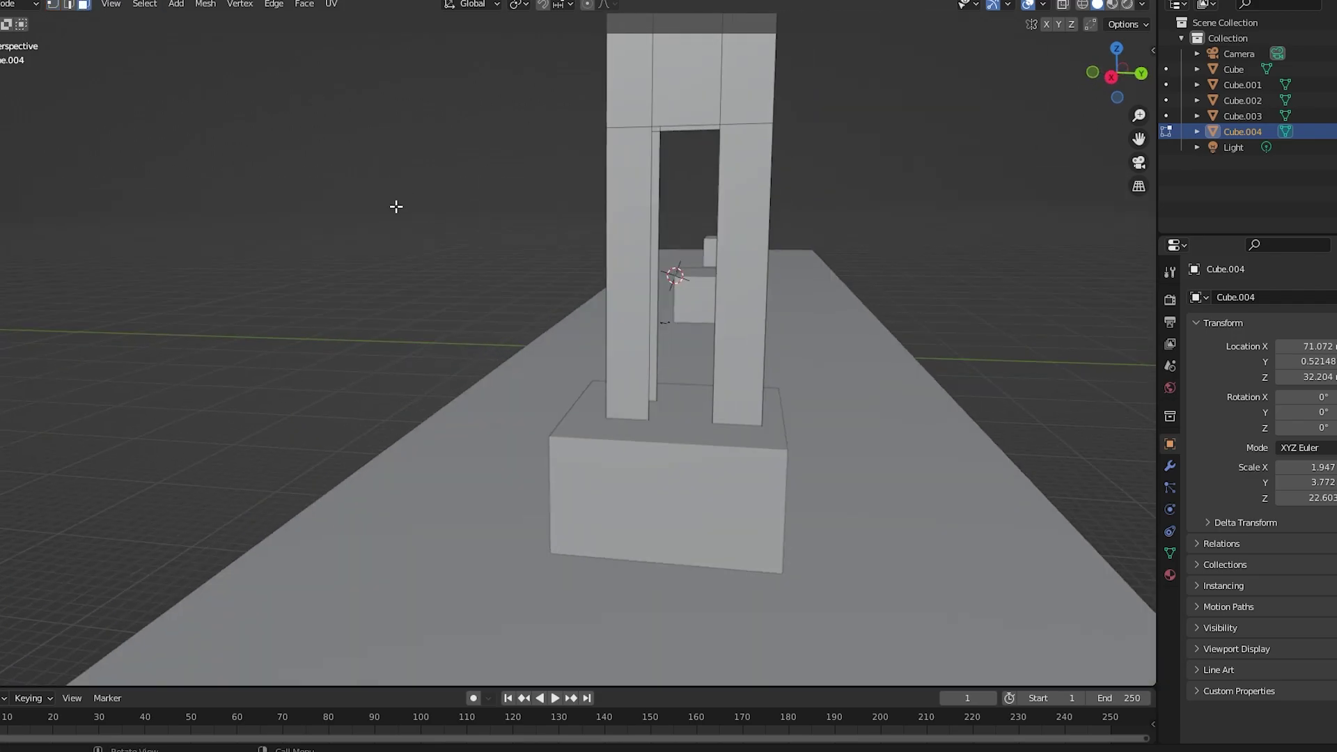
# - Position a new cube at the pillar's top and widen it along Y to form a cap block
pyautogui.moveTo(394, 203); pyautogui.dragTo(724, 300, button='middle')
pyautogui.scroll(-4, 673, 319)
pyautogui.press('s')
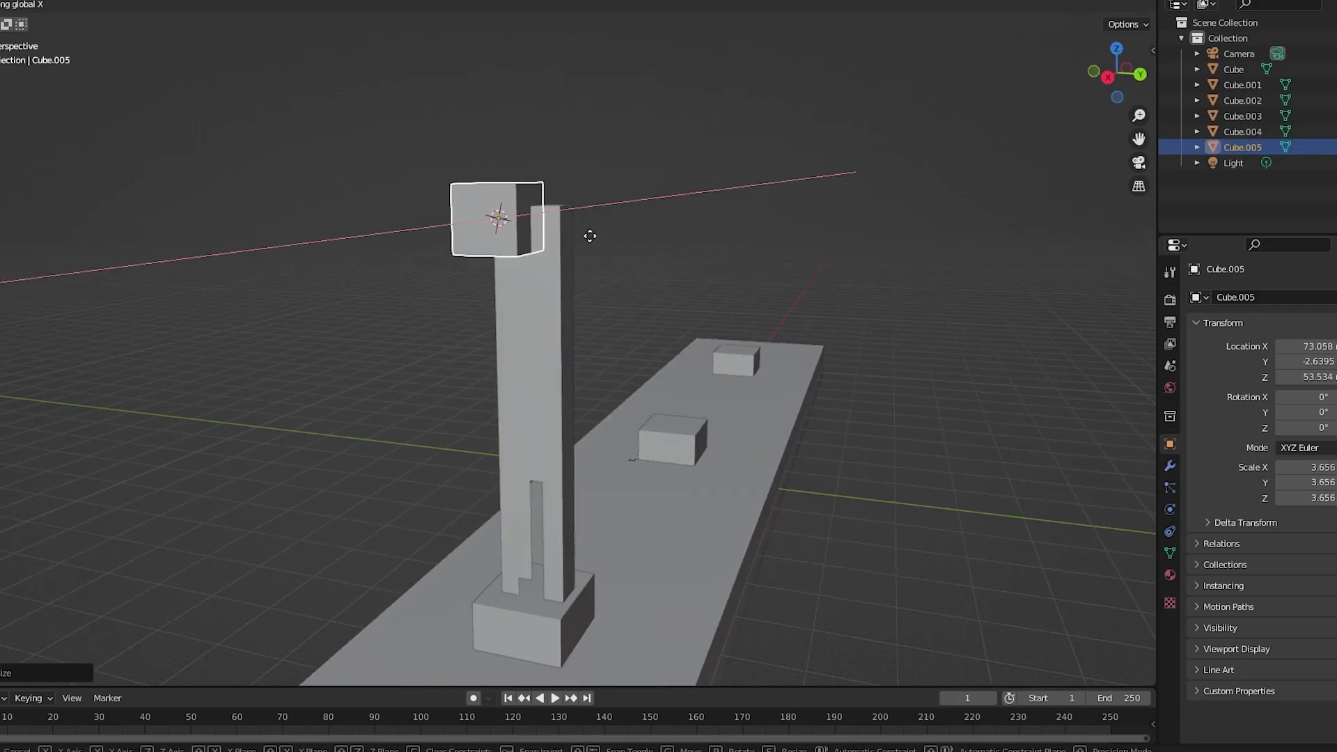
pyautogui.click(590, 236)
pyautogui.moveTo(590, 236); pyautogui.dragTo(661, 262, button='middle')
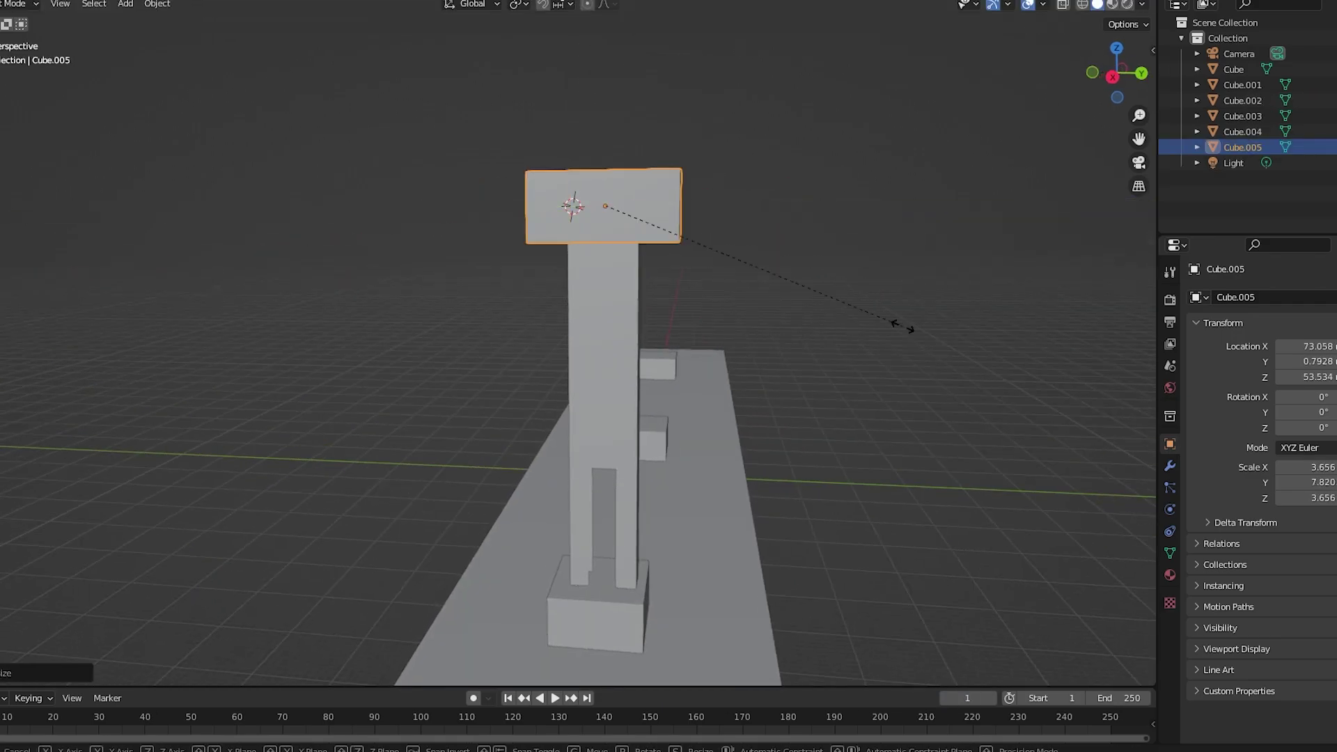
pyautogui.click(902, 326)
pyautogui.scroll(-3, 785, 328)
pyautogui.moveTo(785, 328); pyautogui.dragTo(766, 237, button='middle')
pyautogui.keyDown('shift'); pyautogui.click(724, 291); pyautogui.keyUp('shift')
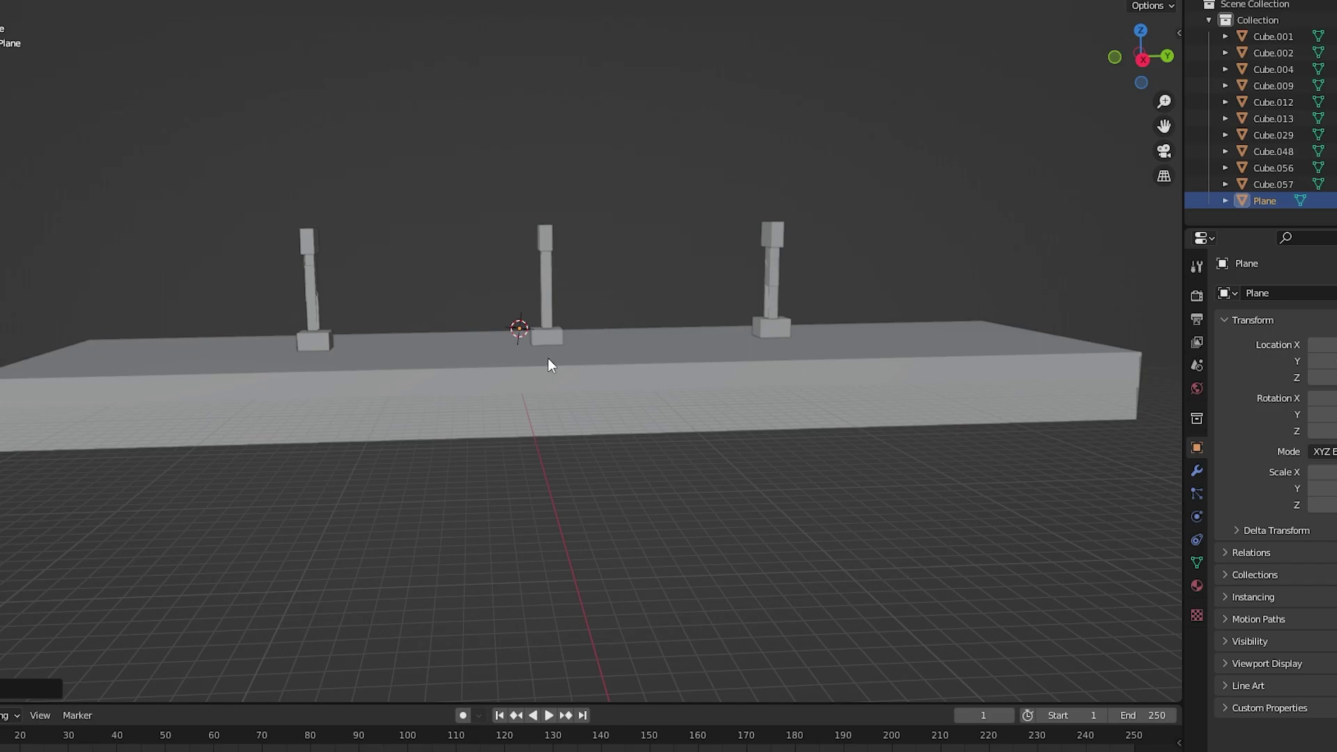
# - Scale up the new plane and raise it along Z above the pillars as the base of the roof
pyautogui.press('s')
pyautogui.scroll(-1, 529, 348)
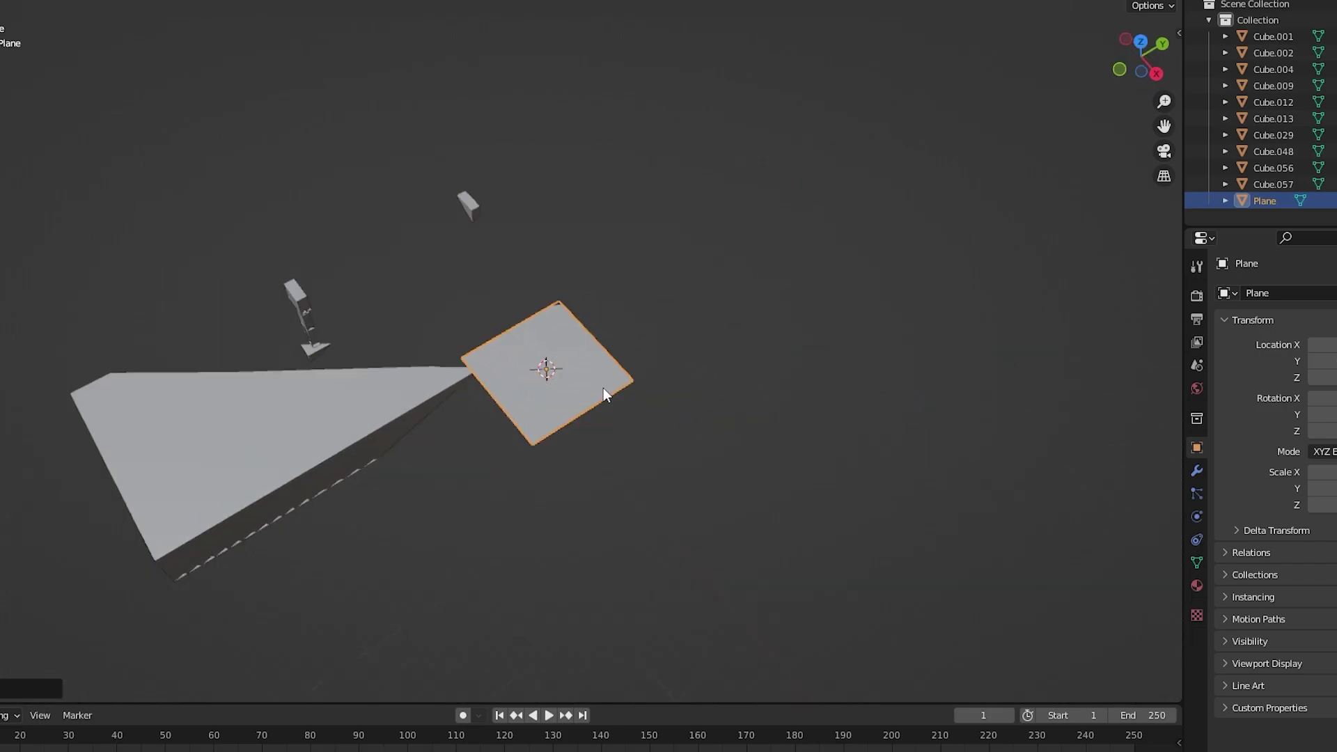
pyautogui.click(577, 415)
pyautogui.moveTo(577, 415); pyautogui.dragTo(677, 338, button='middle')
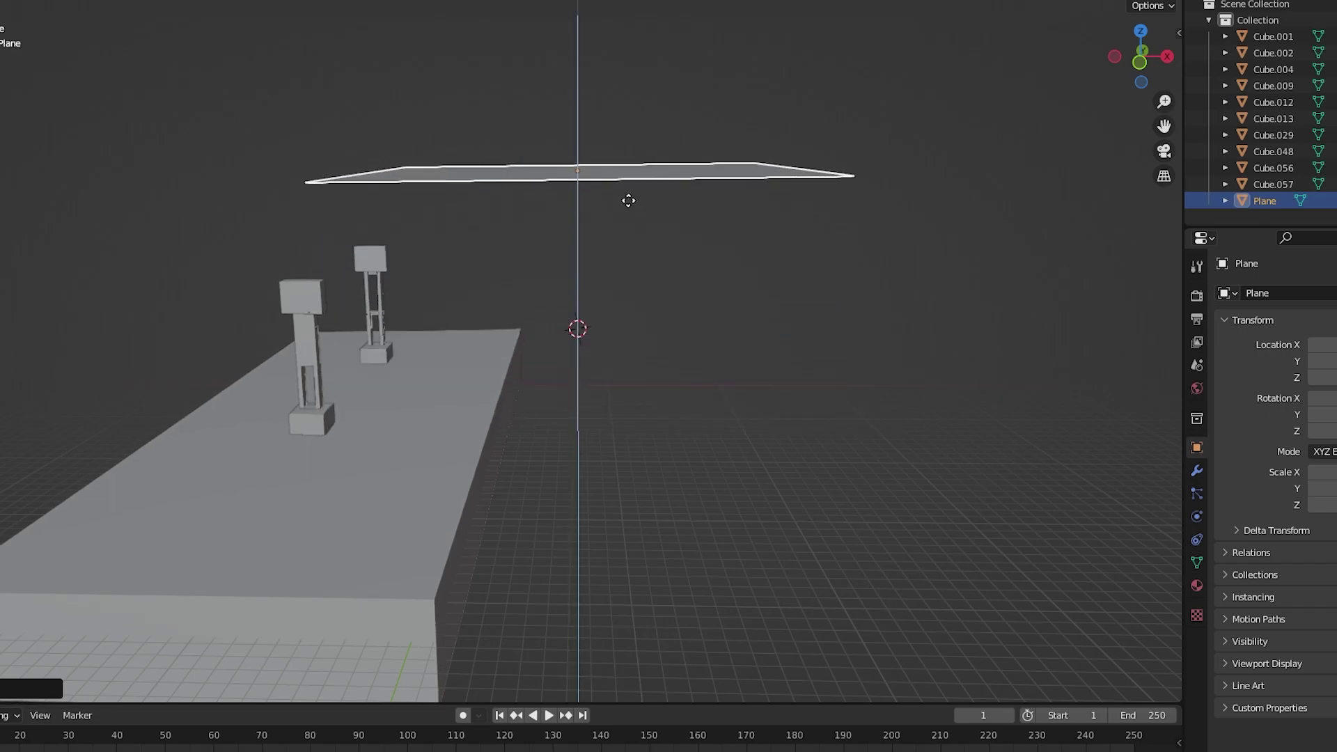
pyautogui.click(627, 199)
# - Divide the roof plane with loop cuts and shape the strips into alternating ridges and valleys like a corrugated sheet
pyautogui.moveTo(627, 199); pyautogui.dragTo(487, 411, button='middle')
pyautogui.hotkey('ctrl', 'r')
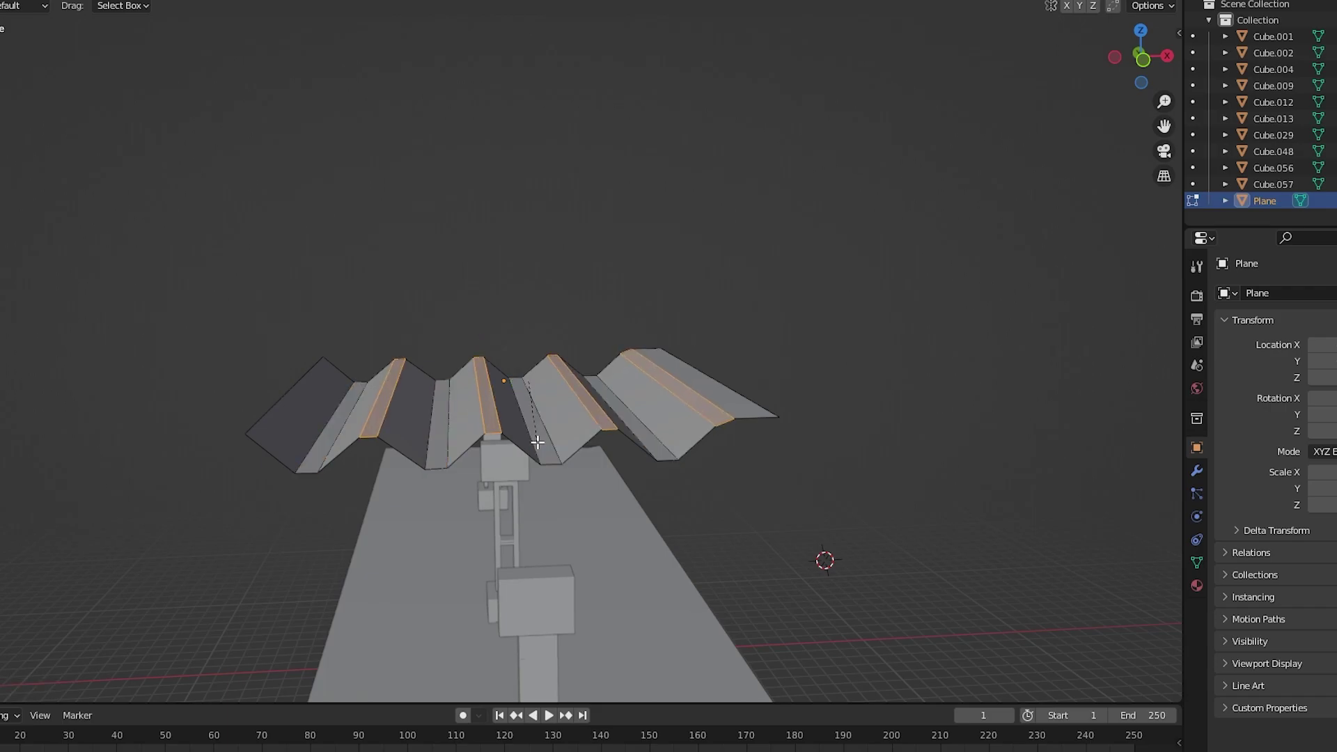
# - Add a Solidify modifier and an Array modifier to the corrugated roof sheet
pyautogui.click(1263, 295)
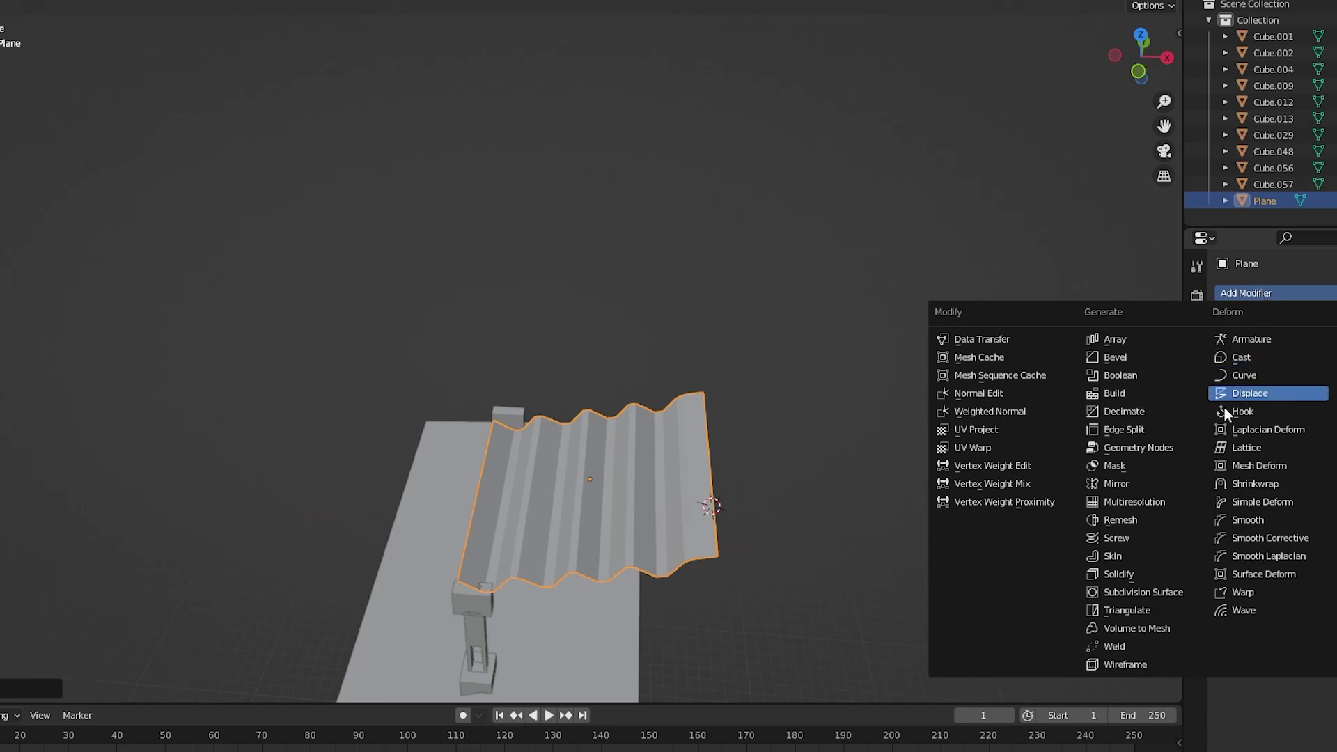
pyautogui.click(1118, 573)
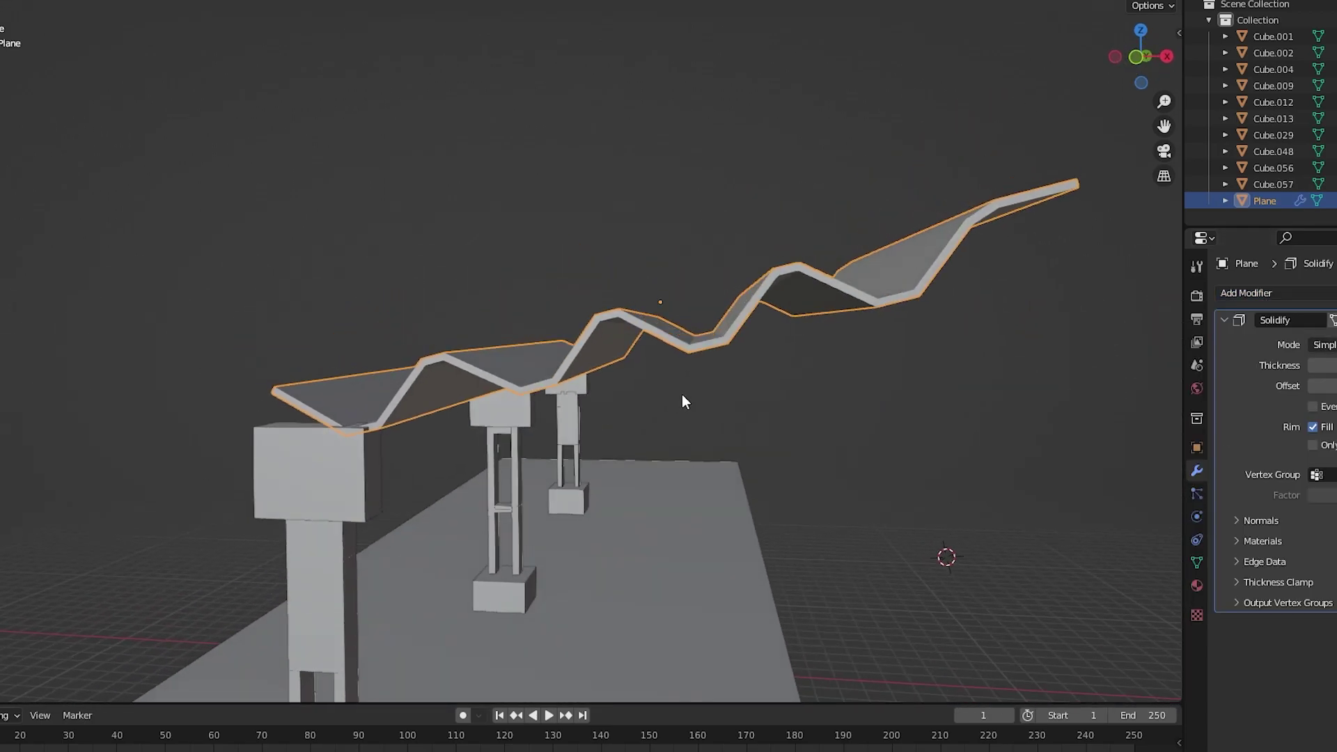
pyautogui.click(1122, 338)
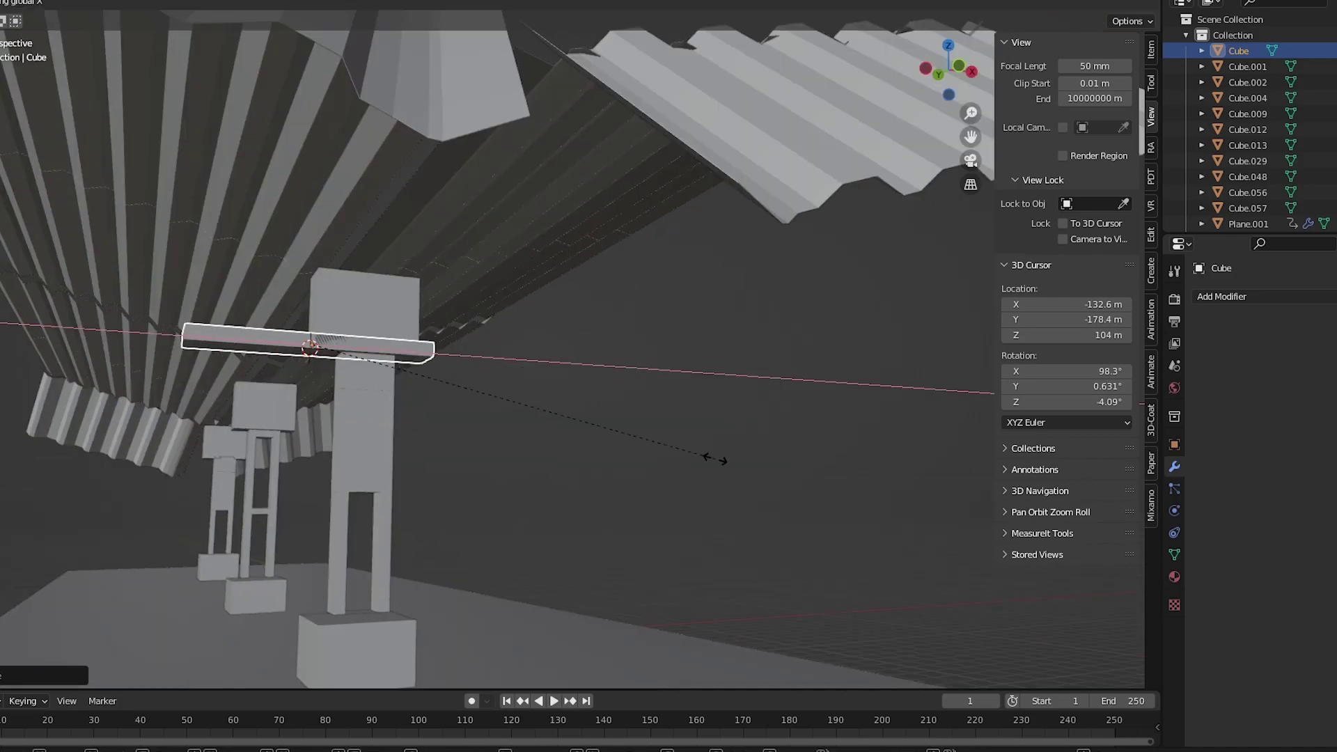
# - Stretch a thin cube along X at the pillar's top and extrude its outer end upward as a roof support arm
pyautogui.click(710, 457)
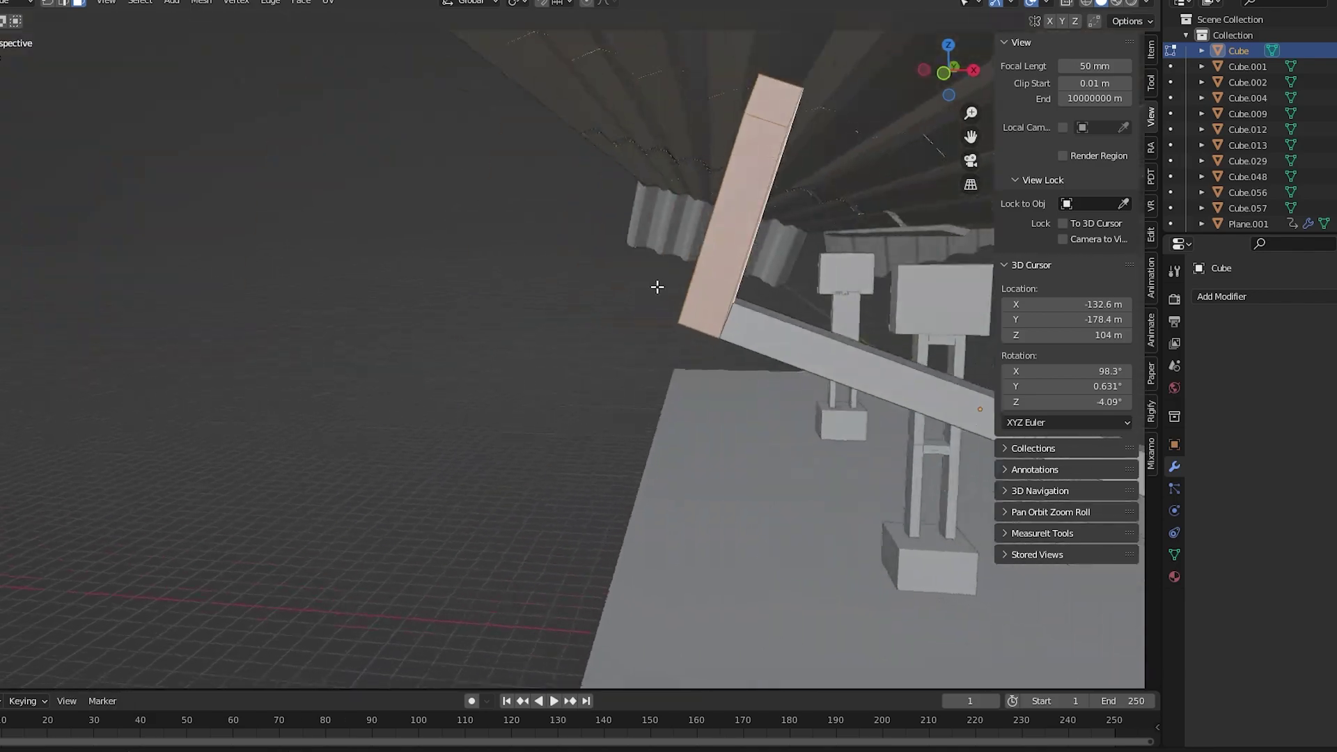
pyautogui.moveTo(657, 287); pyautogui.dragTo(668, 353, button='middle')
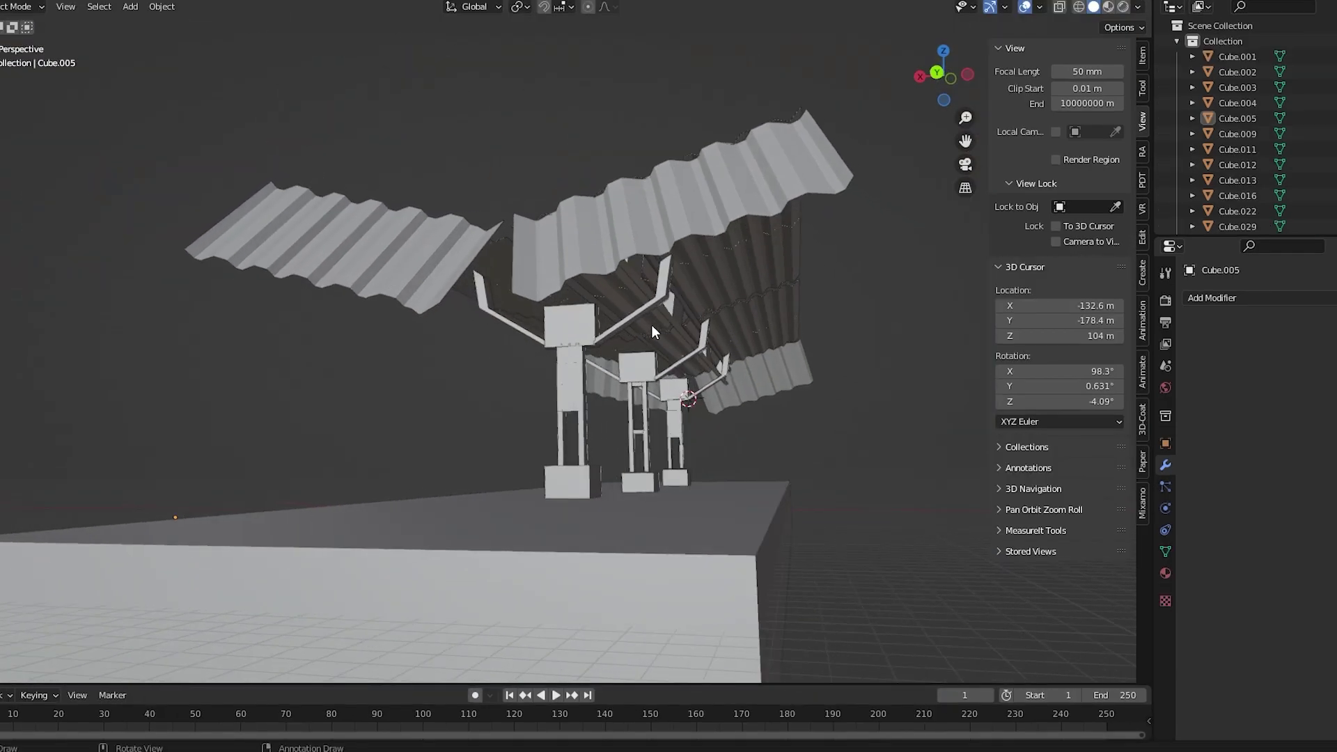
# - Mirror copies of the roof support arms and move them along X to the opposite side of the pillars, leaving nothing selected
pyautogui.moveTo(650, 324); pyautogui.dragTo(681, 300, button='middle')
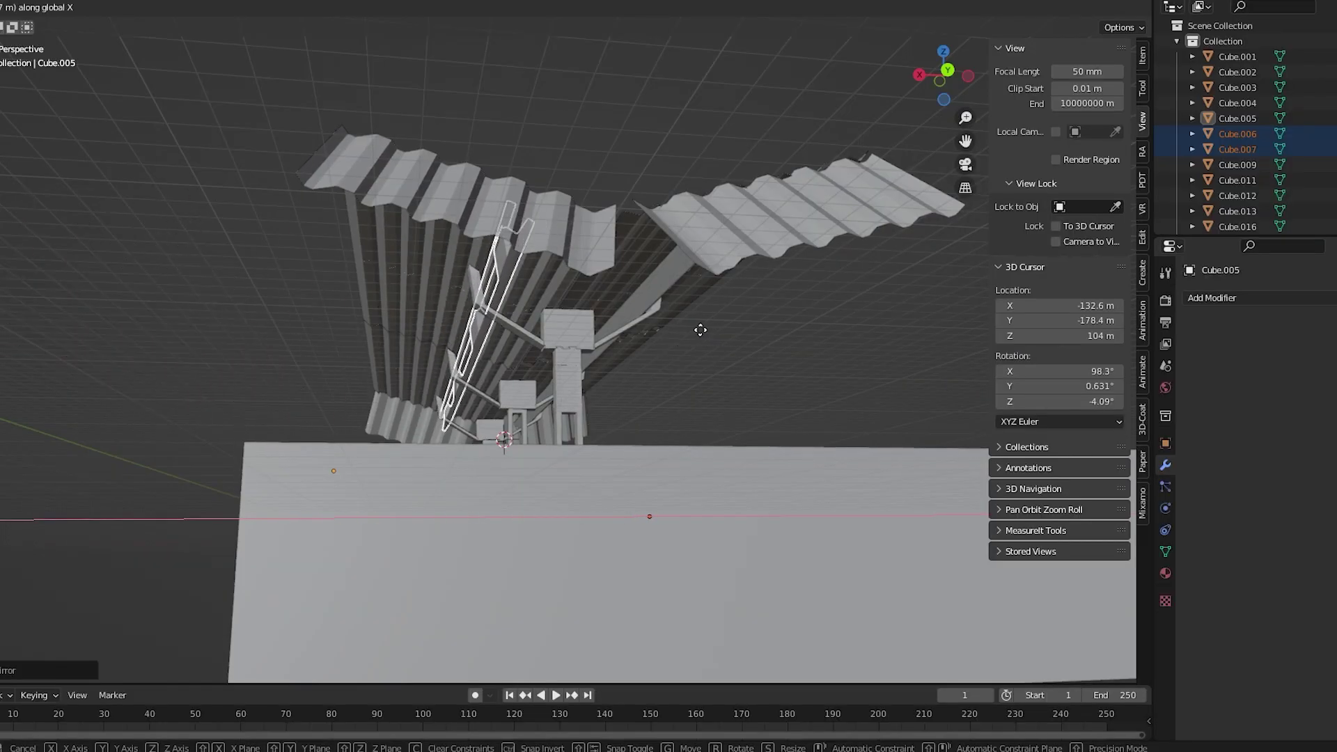
pyautogui.moveTo(700, 336); pyautogui.dragTo(599, 346, button='middle')
pyautogui.scroll(-5, 620, 316)
pyautogui.hotkey('alt', 'a')
pyautogui.moveTo(733, 417); pyautogui.dragTo(686, 414, button='middle')
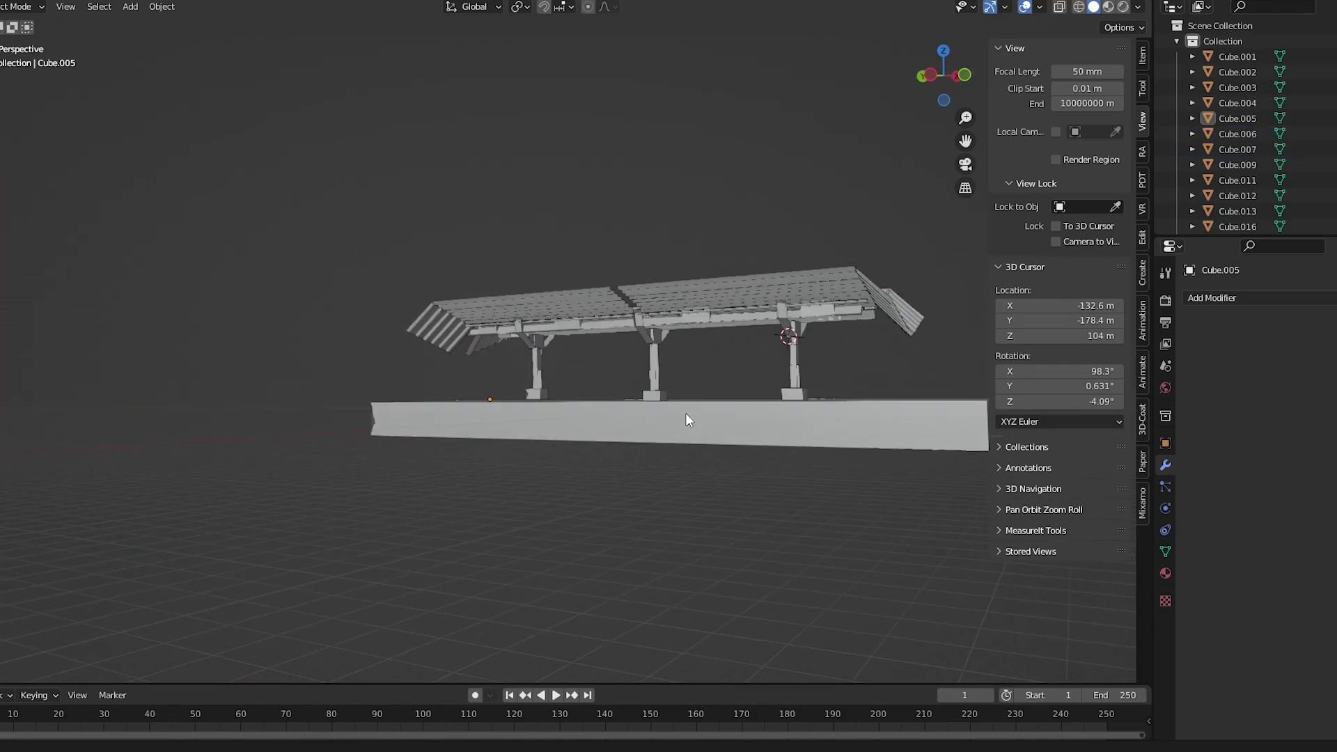
pyautogui.scroll(5, 738, 390)
pyautogui.scroll(-3, 737, 383)
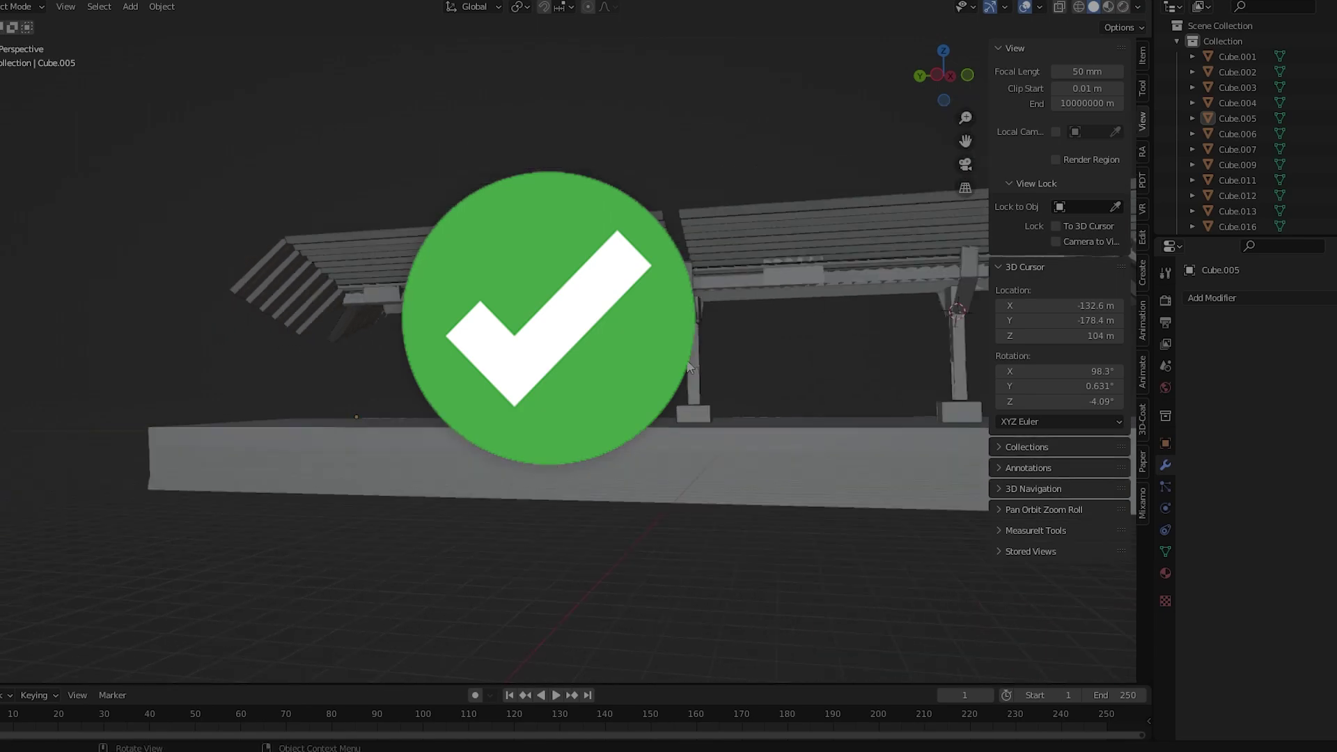
pyautogui.keyDown('shift'); pyautogui.moveTo(787, 379); pyautogui.dragTo(543, 369, button='middle'); pyautogui.keyUp('shift')
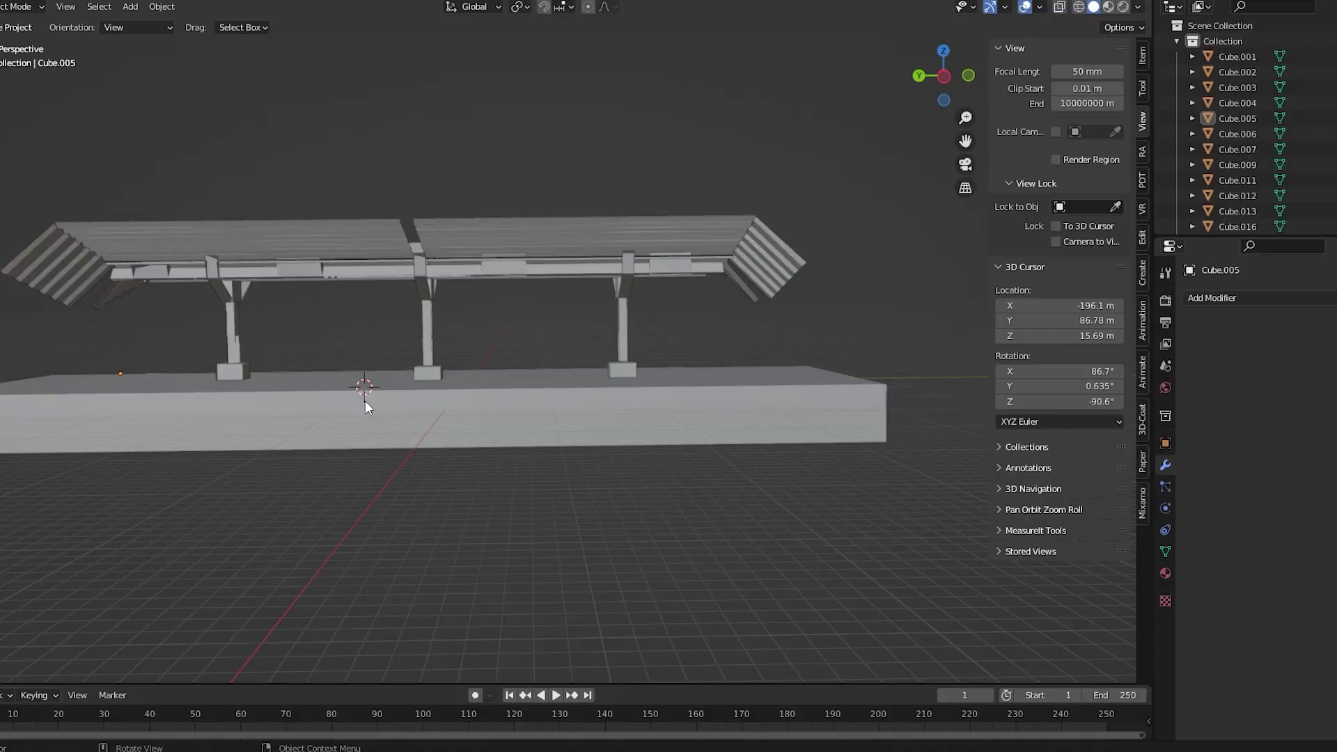
pyautogui.scroll(3, 365, 407)
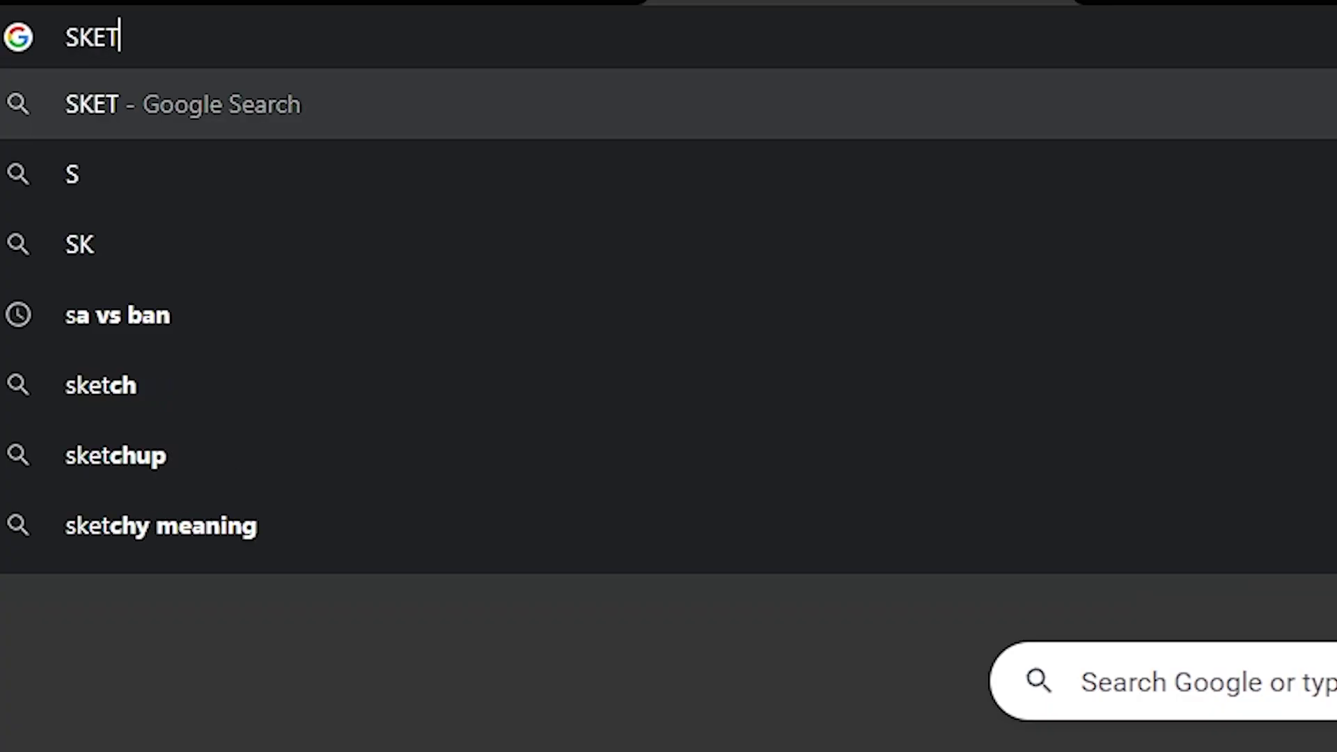
# - Switch to the web browser and search for Sketchfab
pyautogui.write('CHFAB')
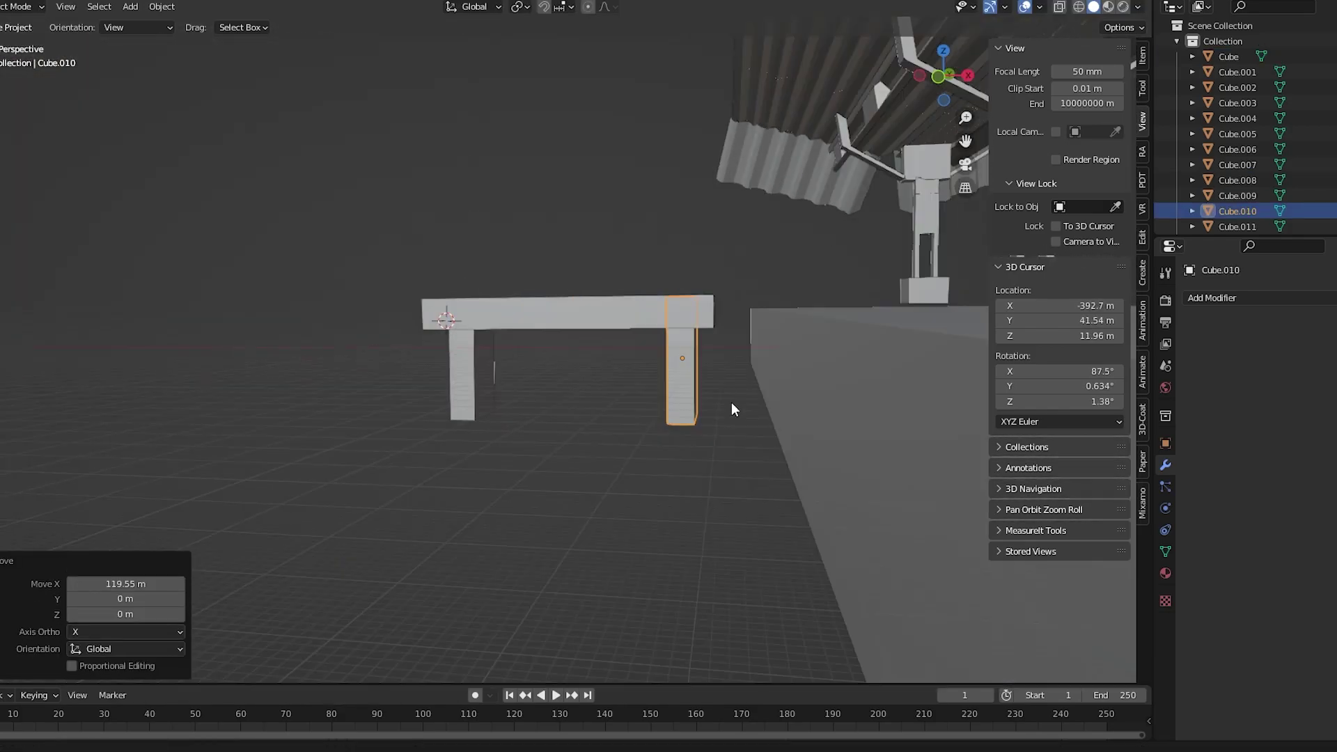
pyautogui.click(614, 328)
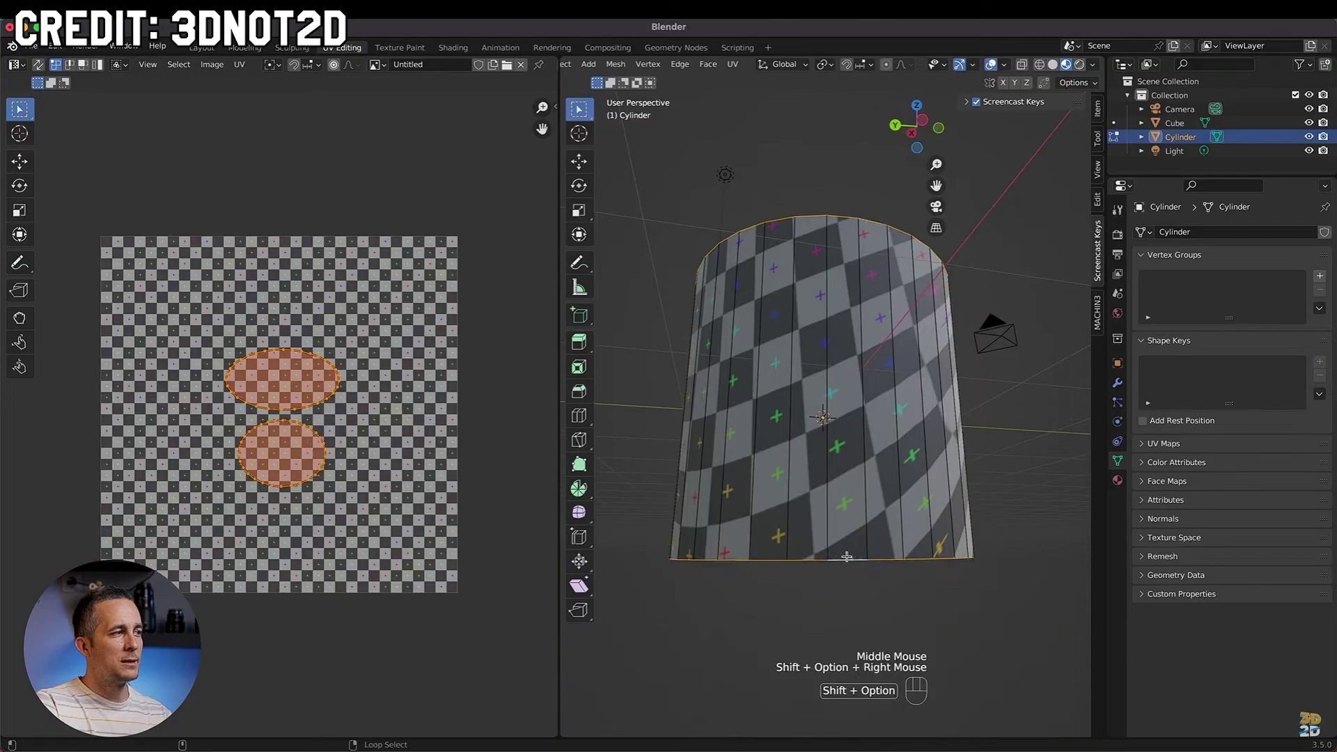
pyautogui.moveTo(846, 556); pyautogui.dragTo(855, 481, button='middle')
pyautogui.moveTo(810, 389); pyautogui.dragTo(831, 484, button='middle')
pyautogui.scroll(-2, 832, 487)
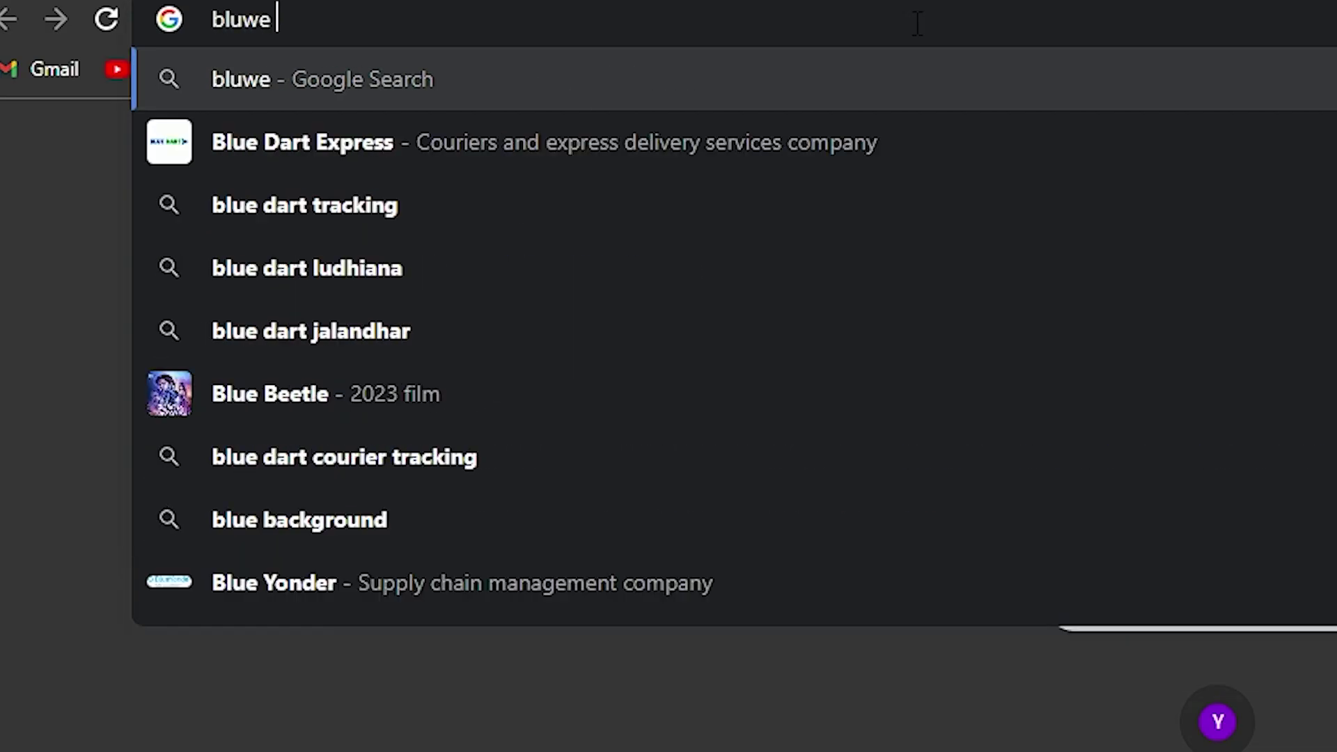
# - Search the web for "blue iron sheet texture", show the image results and open one of them
pyautogui.press('BackSpace')
pyautogui.press('BackSpace')
pyautogui.write('e iron sheet e')
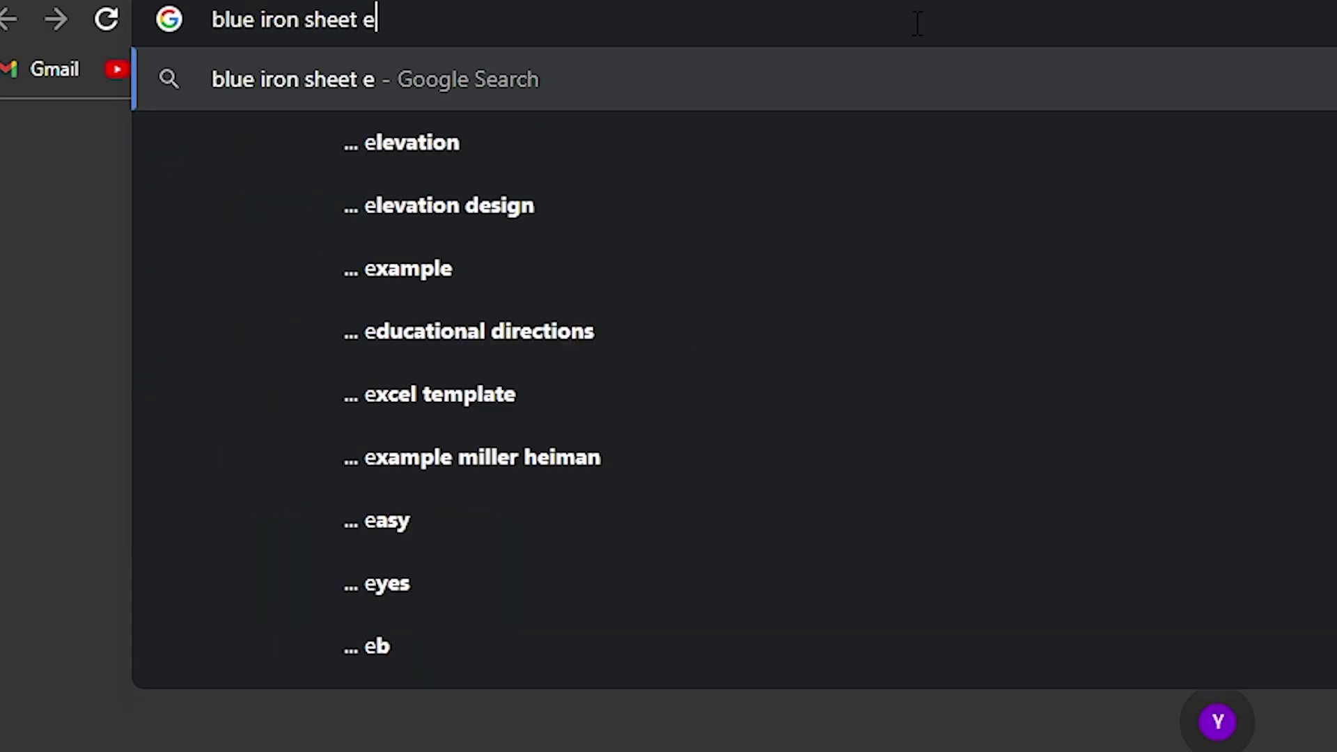
pyautogui.press('BackSpace')
pyautogui.write('tex')
pyautogui.write('ture')
pyautogui.press('Return')
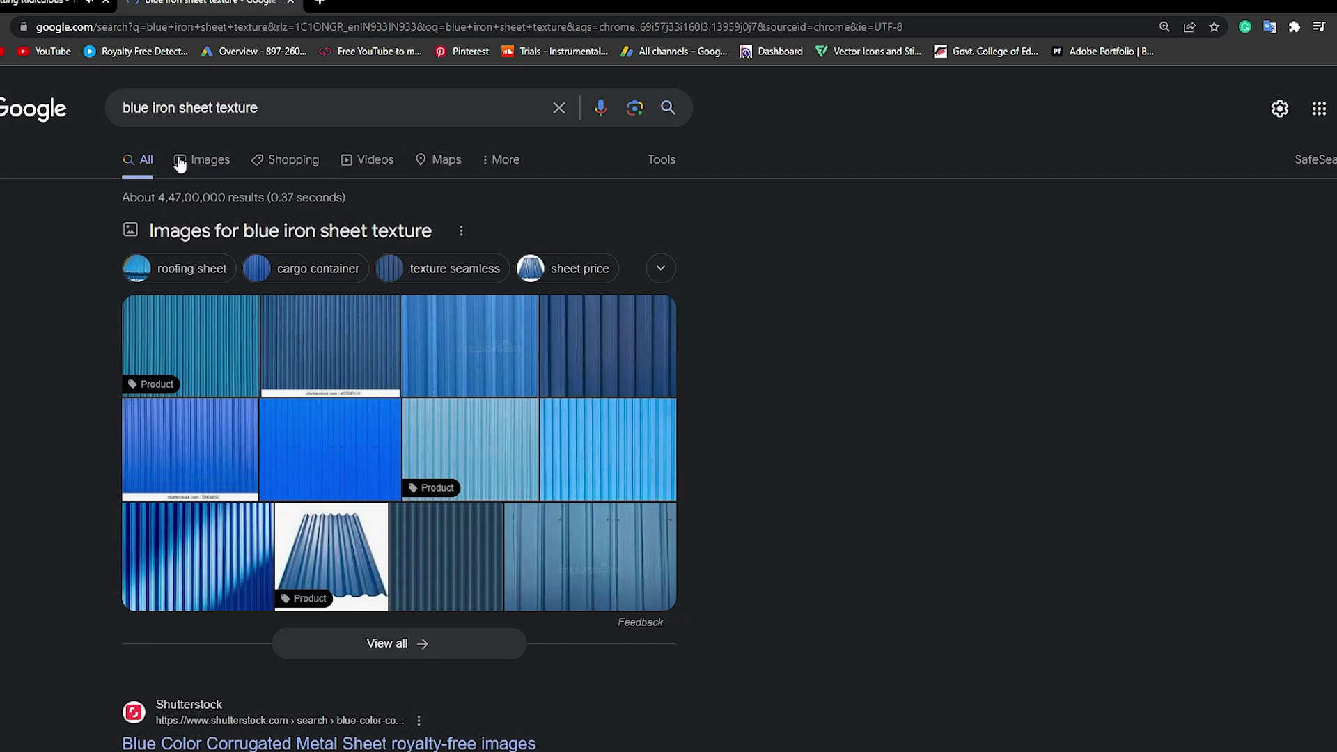
pyautogui.click(190, 164)
pyautogui.click(95, 316)
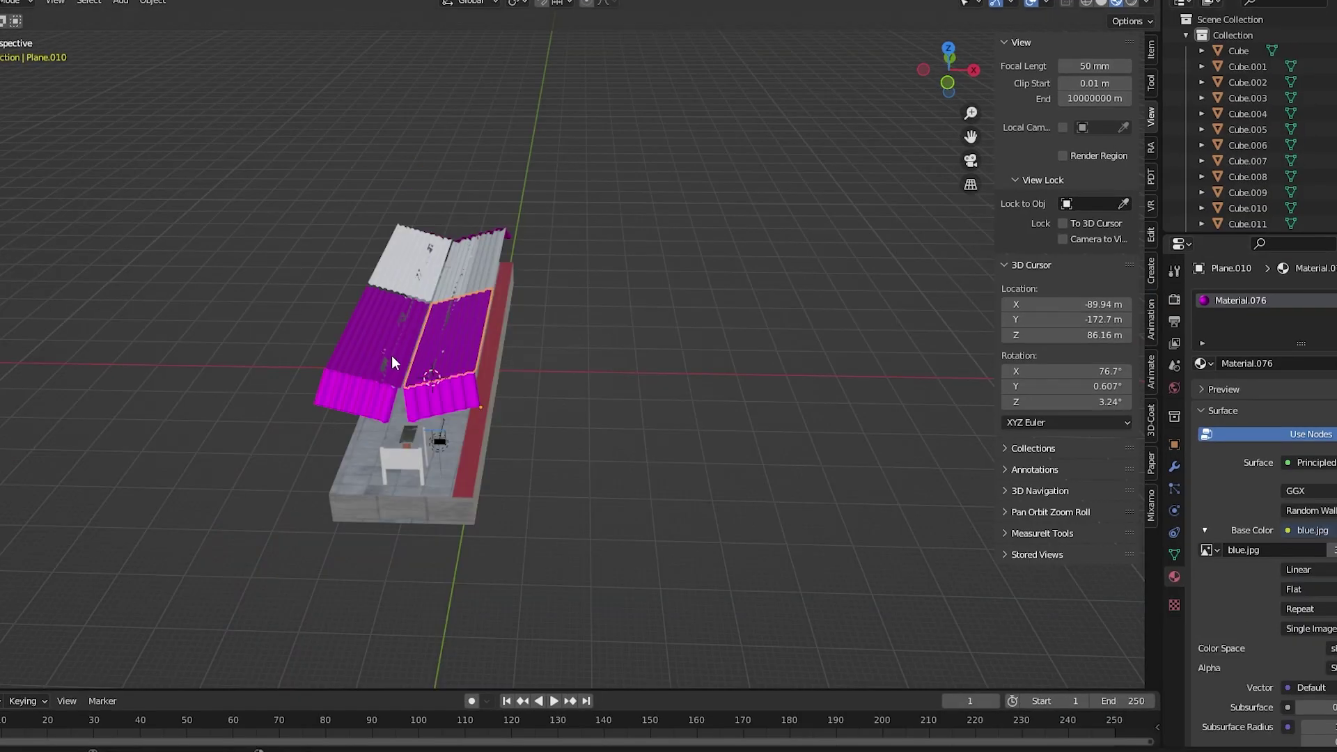
# - Give the roof sheet's Material.208 an Image Texture as base color, loading bluese.jpg from the railway model folder in Pictures
pyautogui.moveTo(391, 356); pyautogui.dragTo(416, 357, button='middle')
pyautogui.scroll(3, 419, 358)
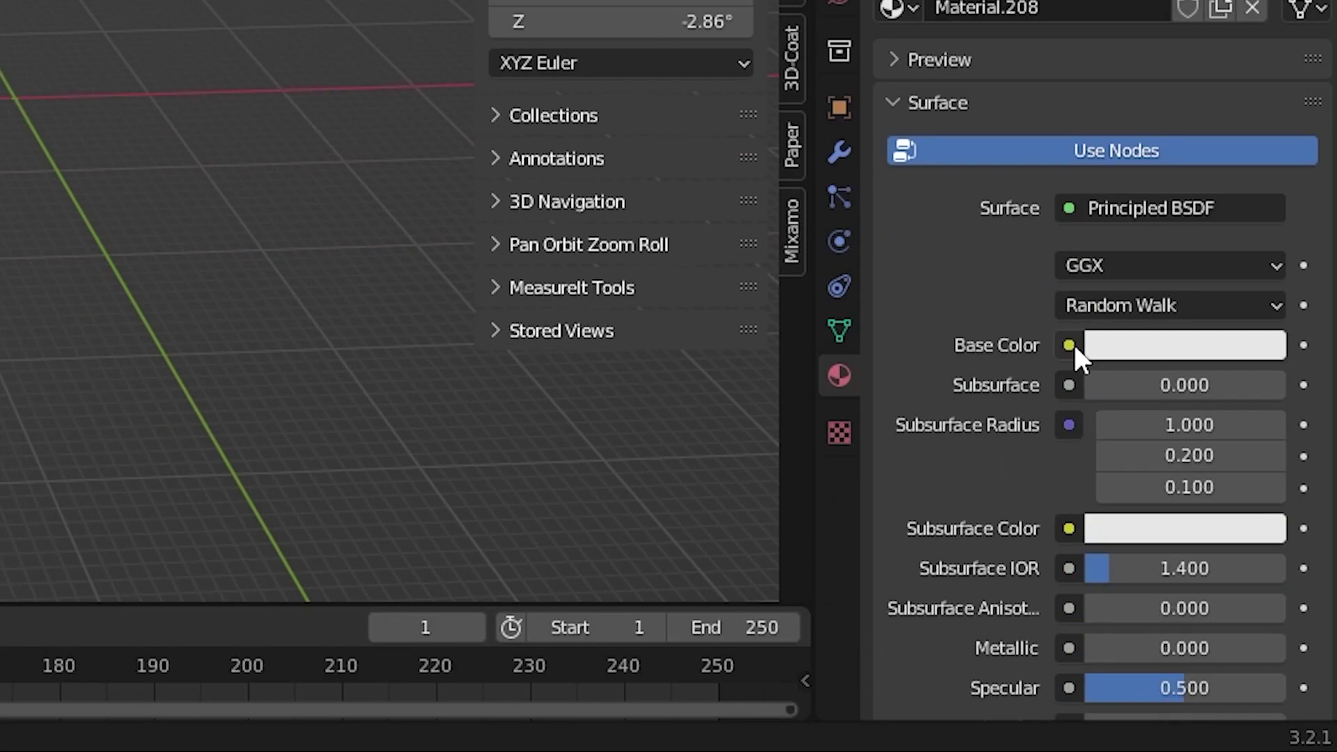
pyautogui.click(1073, 345)
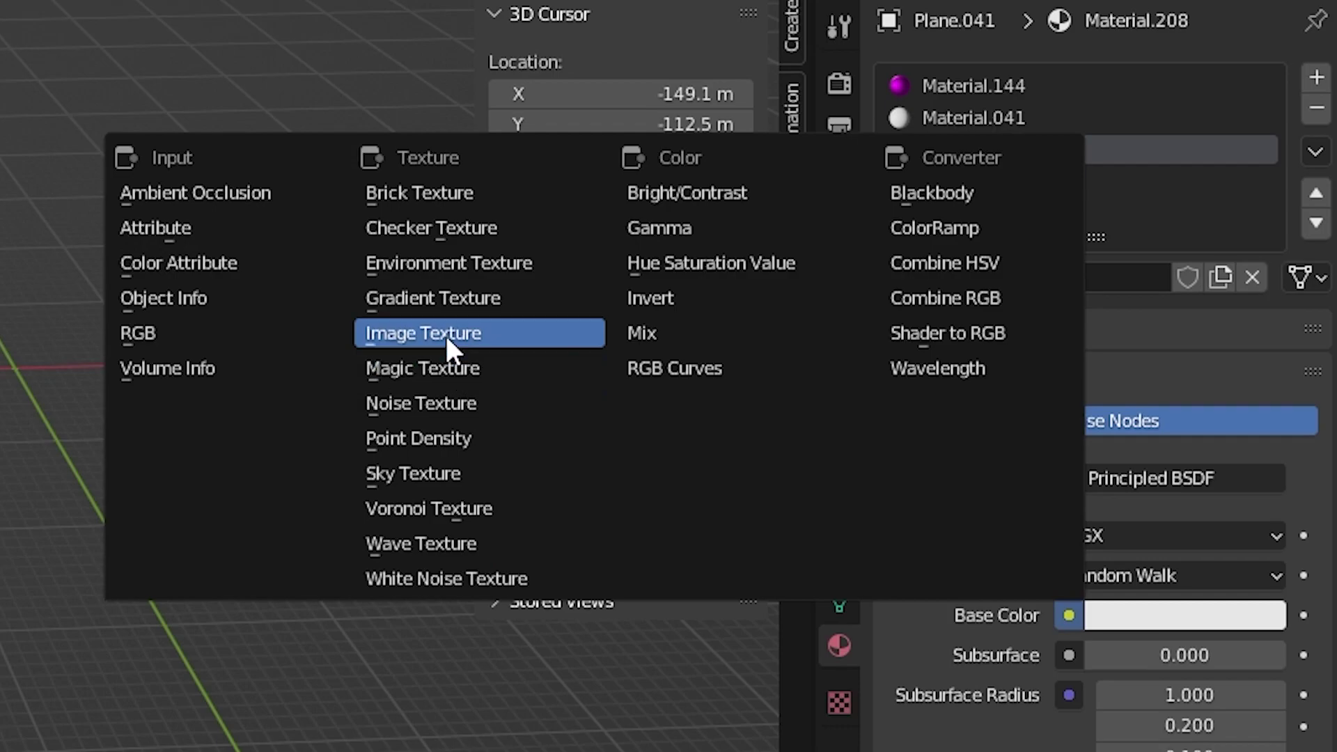
pyautogui.click(446, 105)
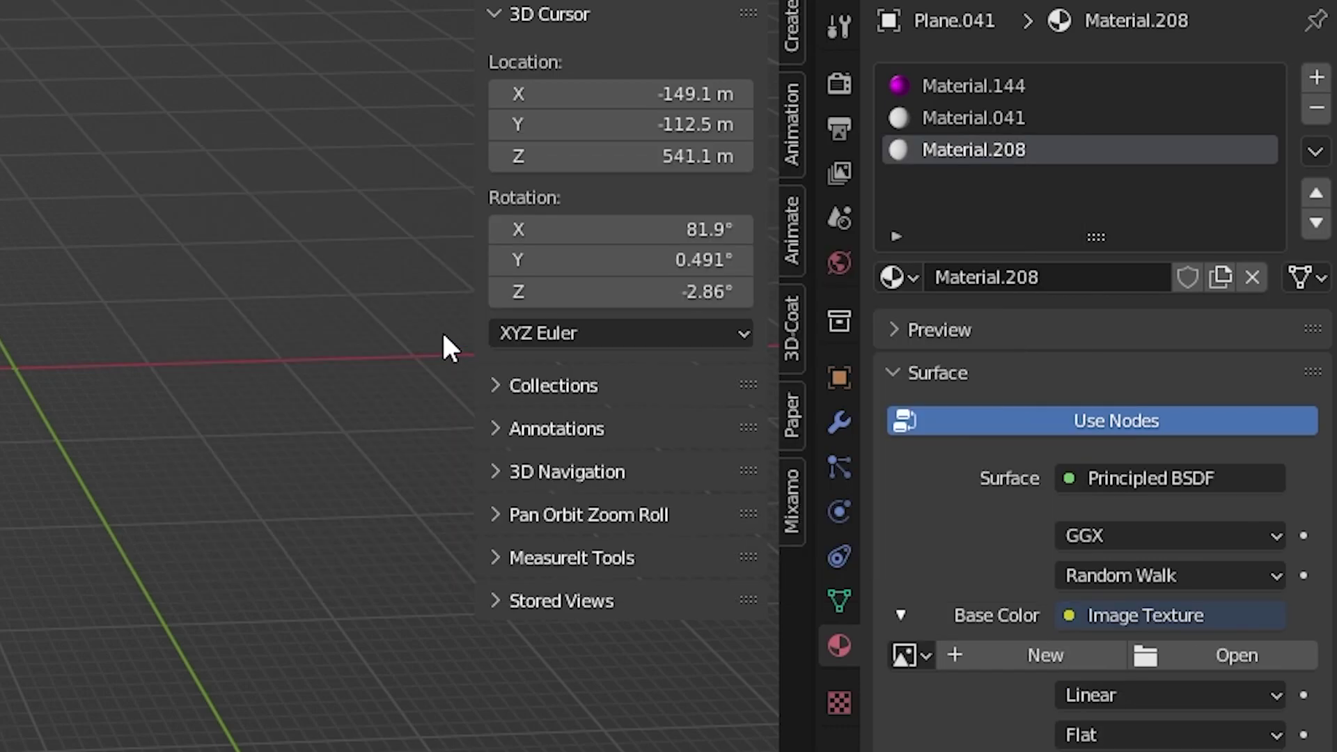
pyautogui.click(1287, 654)
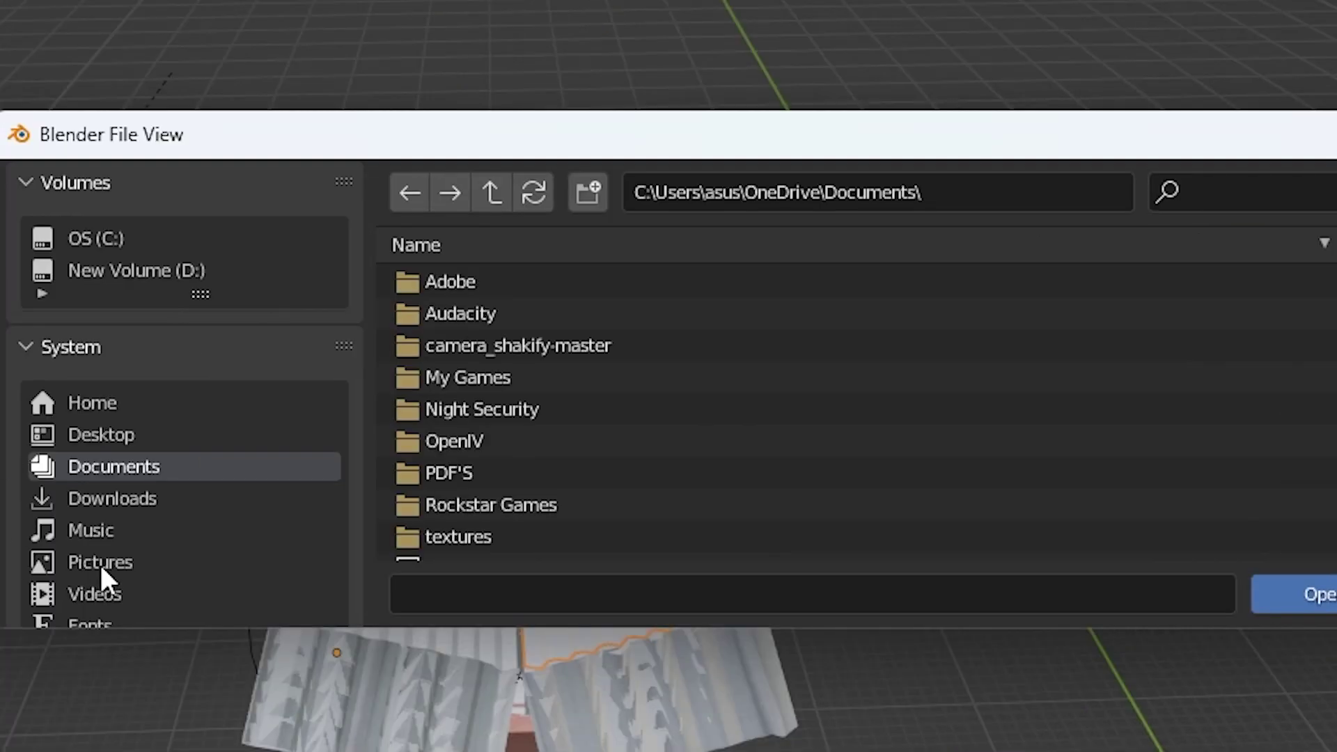
pyautogui.click(225, 563)
pyautogui.click(481, 536)
pyautogui.click(540, 412)
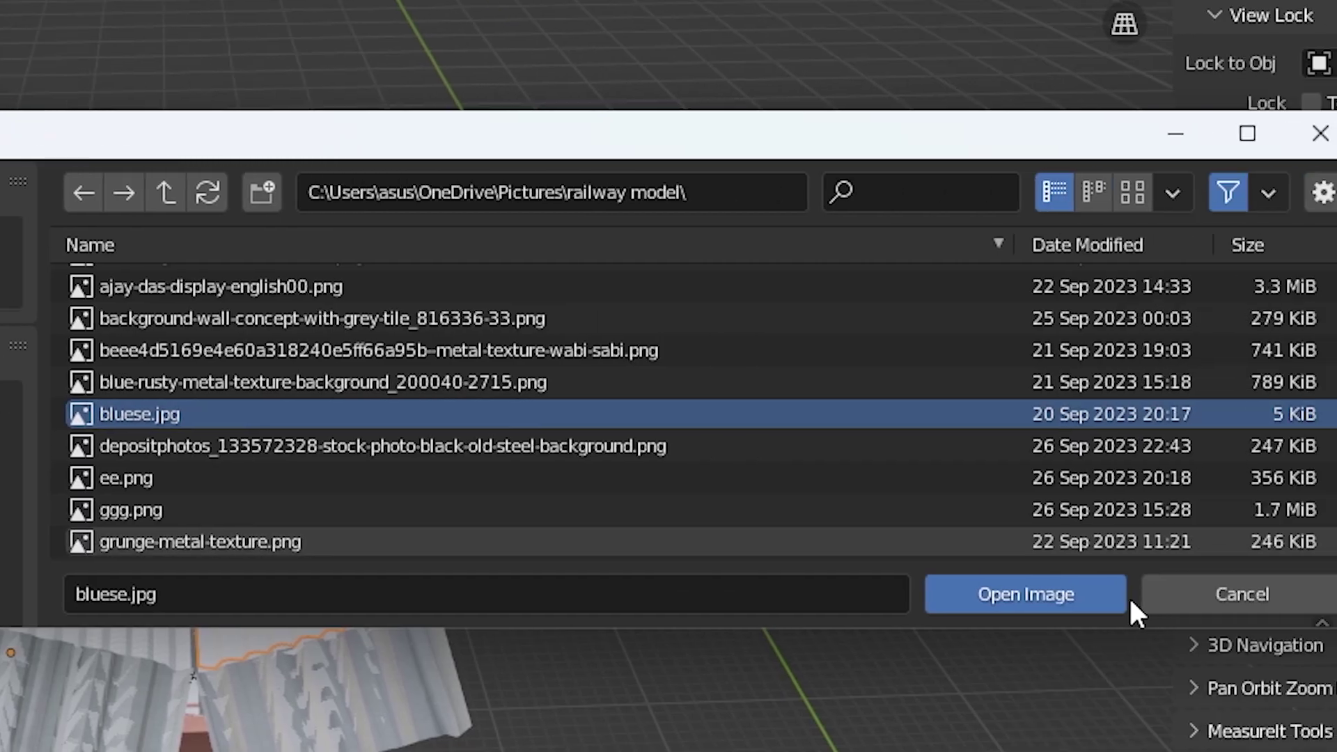
pyautogui.click(1309, 593)
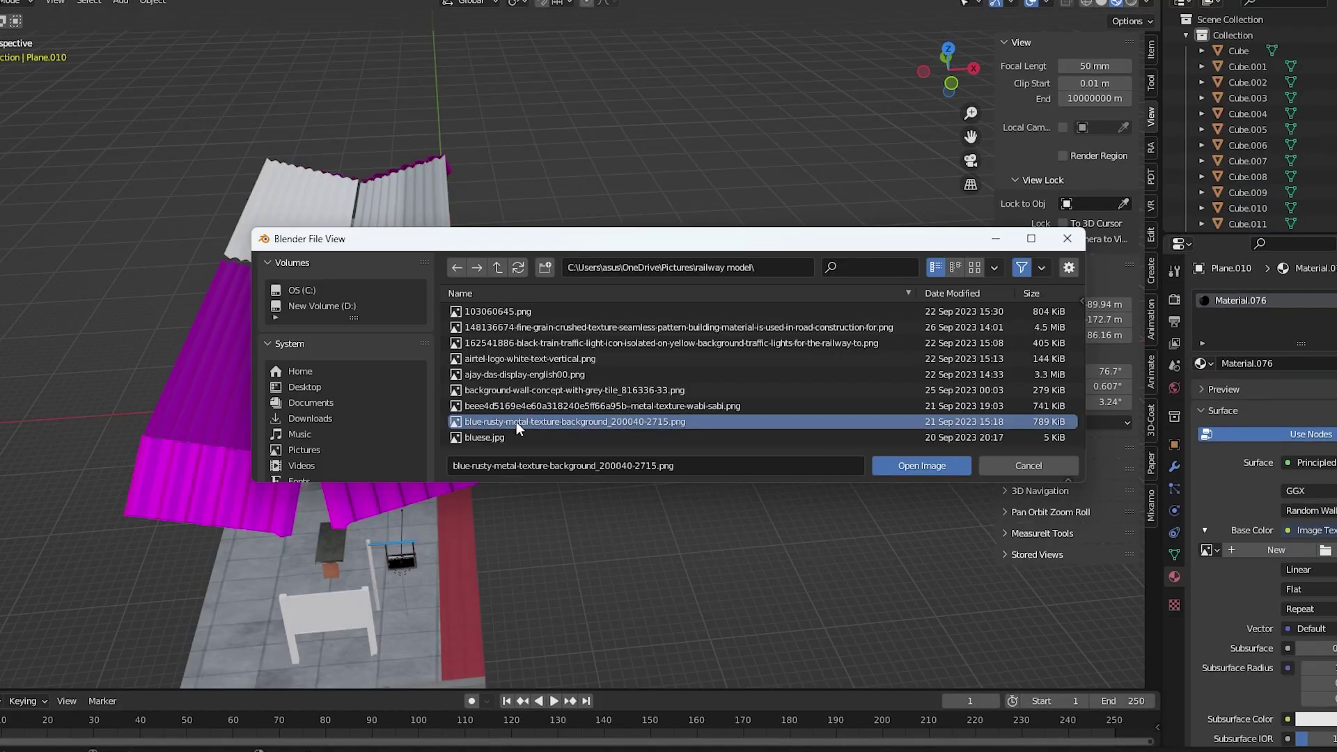
pyautogui.scroll(-3, 512, 424)
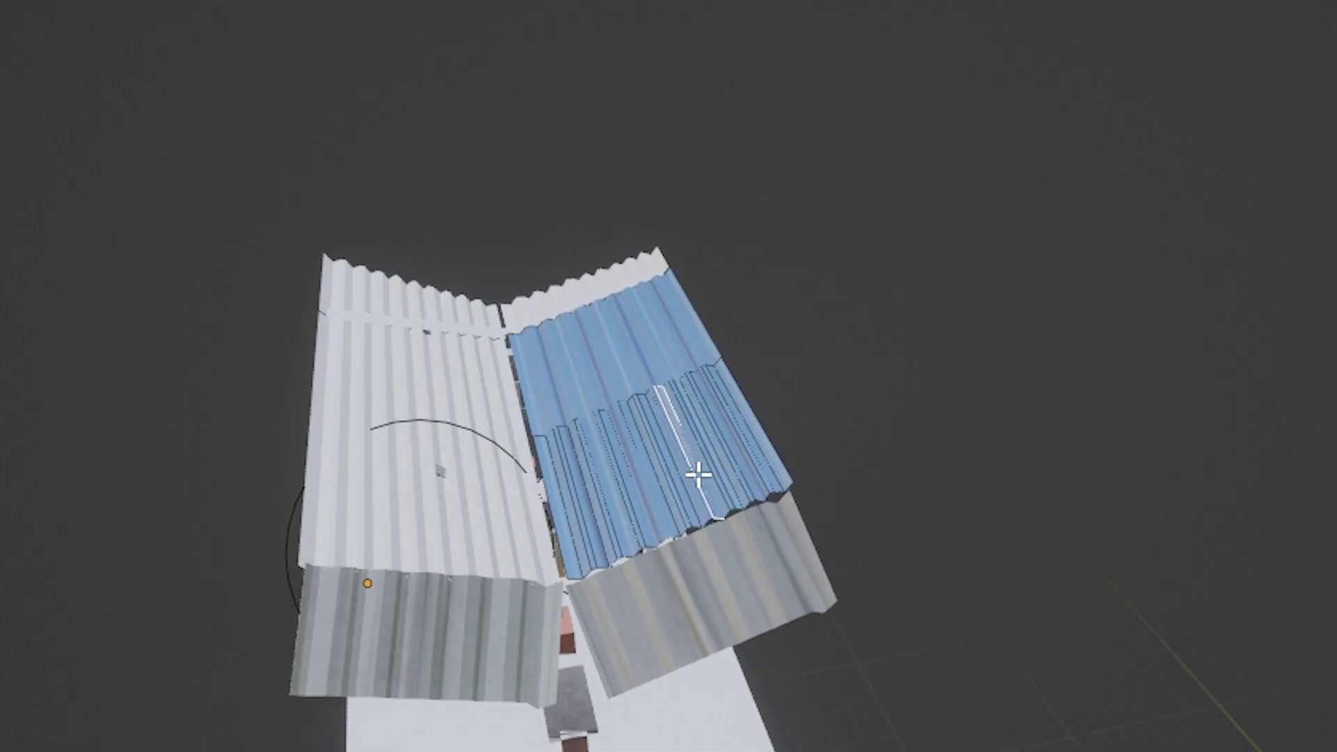
# - UV unwrap the selected faces of the blue roof sheet and rescale their UV island over the corrugated texture
pyautogui.click(697, 476)
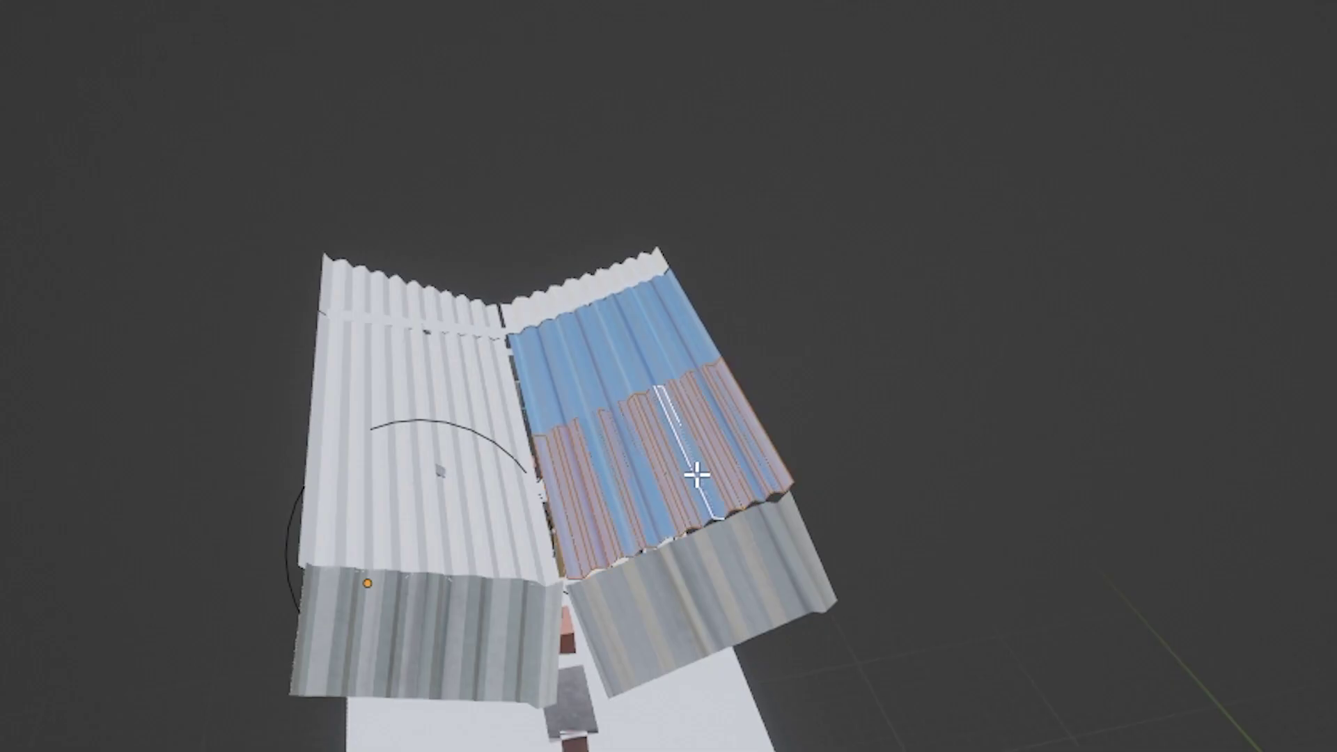
pyautogui.press('u')
pyautogui.click(696, 476)
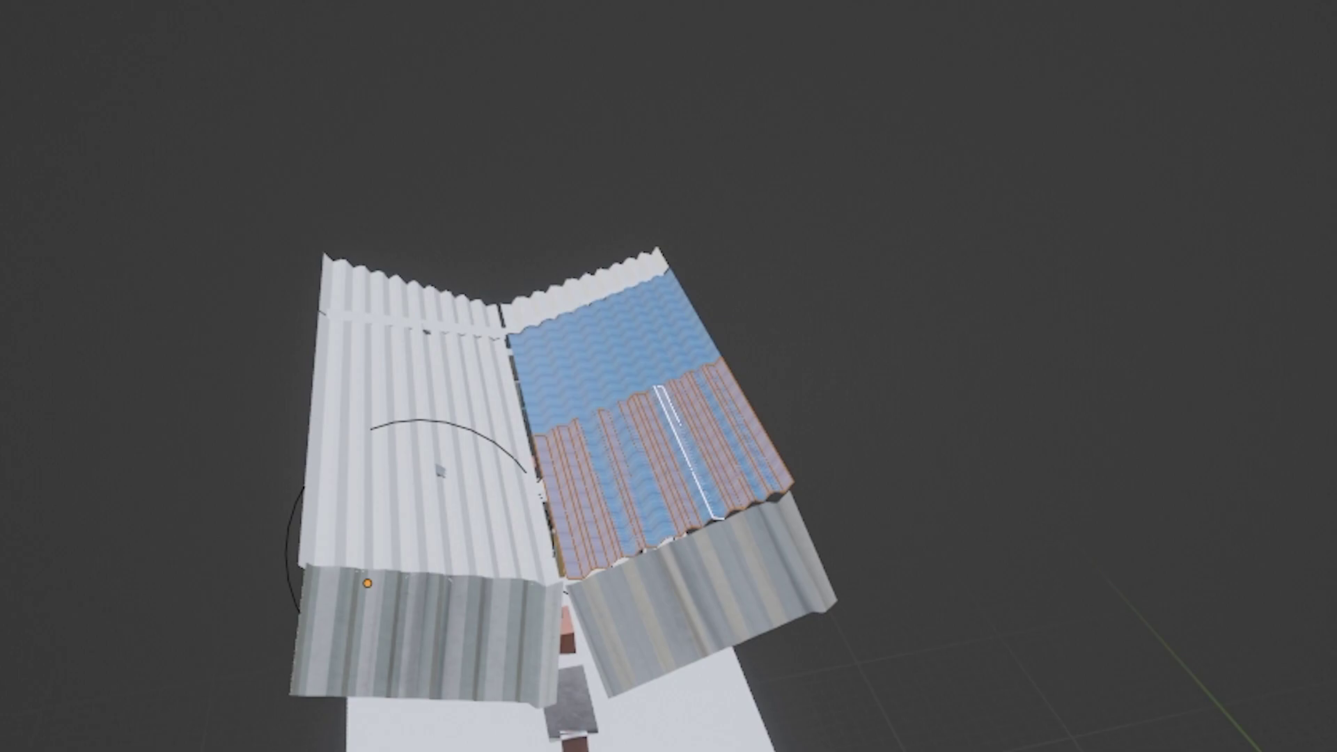
pyautogui.moveTo(829, 364); pyautogui.dragTo(1008, 483, button='middle')
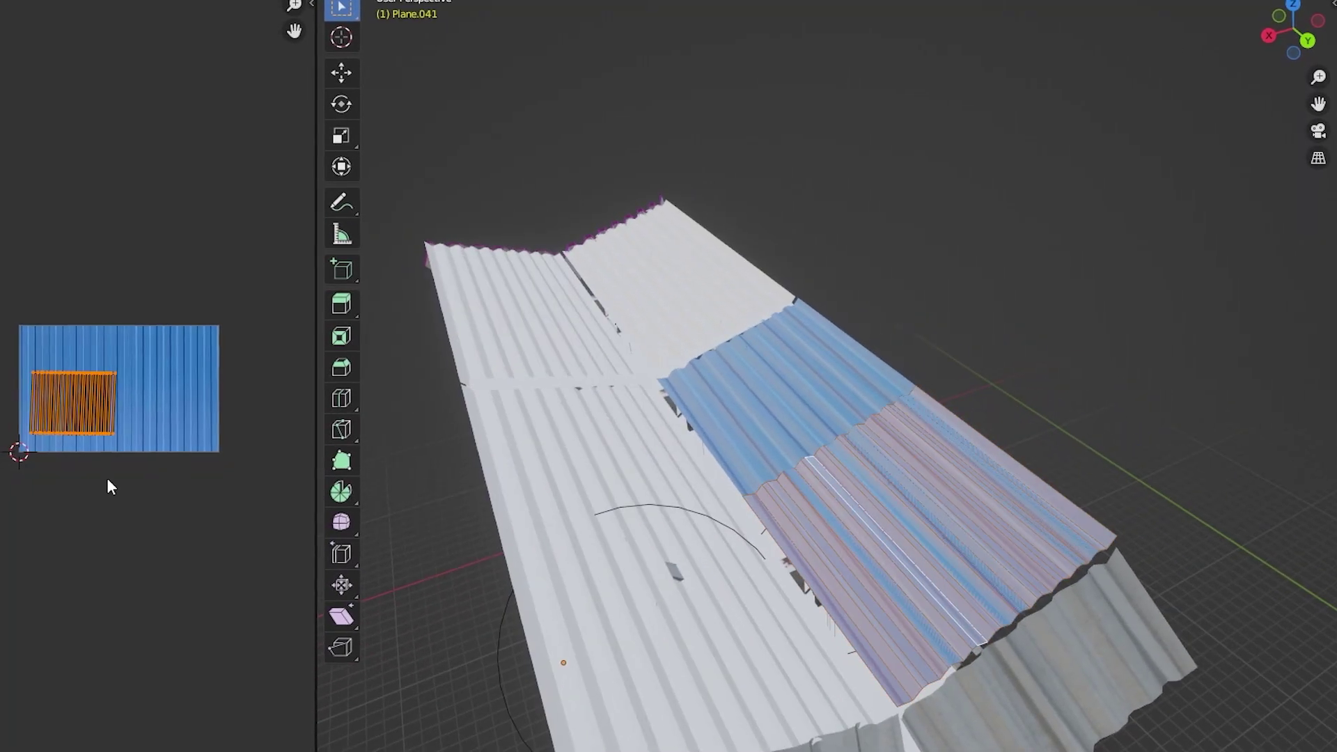
pyautogui.press('s')
pyautogui.press('x')
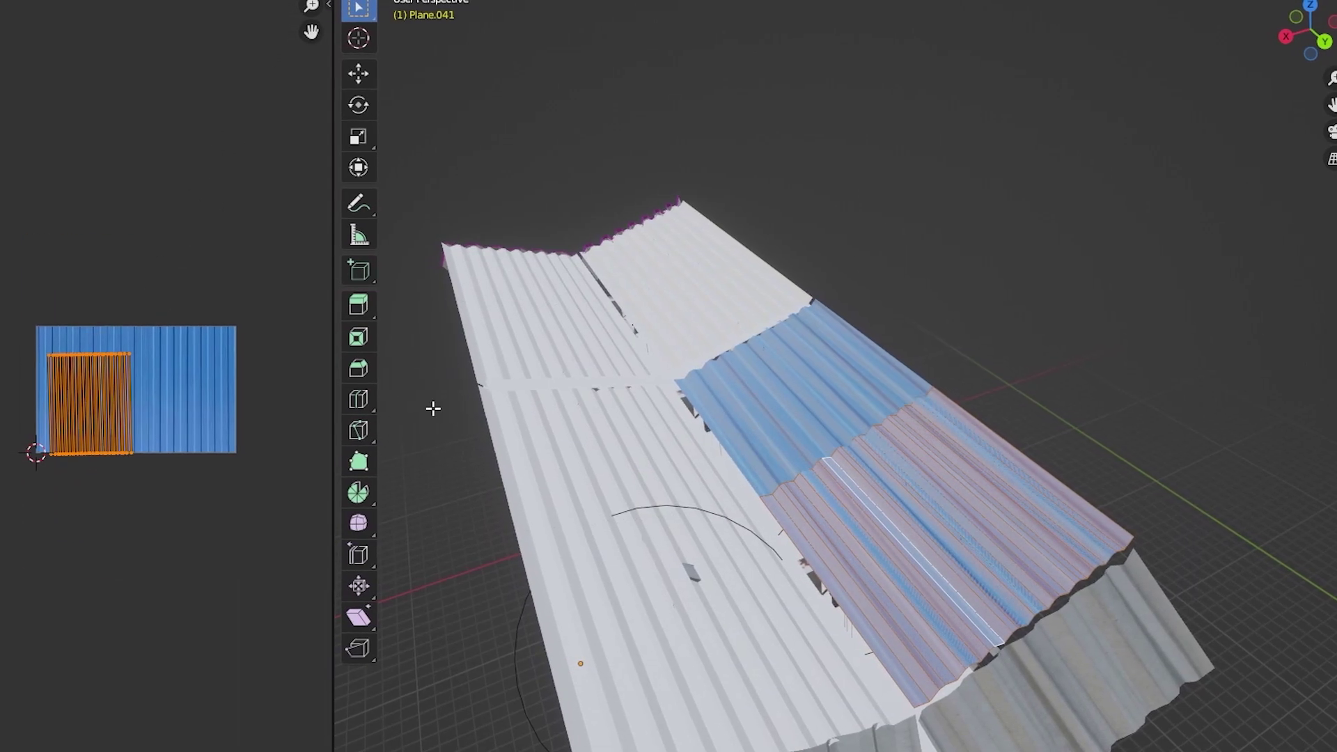
pyautogui.moveTo(855, 269); pyautogui.dragTo(609, 416, button='middle')
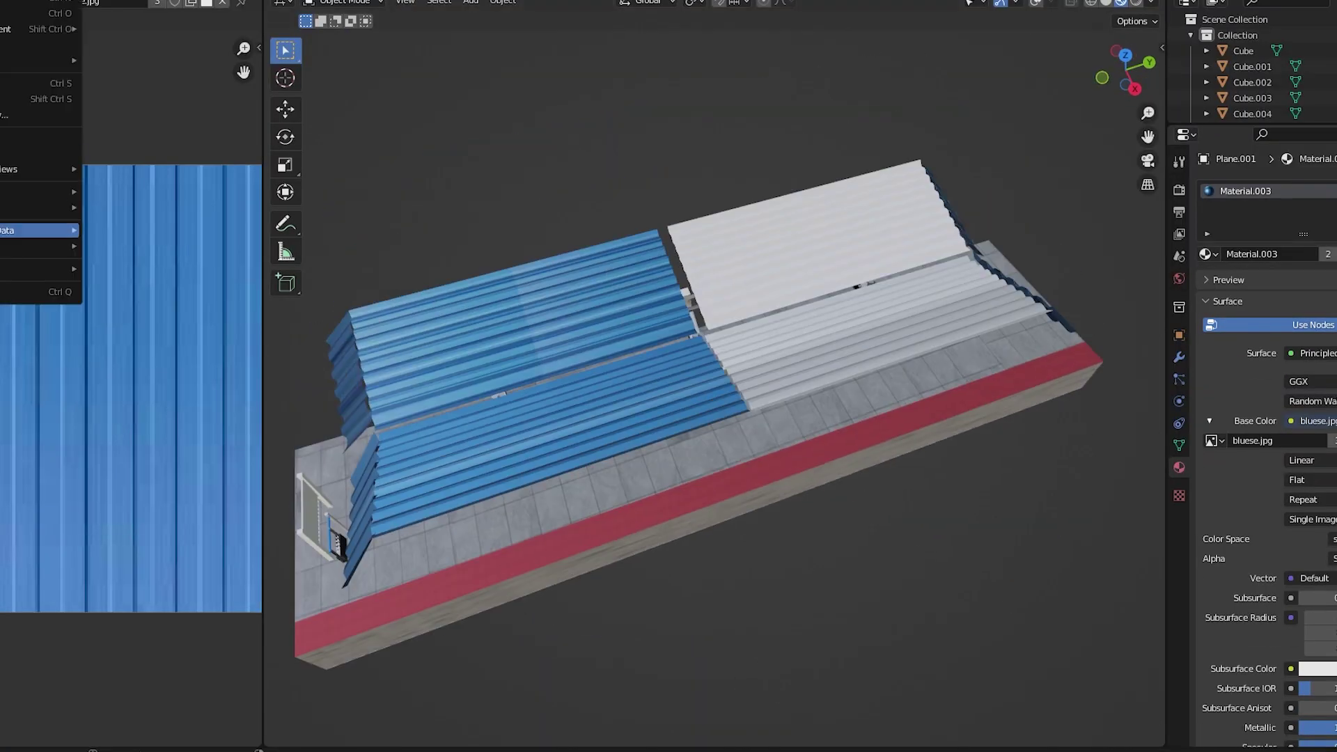
# - Choose an External Data operation for the project's linked files
pyautogui.click(129, 377)
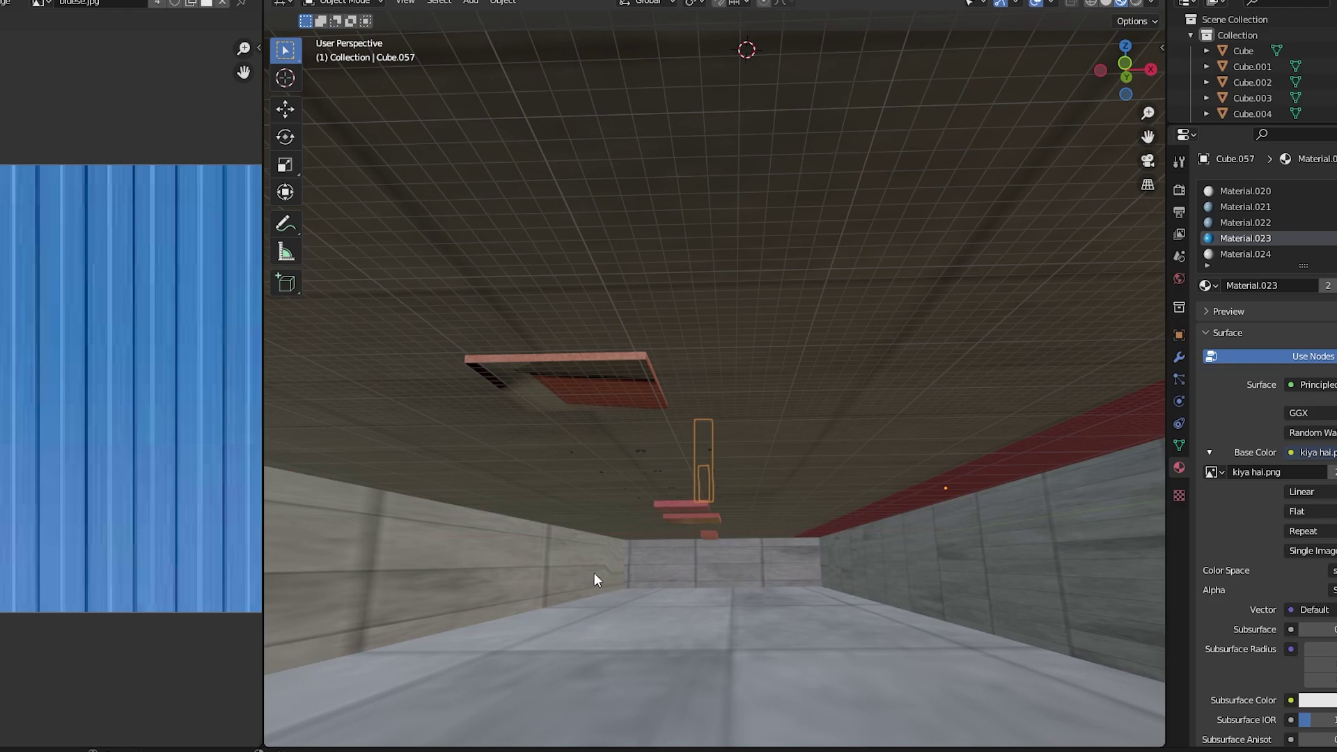
pyautogui.moveTo(595, 573); pyautogui.dragTo(665, 520, button='middle')
pyautogui.scroll(3, 762, 541)
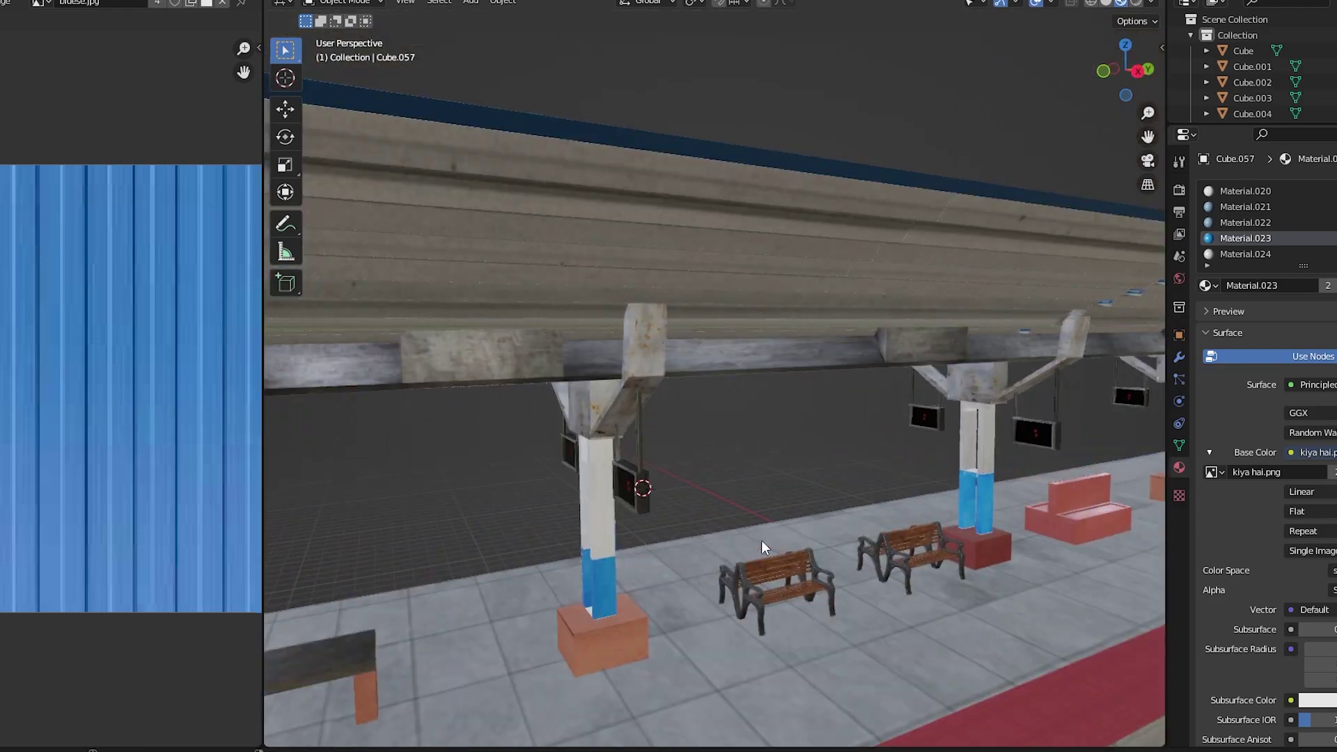
pyautogui.scroll(3, 765, 550)
pyautogui.moveTo(767, 559); pyautogui.dragTo(805, 481, button='middle')
pyautogui.scroll(-2, 610, 464)
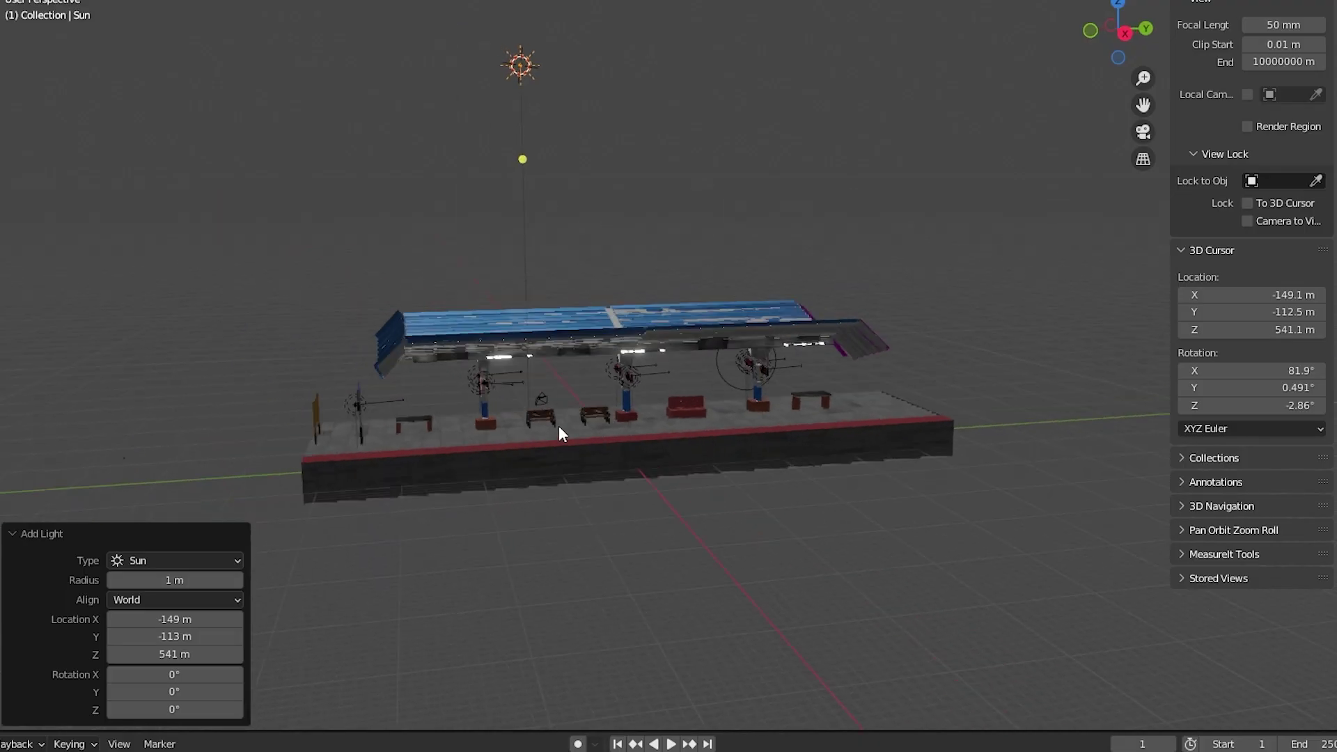
# - Add a Sun light to the station platform scene
pyautogui.scroll(4, 558, 425)
pyautogui.moveTo(787, 433); pyautogui.dragTo(696, 390, button='middle')
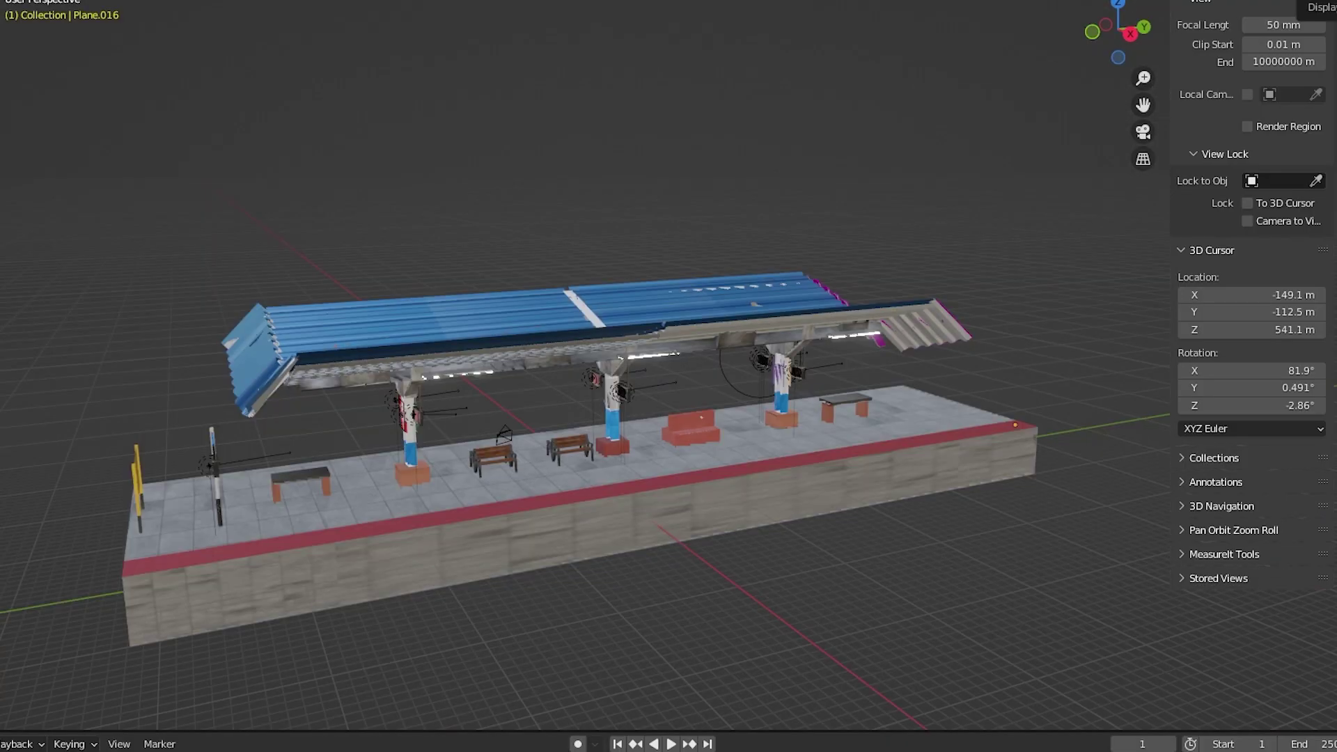
pyautogui.hotkey('shift', 'a')
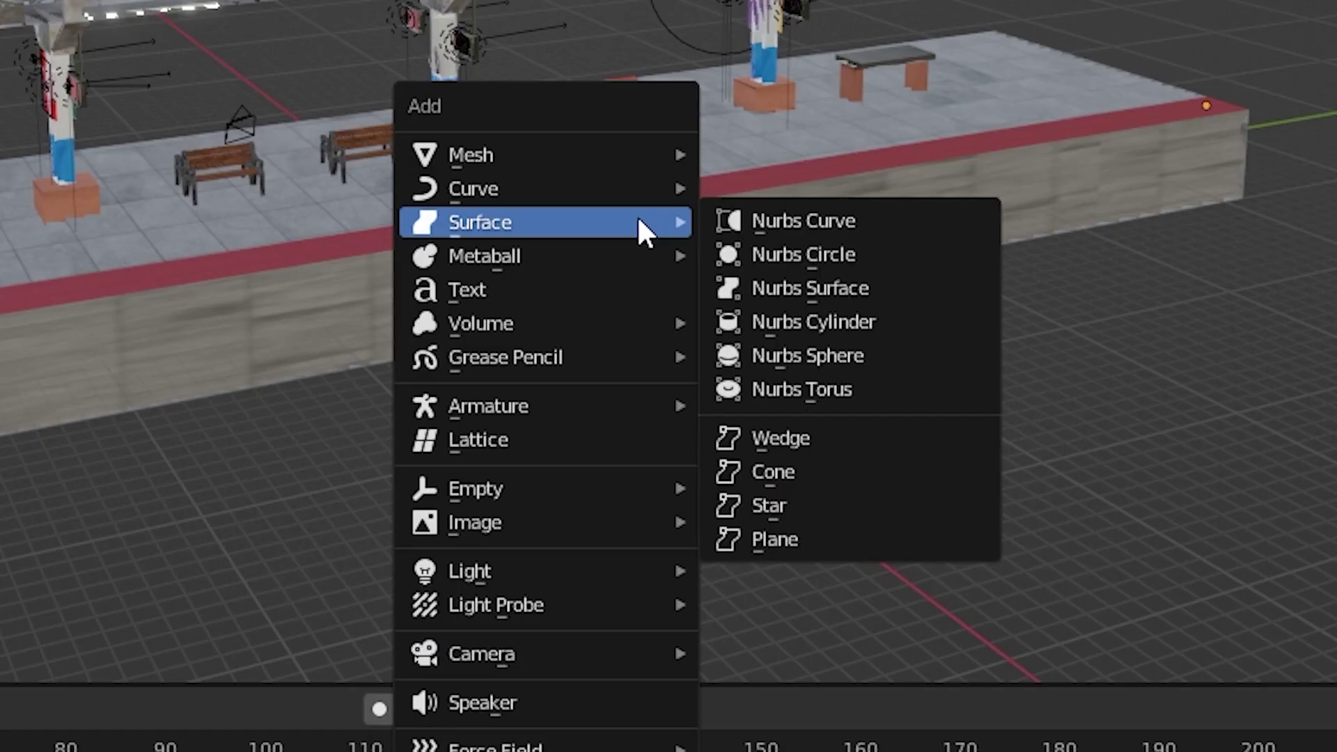
pyautogui.moveTo(535, 575)
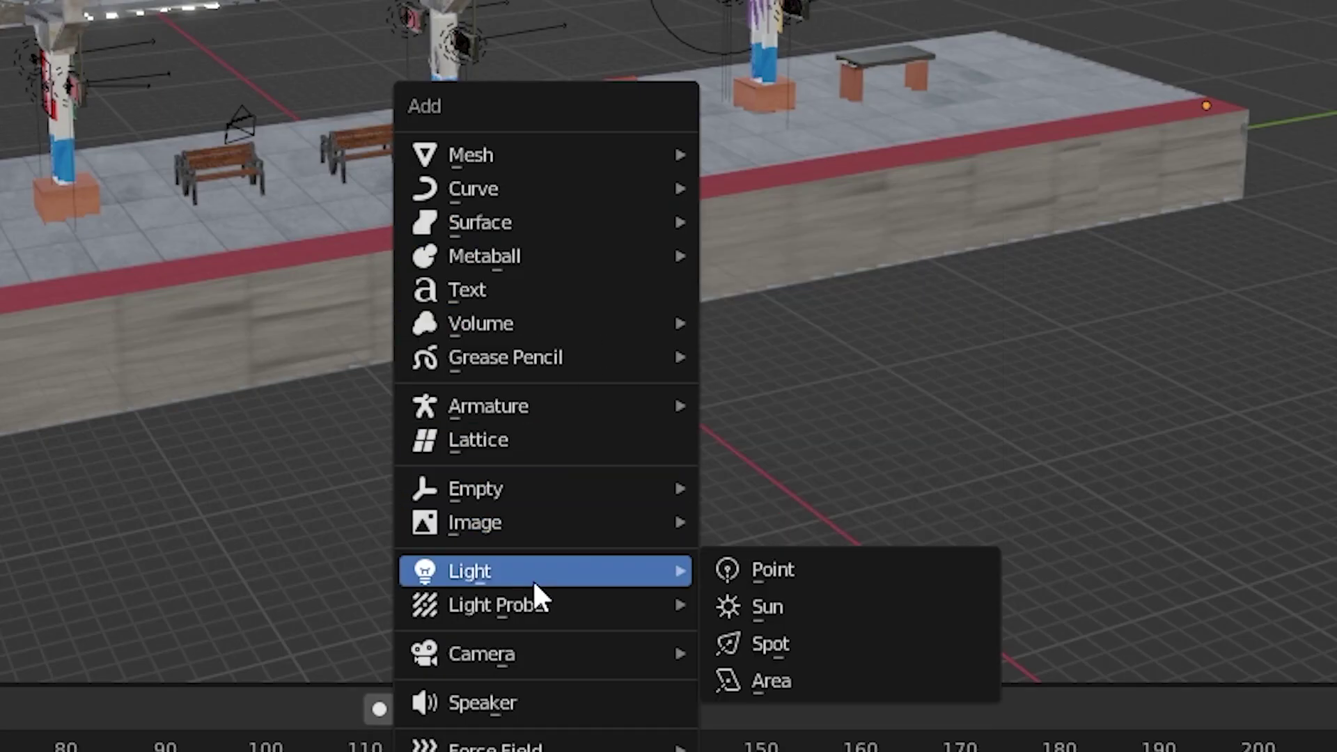
pyautogui.click(802, 614)
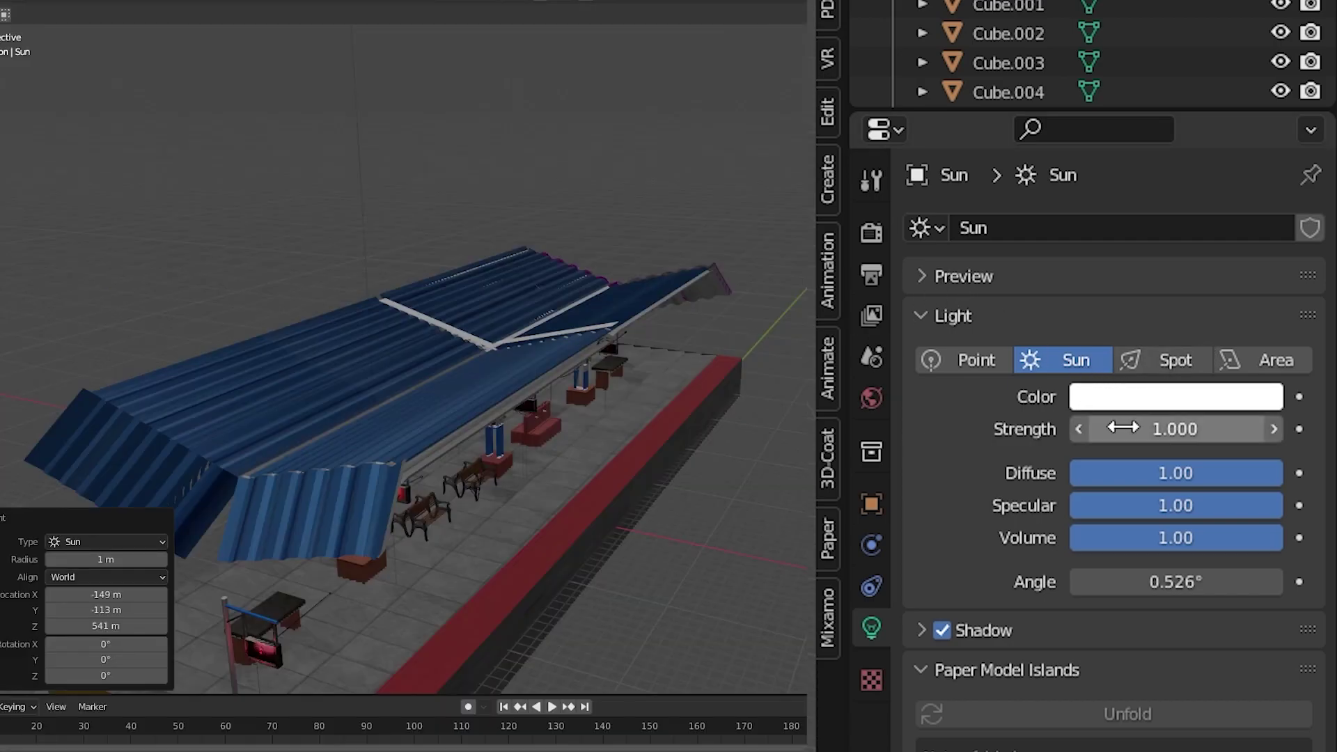
# - Raise the Sun light's strength and adjust its angle to light the platform
pyautogui.moveTo(1175, 429); pyautogui.dragTo(1253, 428)
pyautogui.moveTo(449, 432); pyautogui.dragTo(529, 418, button='middle')
pyautogui.moveTo(1175, 581)
pyautogui.mouseDown()
pyautogui.moveTo(1281, 581)
pyautogui.moveTo(1169, 581)
pyautogui.mouseUp()
pyautogui.moveTo(695, 289); pyautogui.dragTo(682, 212, button='middle')
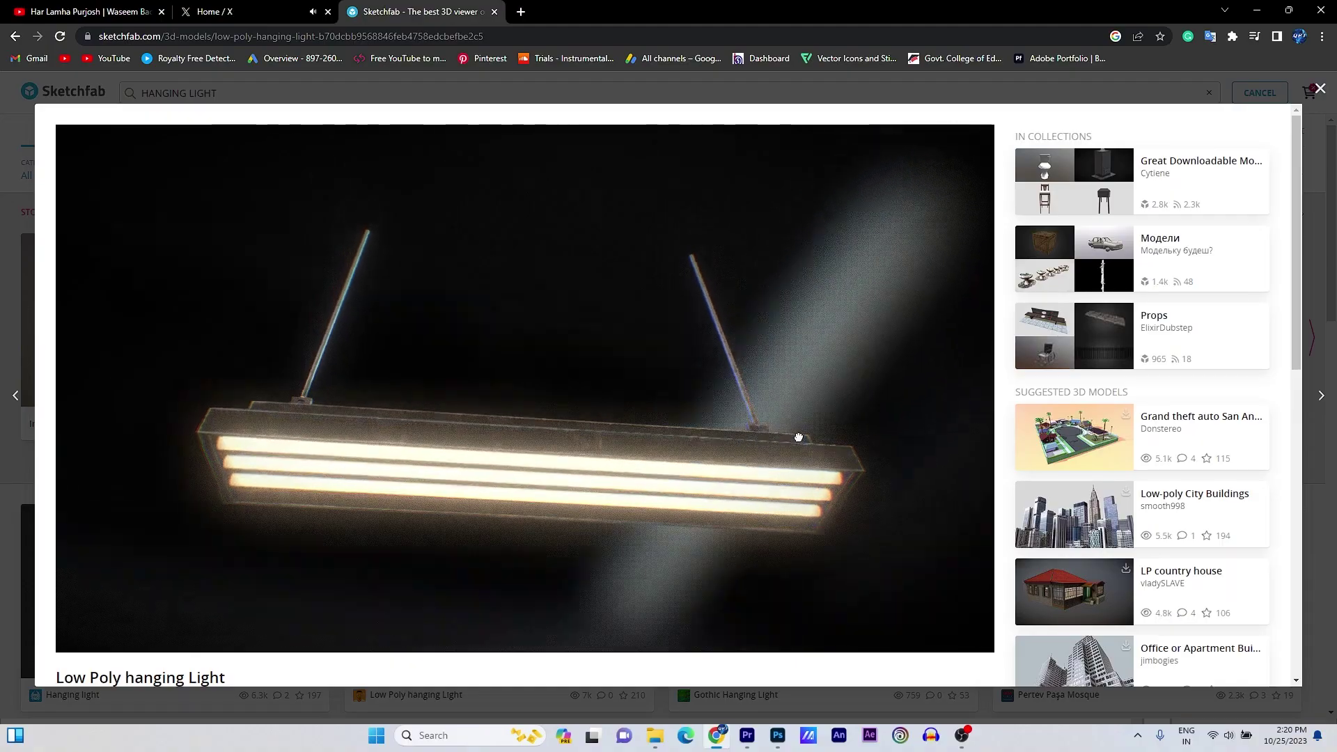
# - Switch to Sketchfab in the browser and examine the Low Poly hanging Light model from another angle
pyautogui.moveTo(796, 436)
pyautogui.mouseDown()
pyautogui.moveTo(796, 424)
pyautogui.moveTo(656, 490)
pyautogui.moveTo(676, 453)
pyautogui.moveTo(696, 463)
pyautogui.moveTo(689, 418)
pyautogui.mouseUp()
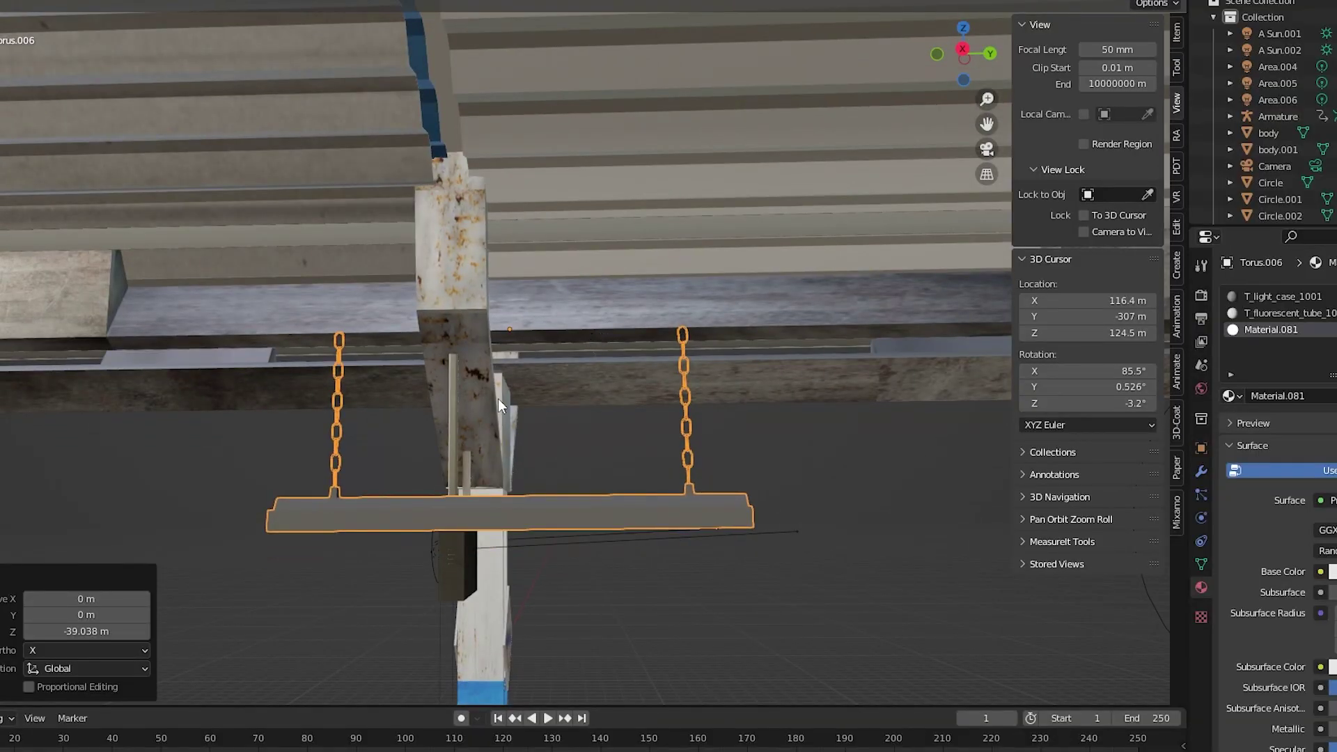
# - Create a new material in an added slot on the hanging light and assign it to the two fluorescent tubes
pyautogui.moveTo(538, 452); pyautogui.dragTo(480, 223)
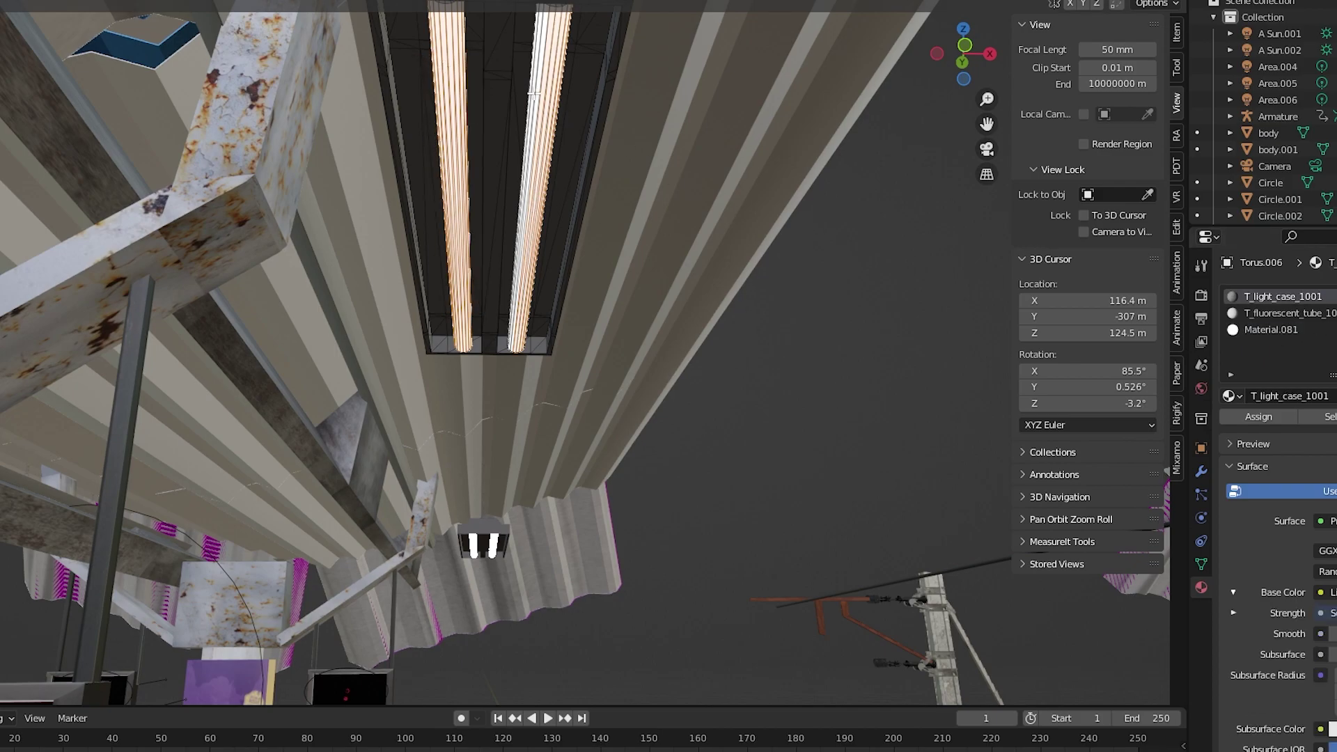
pyautogui.click(1336, 291)
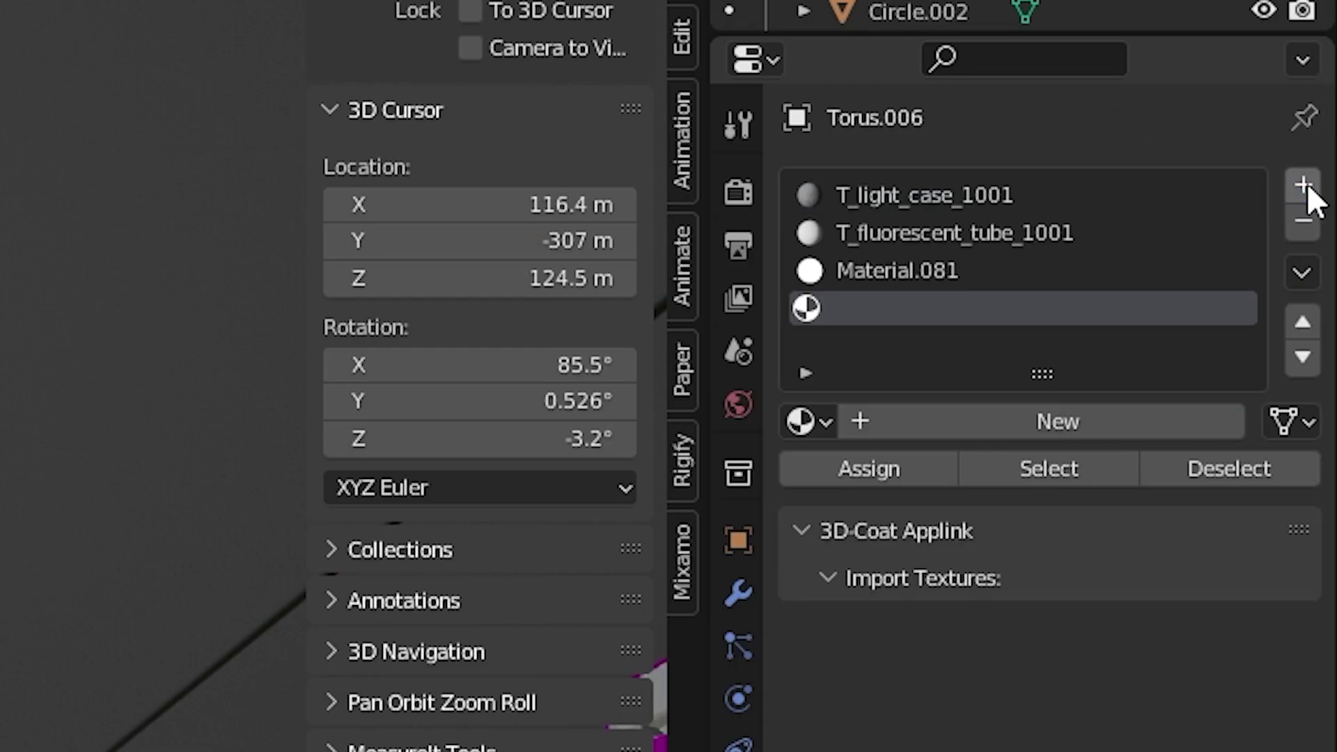
pyautogui.click(926, 424)
pyautogui.click(884, 470)
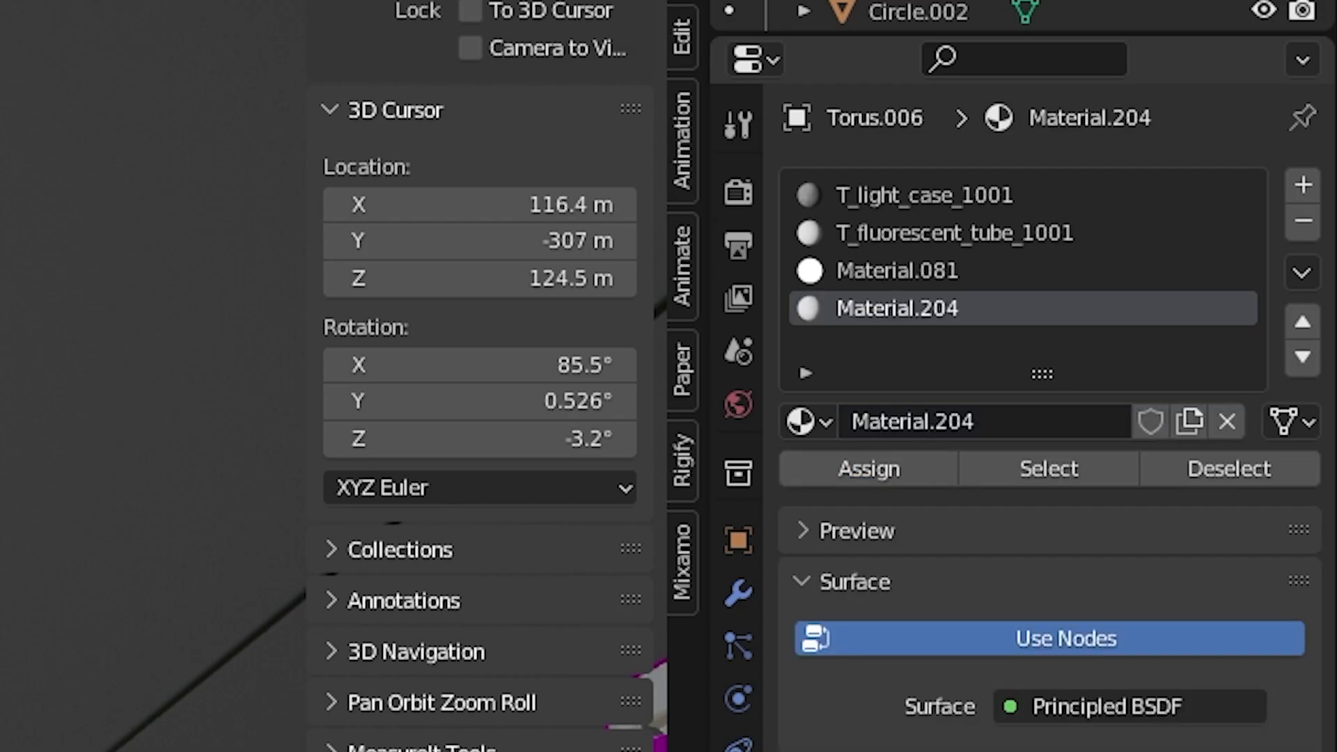
pyautogui.moveTo(535, 266); pyautogui.dragTo(535, 283, button='middle')
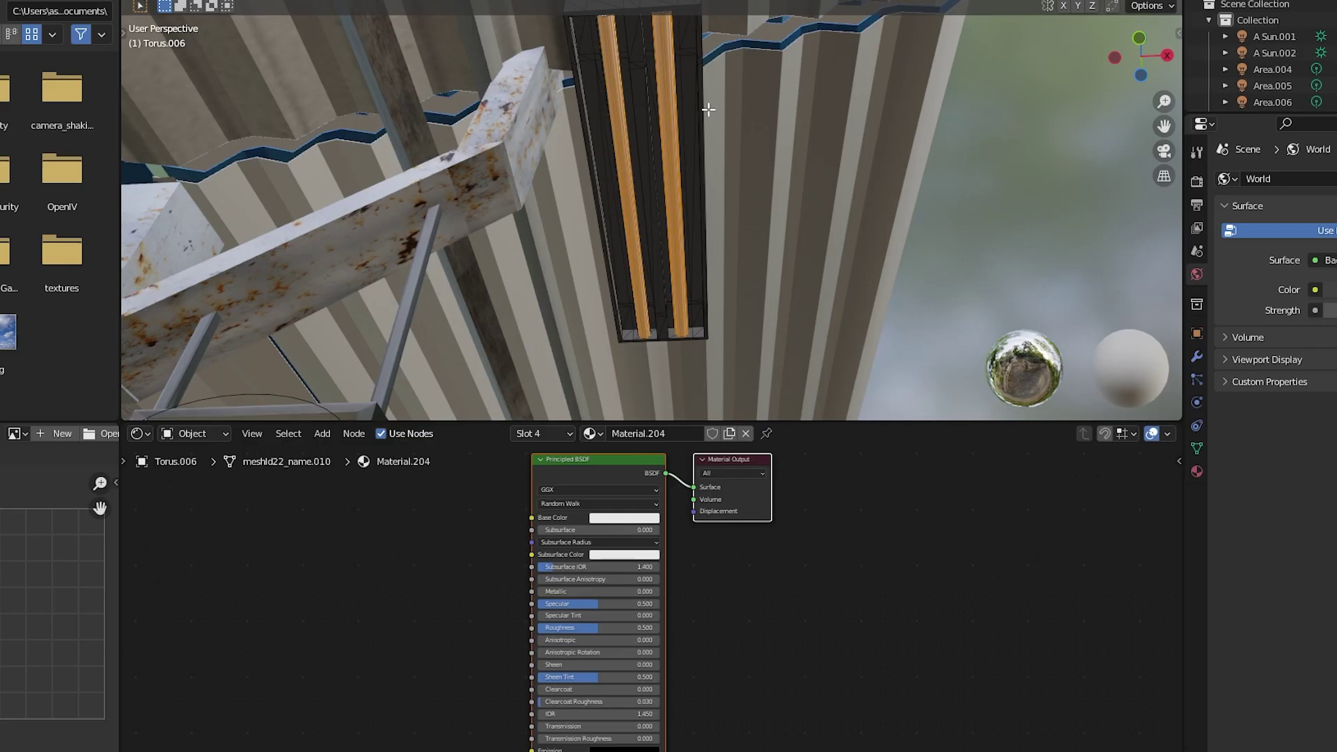
# - Add a Light Falloff node to the tube material and connect it to the Principled BSDF's Emission input
pyautogui.moveTo(708, 109); pyautogui.dragTo(711, 174, button='middle')
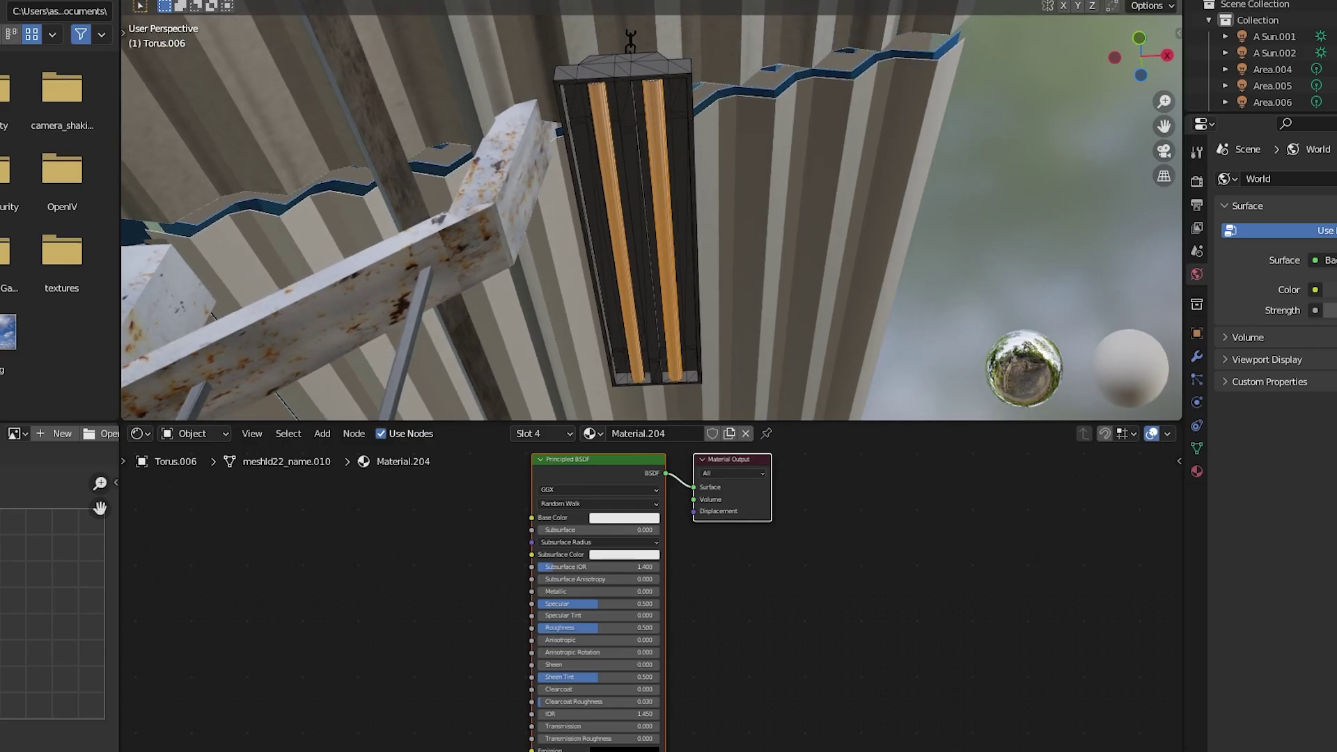
pyautogui.hotkey('shift', 'alt', 'z')
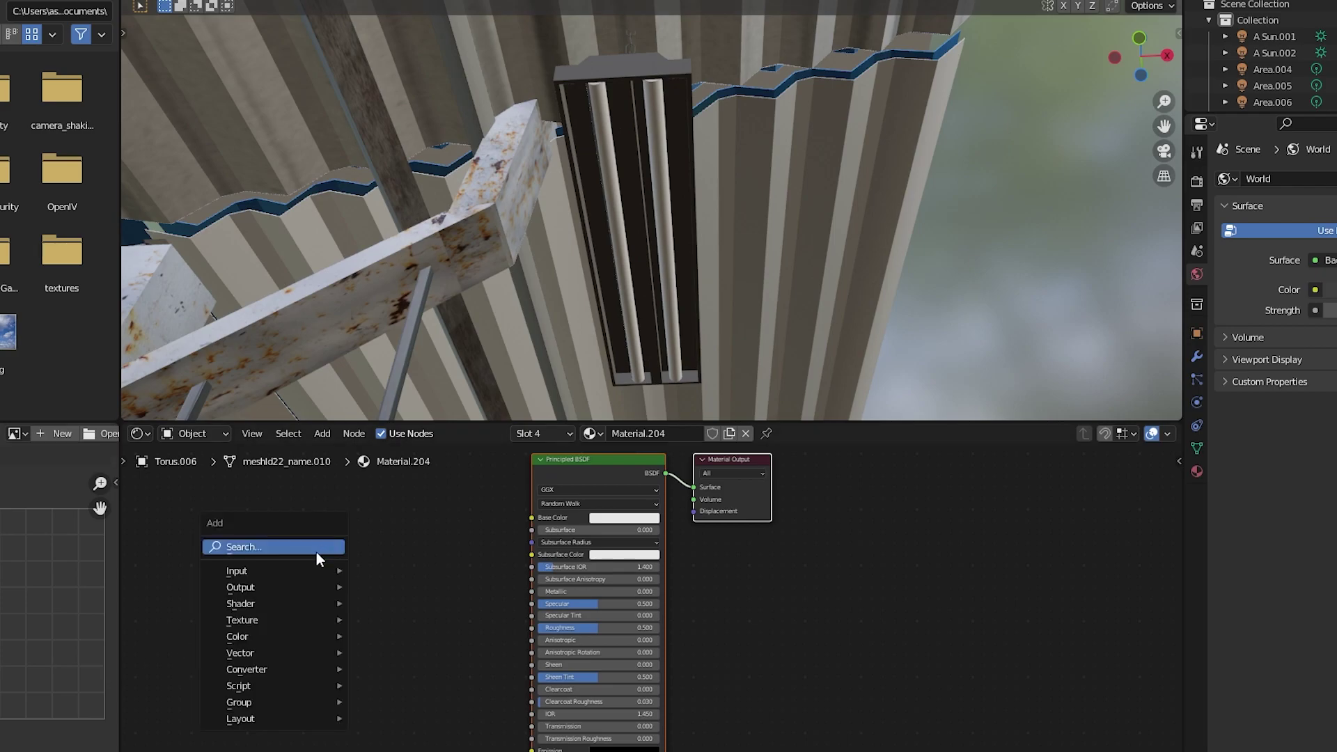
pyautogui.click(316, 553)
pyautogui.write('light')
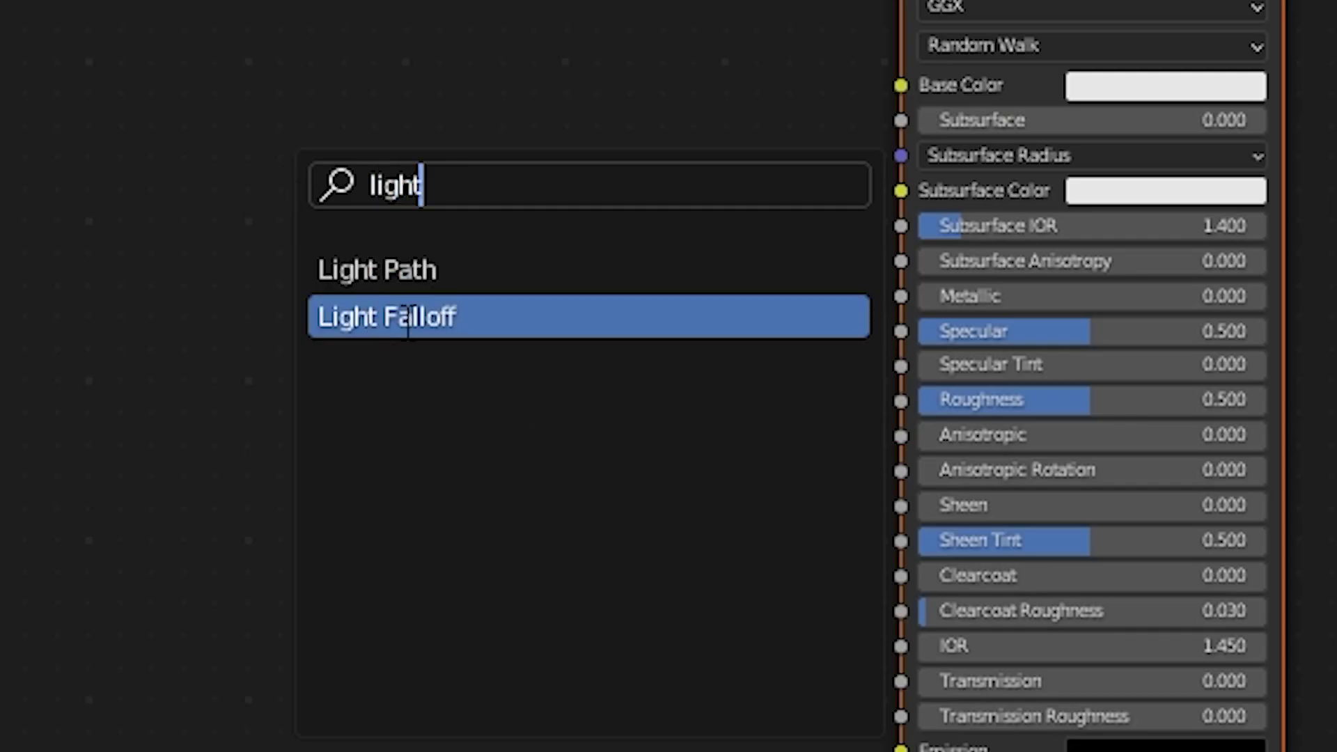
pyautogui.click(408, 317)
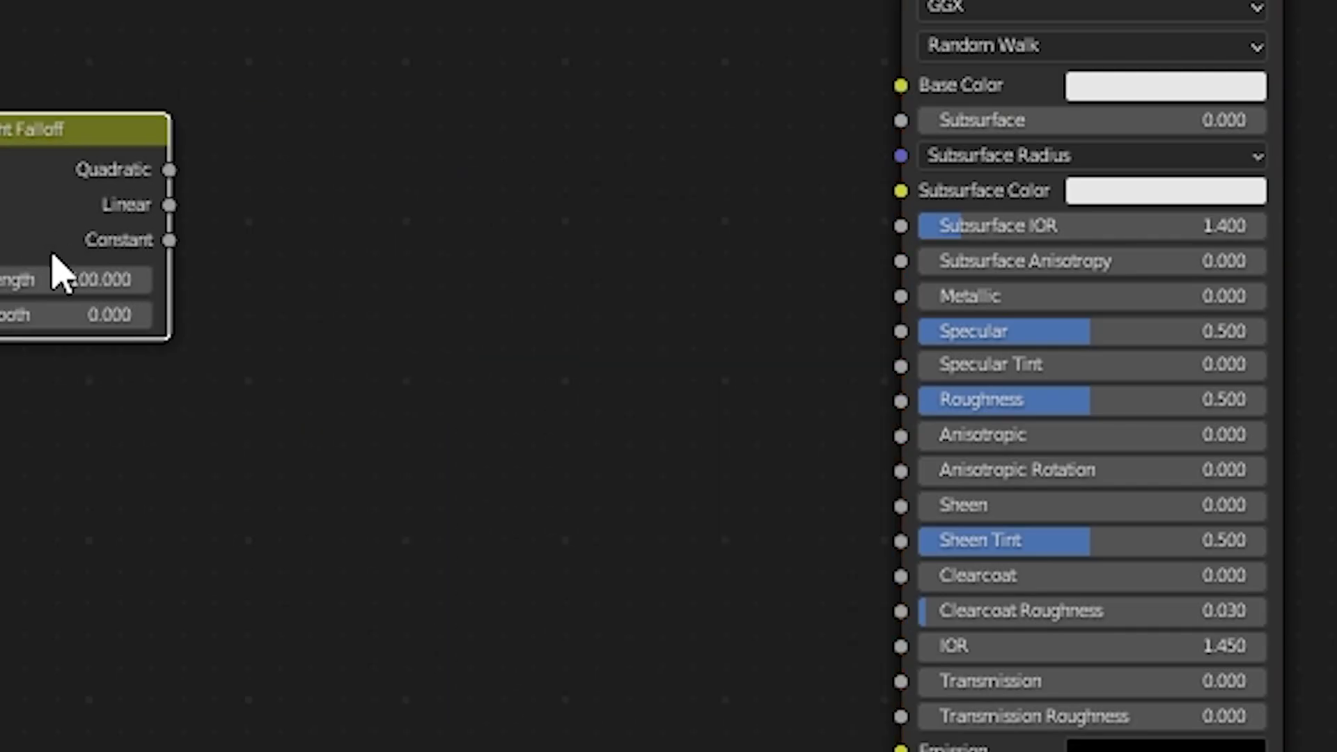
pyautogui.moveTo(871, 724); pyautogui.dragTo(902, 749)
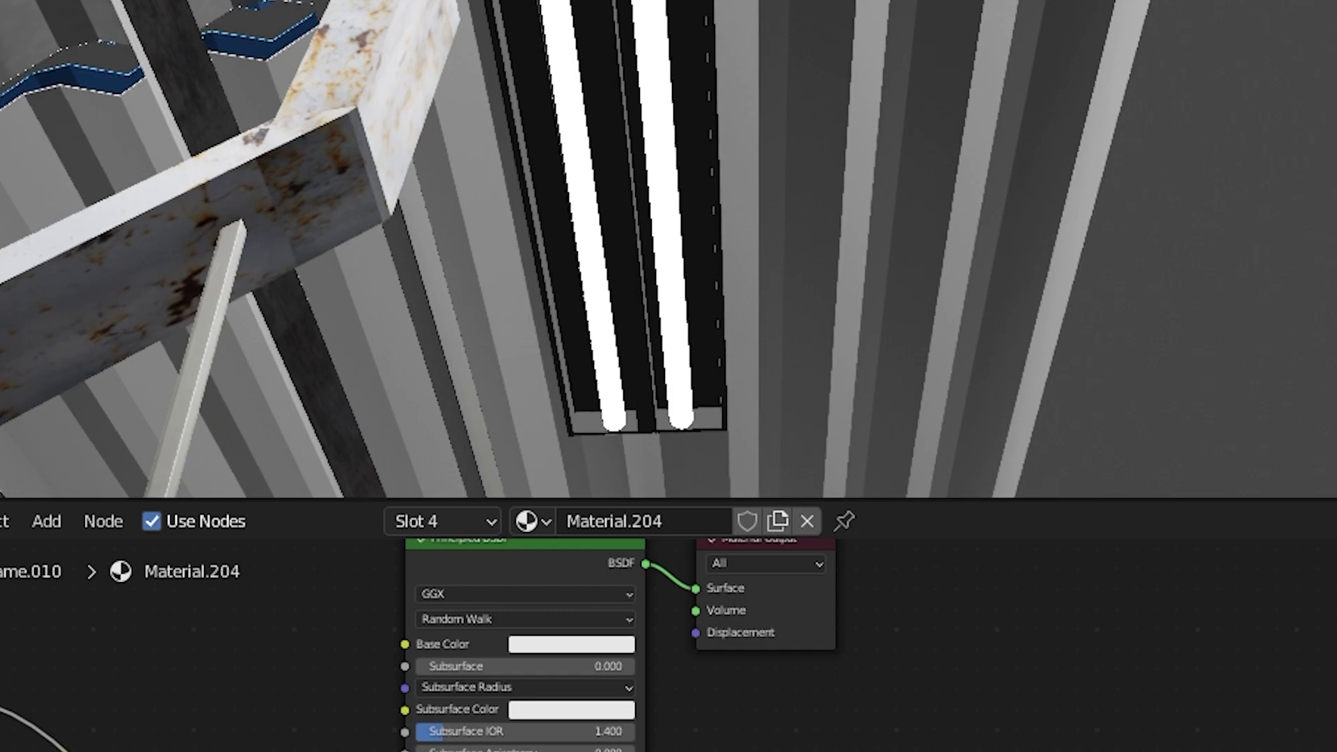
# - Enable Bloom in the Eevee render settings so the fluorescent tubes glow, and expand the Bloom settings
pyautogui.moveTo(974, 661); pyautogui.dragTo(961, 493, button='middle')
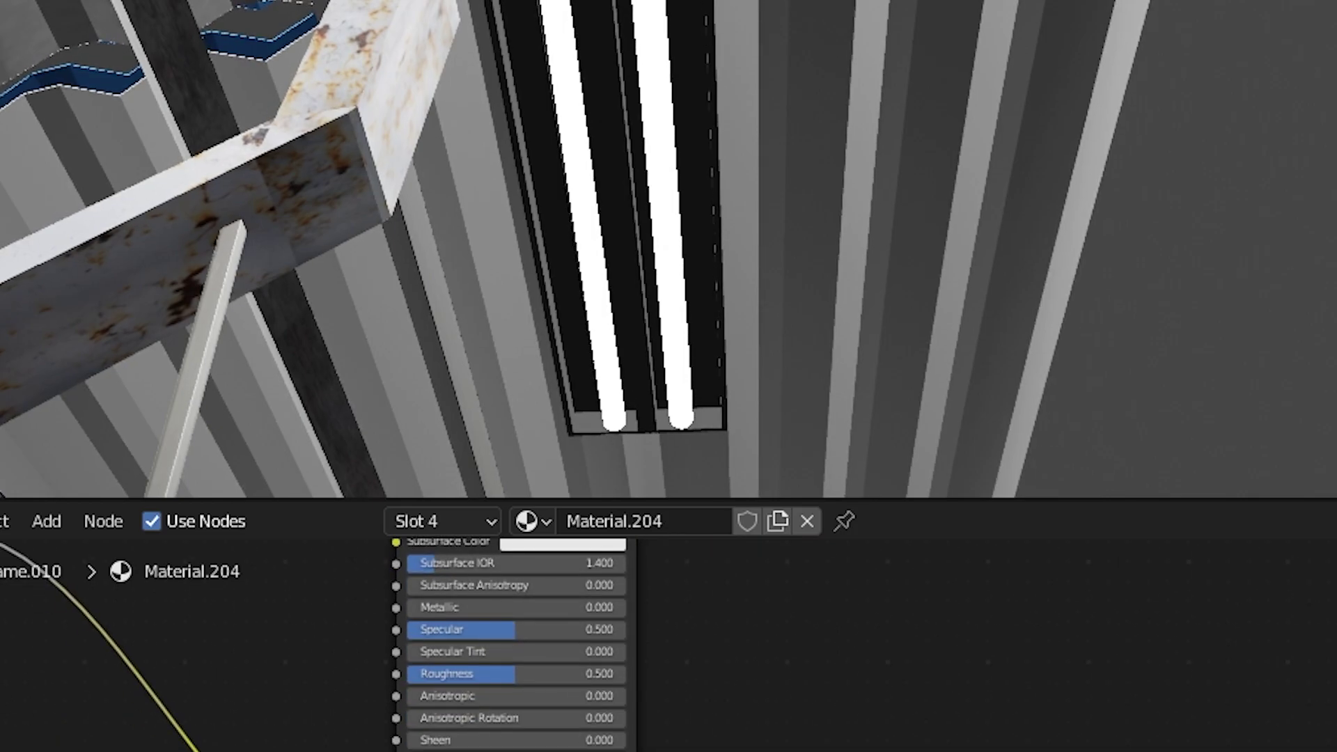
pyautogui.moveTo(744, 144); pyautogui.dragTo(513, 281, button='middle')
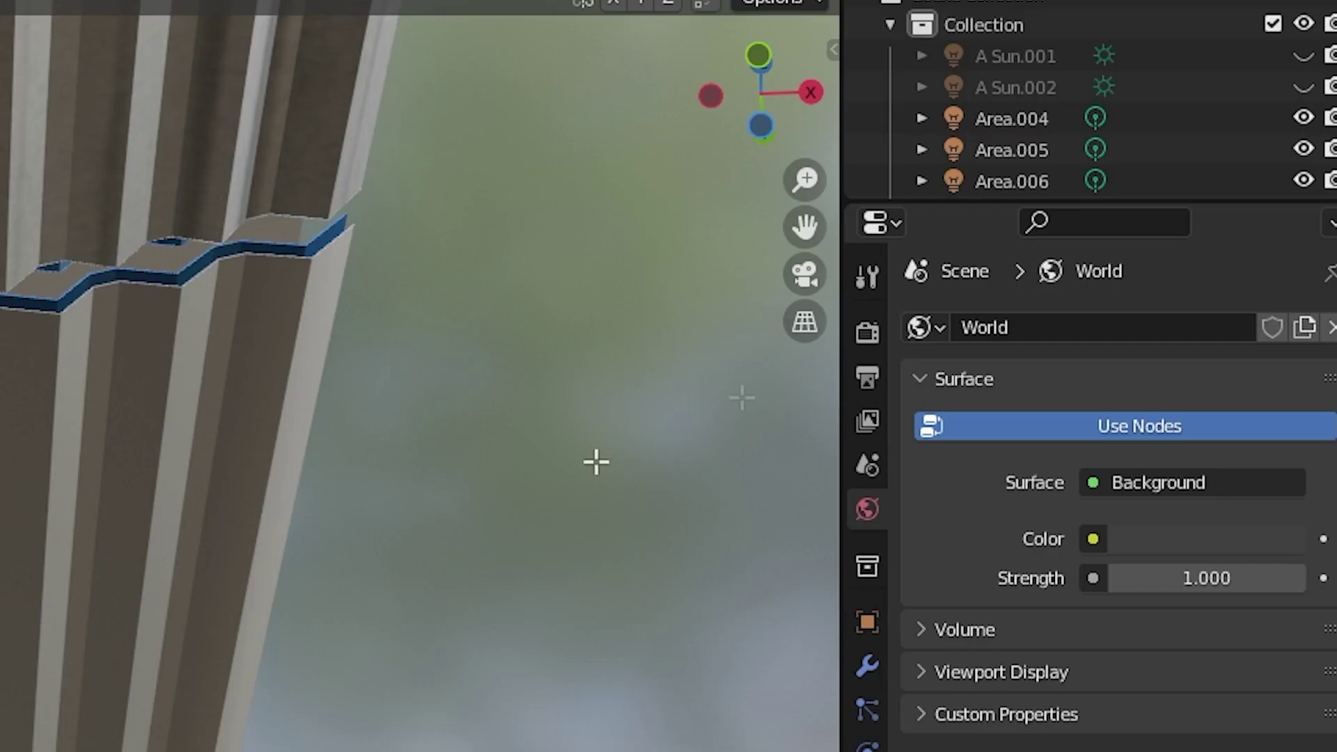
pyautogui.click(867, 332)
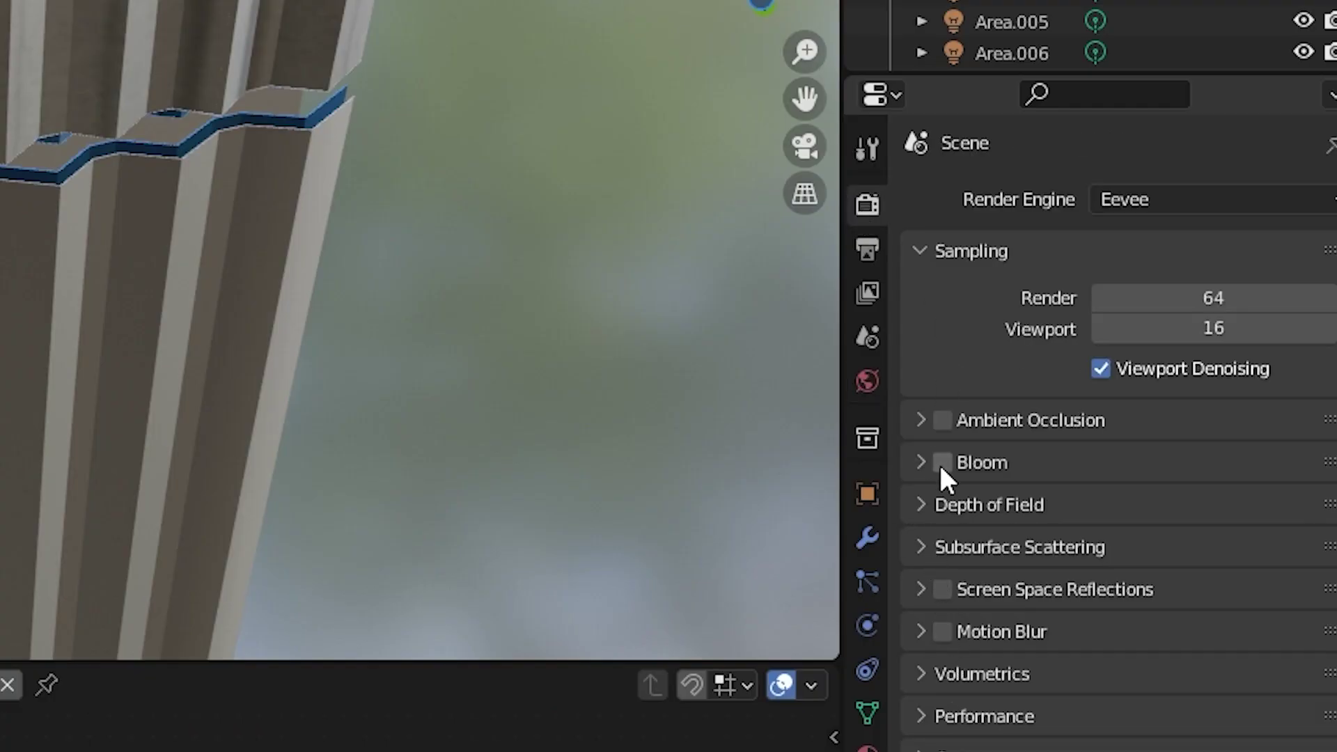
pyautogui.click(942, 462)
pyautogui.click(920, 459)
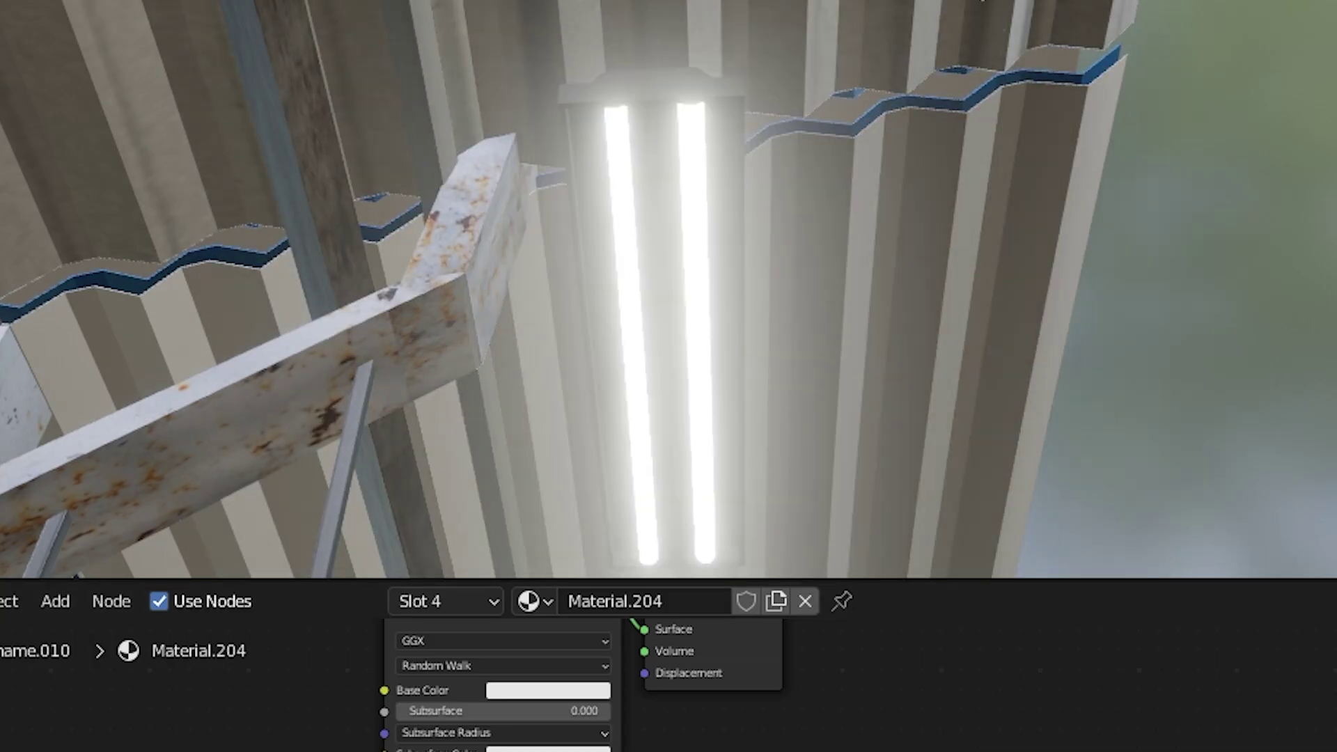
pyautogui.moveTo(871, 230); pyautogui.dragTo(695, 221, button='middle')
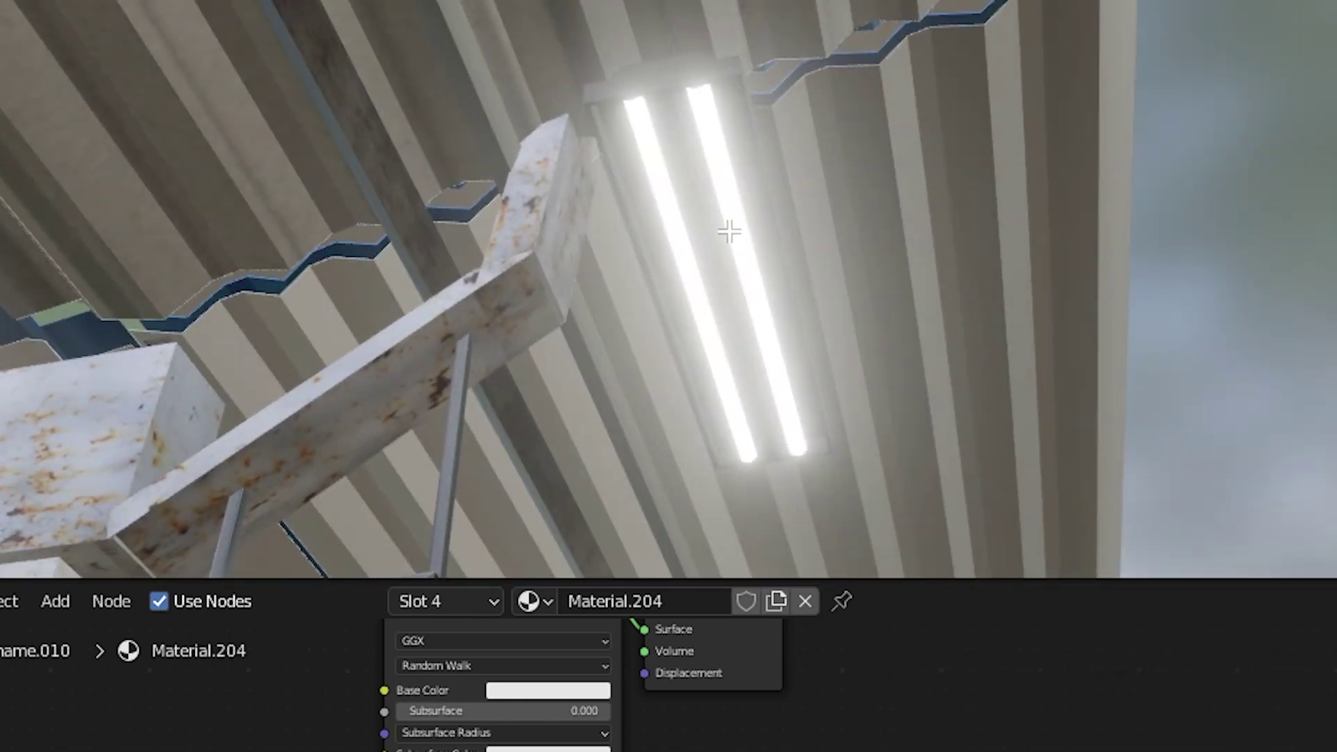
# - Adjust the cylinder's rotation about X and stretch it along Y by about 6.5 times as an overhead railway wire
pyautogui.doubleClick(87, 616)
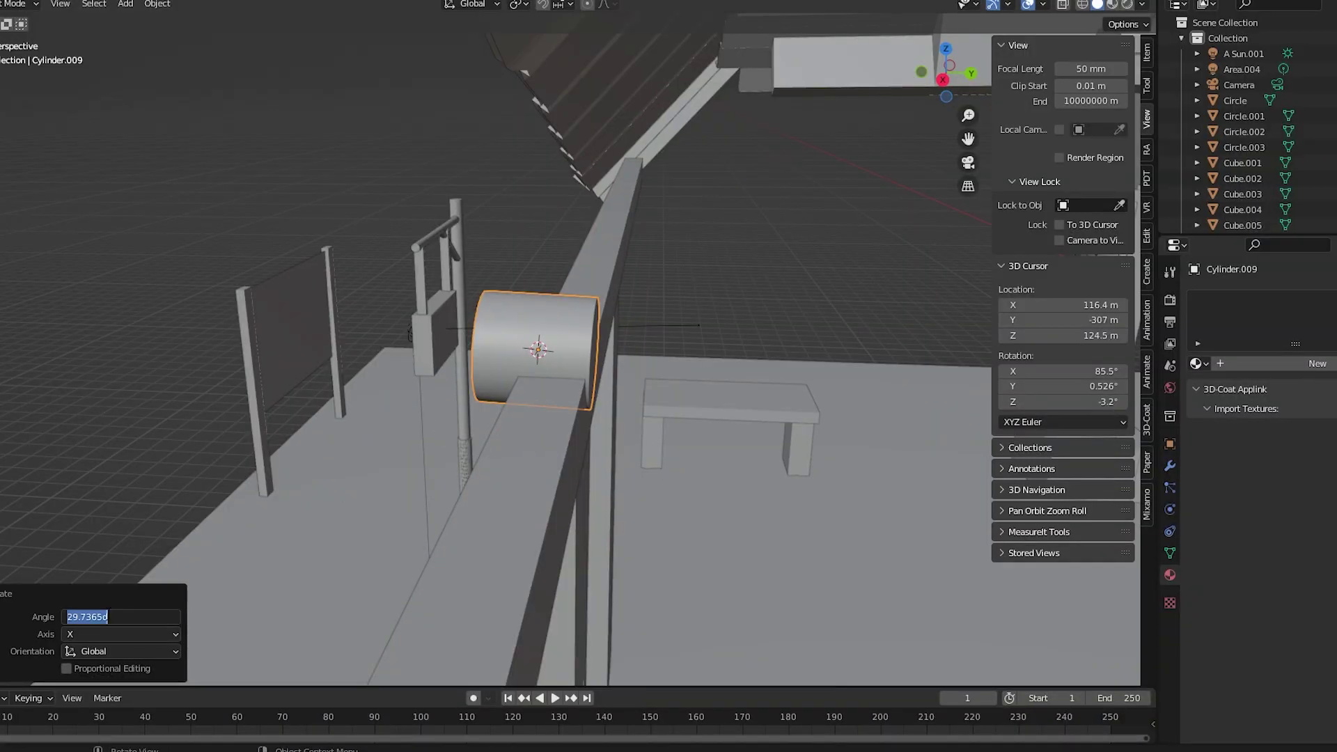
pyautogui.click(569, 361)
pyautogui.moveTo(570, 361); pyautogui.dragTo(879, 343, button='middle')
pyautogui.scroll(-5, 488, 376)
pyautogui.press('s')
pyautogui.press('y')
pyautogui.click(494, 353)
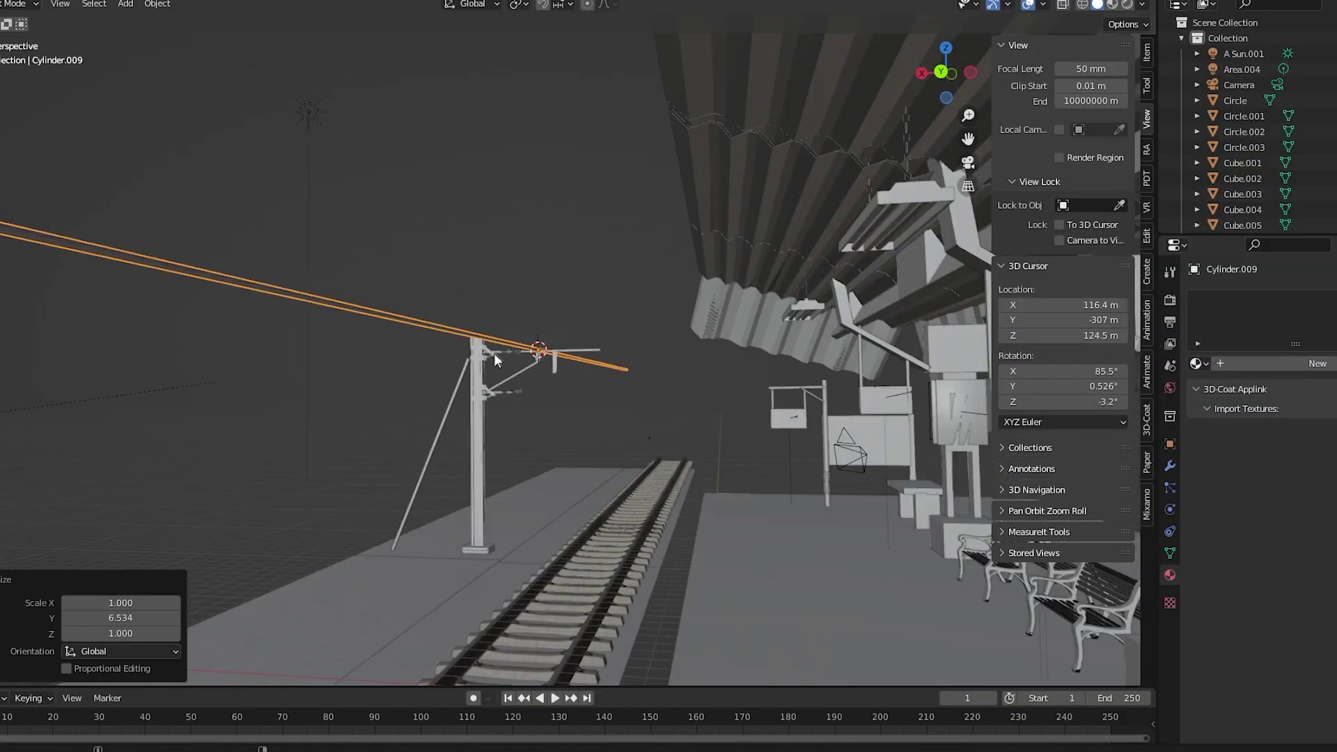
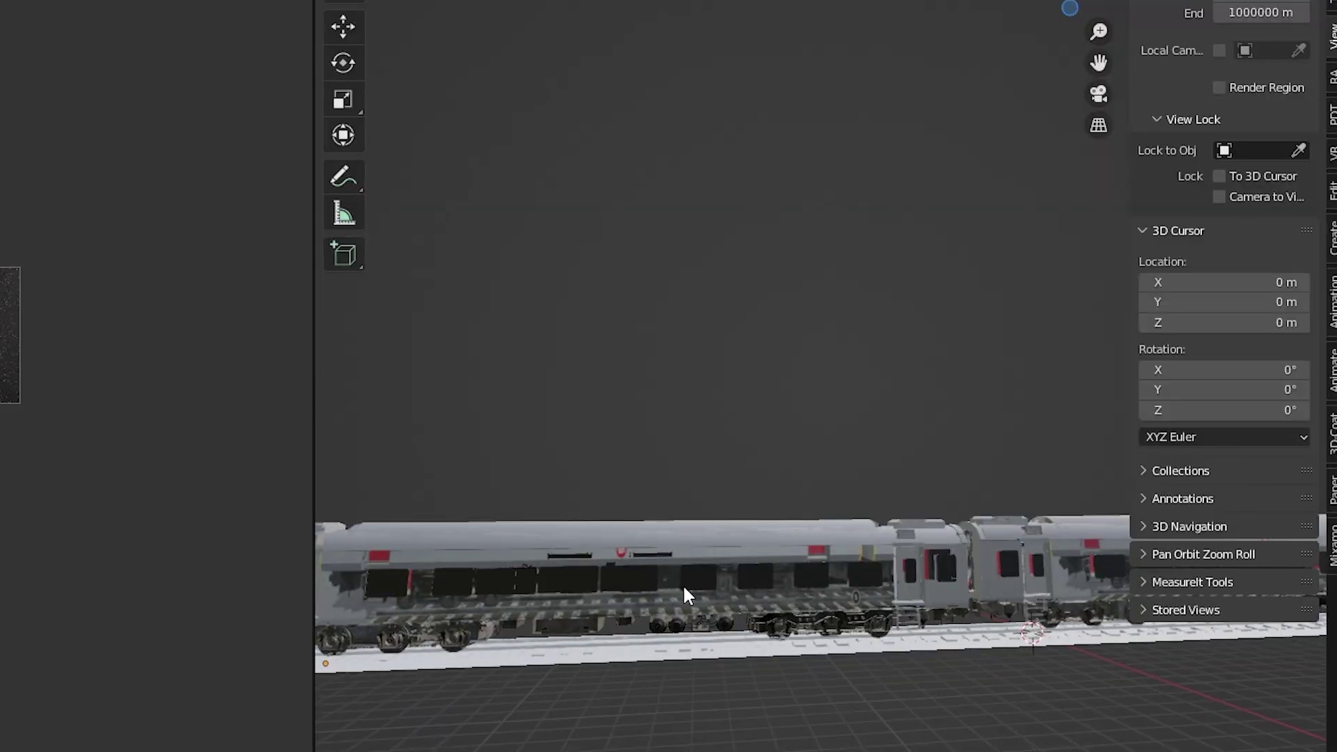
# - Select the front red coach of the two-coach train
pyautogui.moveTo(683, 583); pyautogui.dragTo(762, 557, button='middle')
pyautogui.scroll(-8, 601, 564)
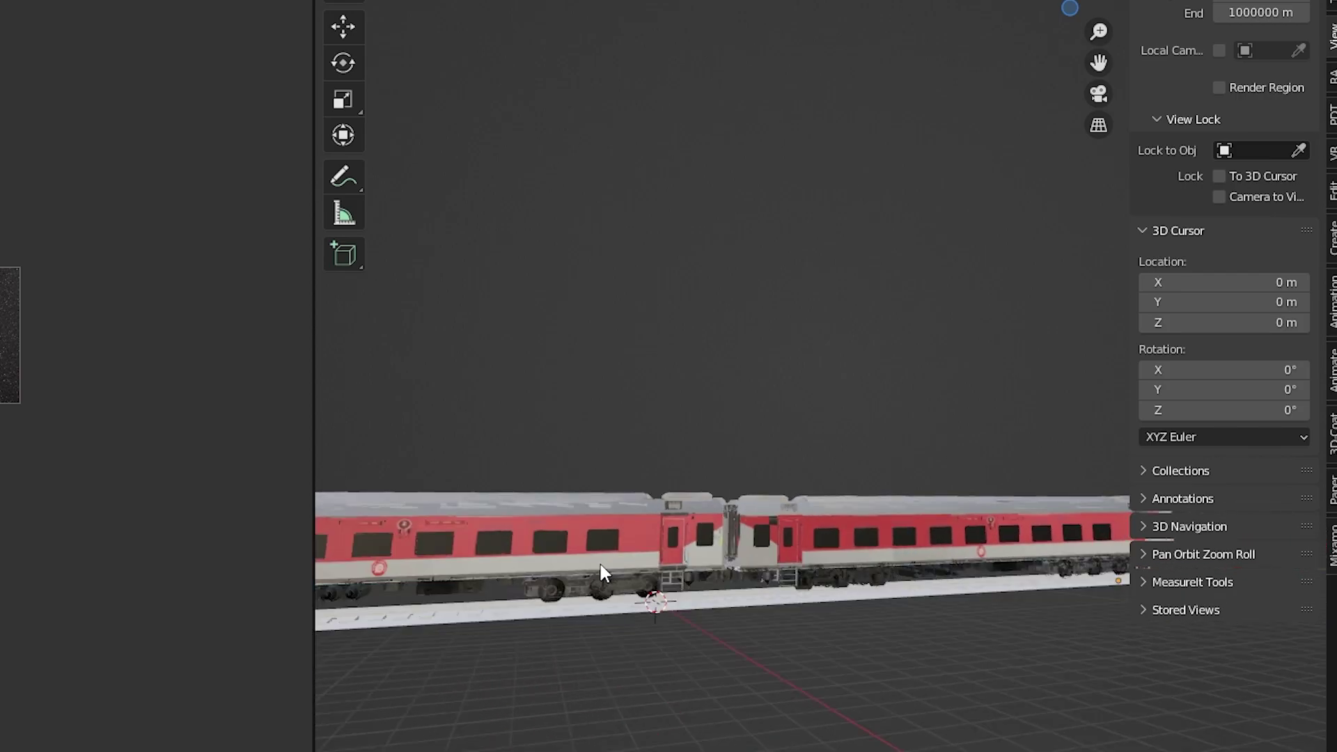
pyautogui.scroll(4, 634, 559)
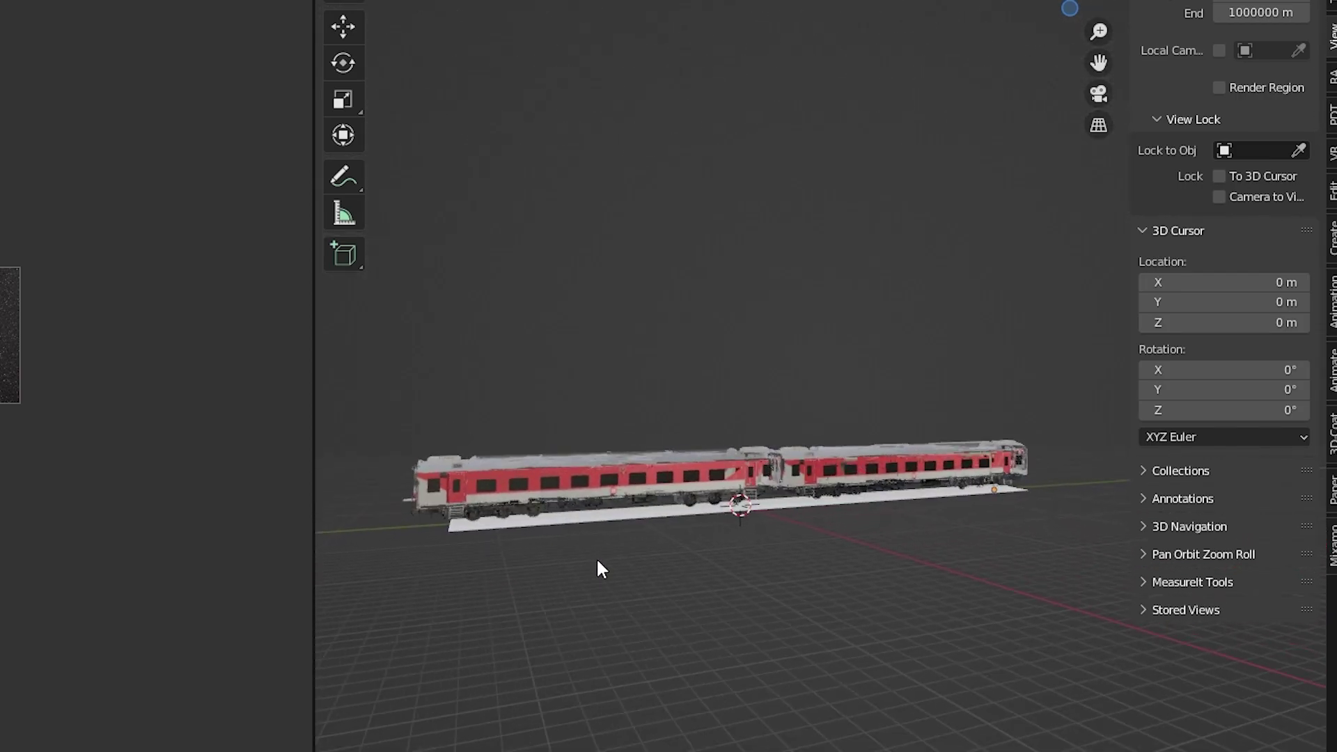
pyautogui.moveTo(593, 514); pyautogui.dragTo(507, 502, button='middle')
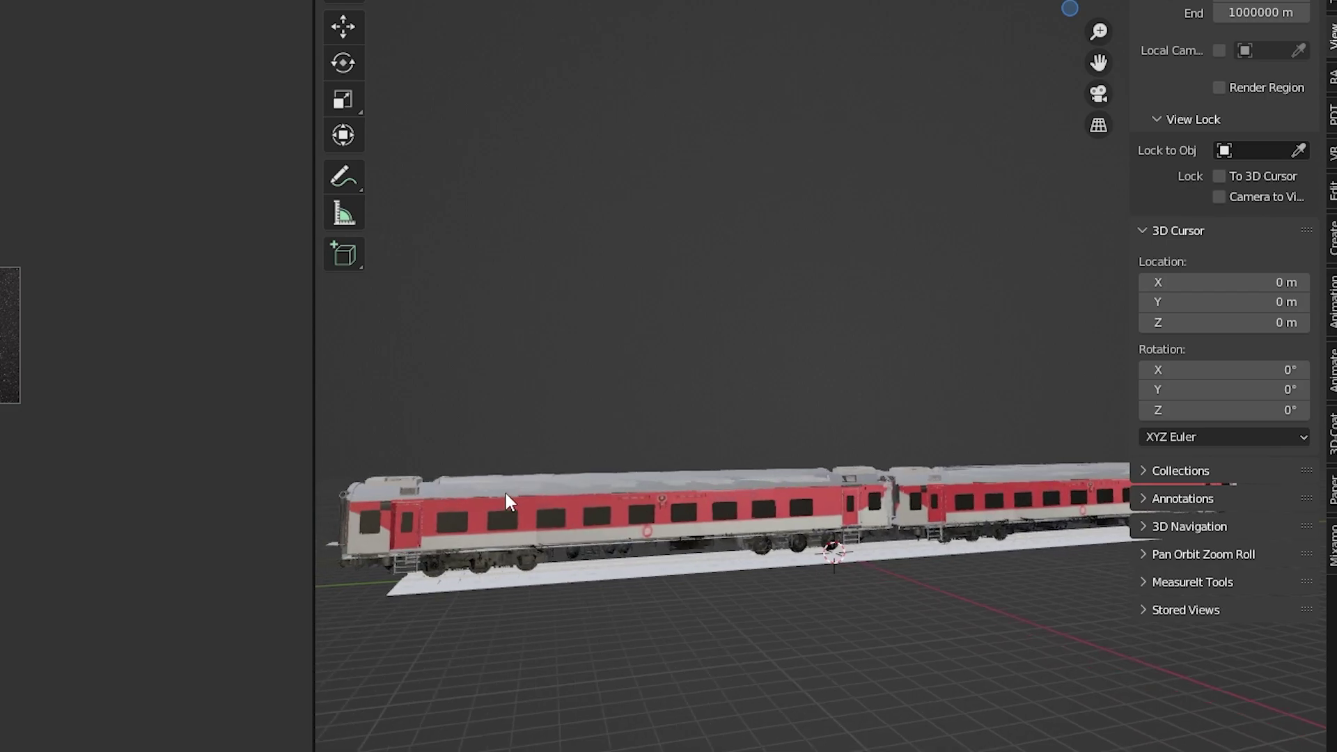
pyautogui.click(568, 489)
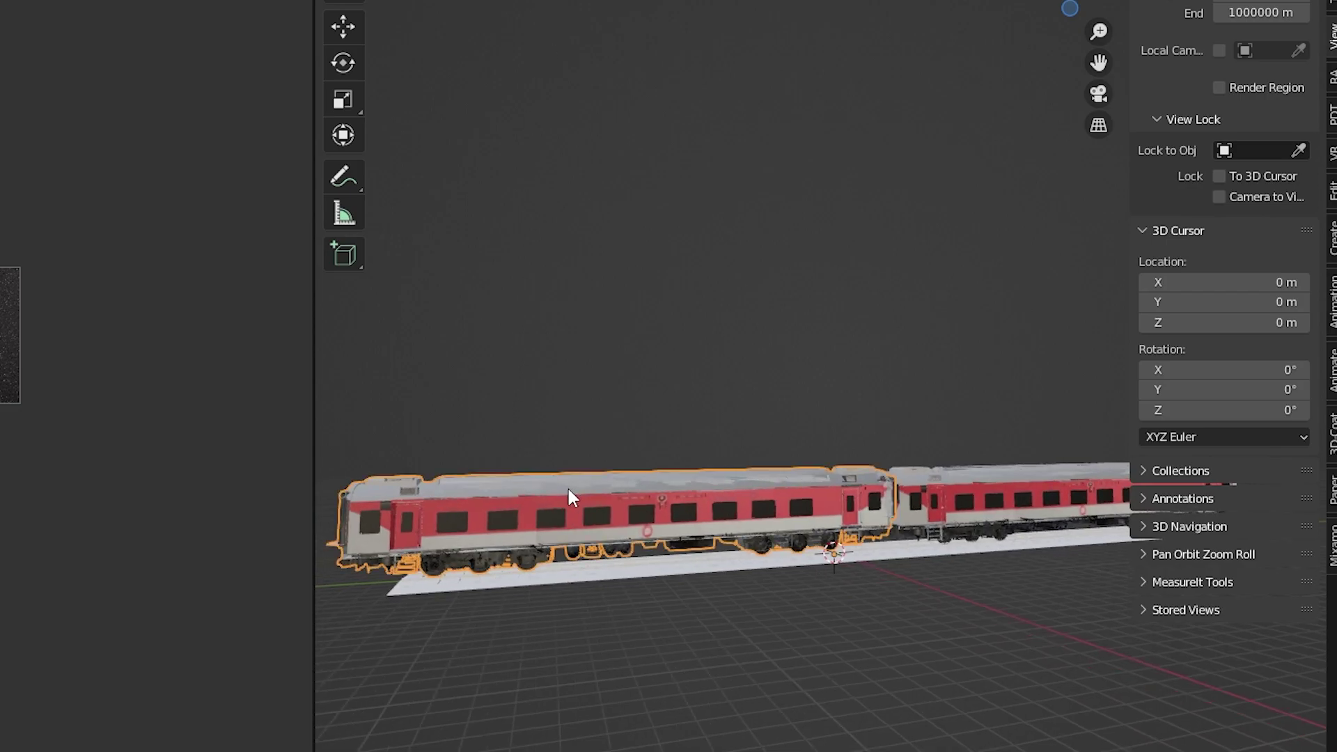
pyautogui.click(460, 524)
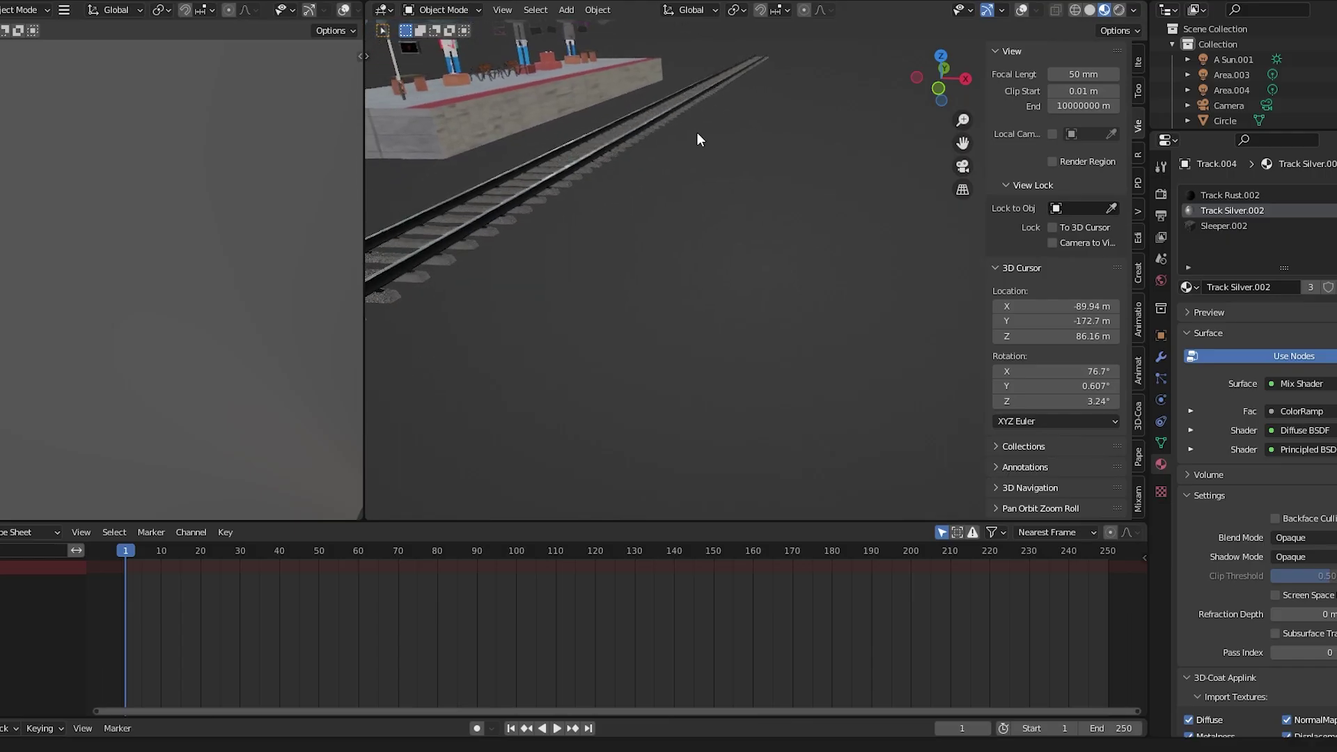
# - Switch to Sketchfab in the browser and examine the Train Track model from another angle
pyautogui.scroll(-4, 708, 158)
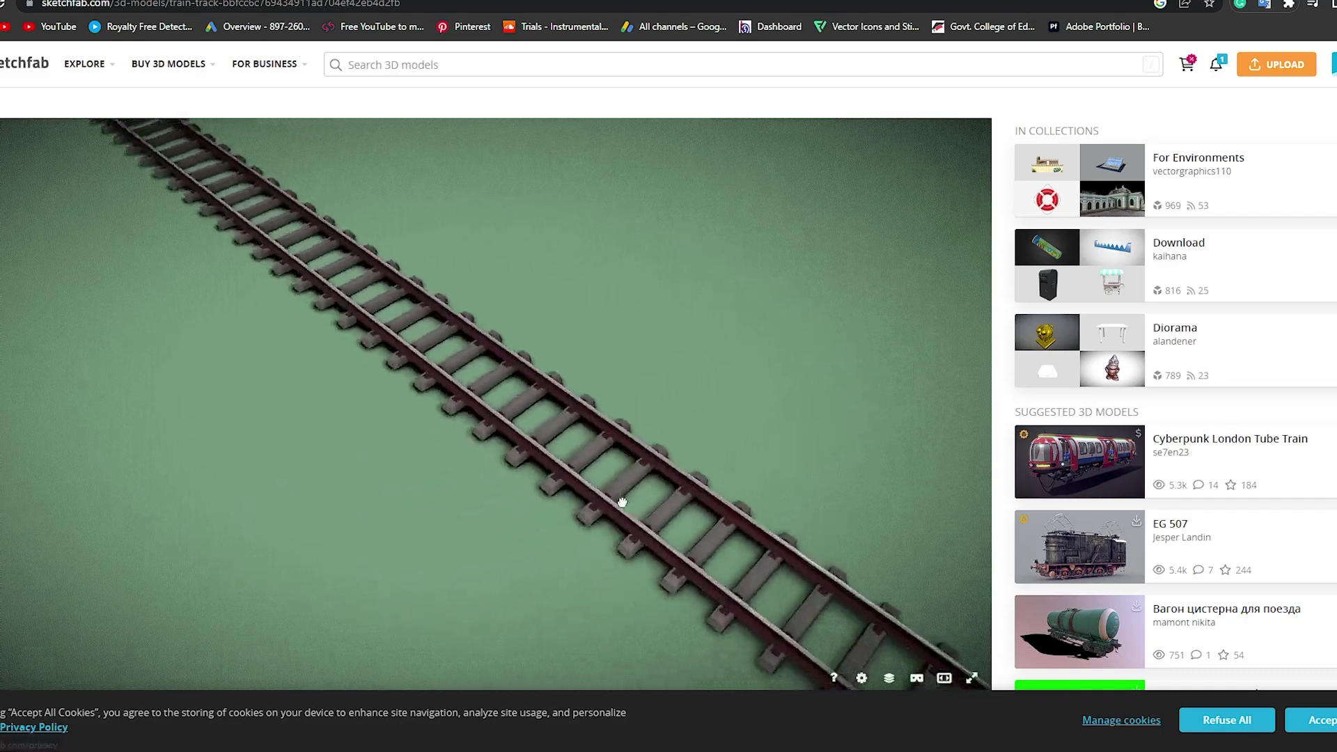
pyautogui.scroll(4, 482, 347)
pyautogui.moveTo(482, 347); pyautogui.dragTo(463, 486)
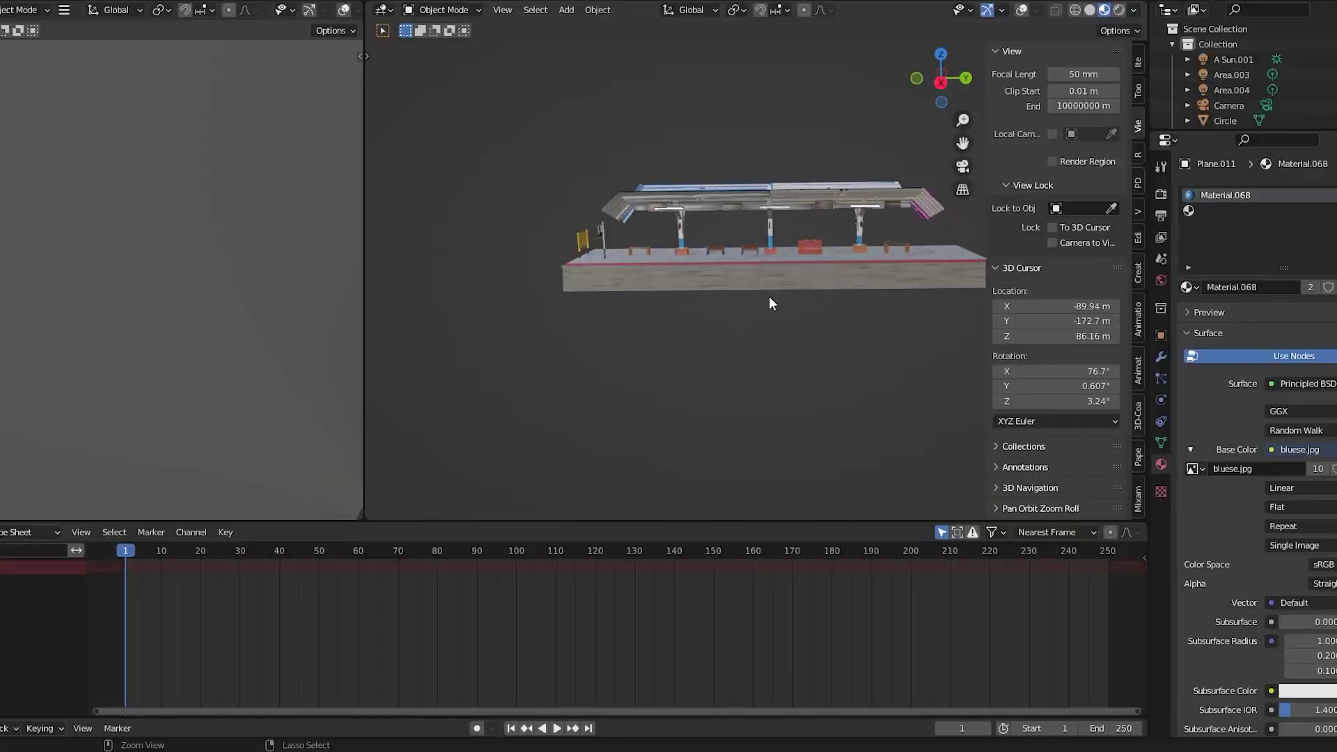
# - Switch to Blender, paste the railway track into the station scene and add a mesh plane for the ground
pyautogui.hotkey('ctrl', 'v')
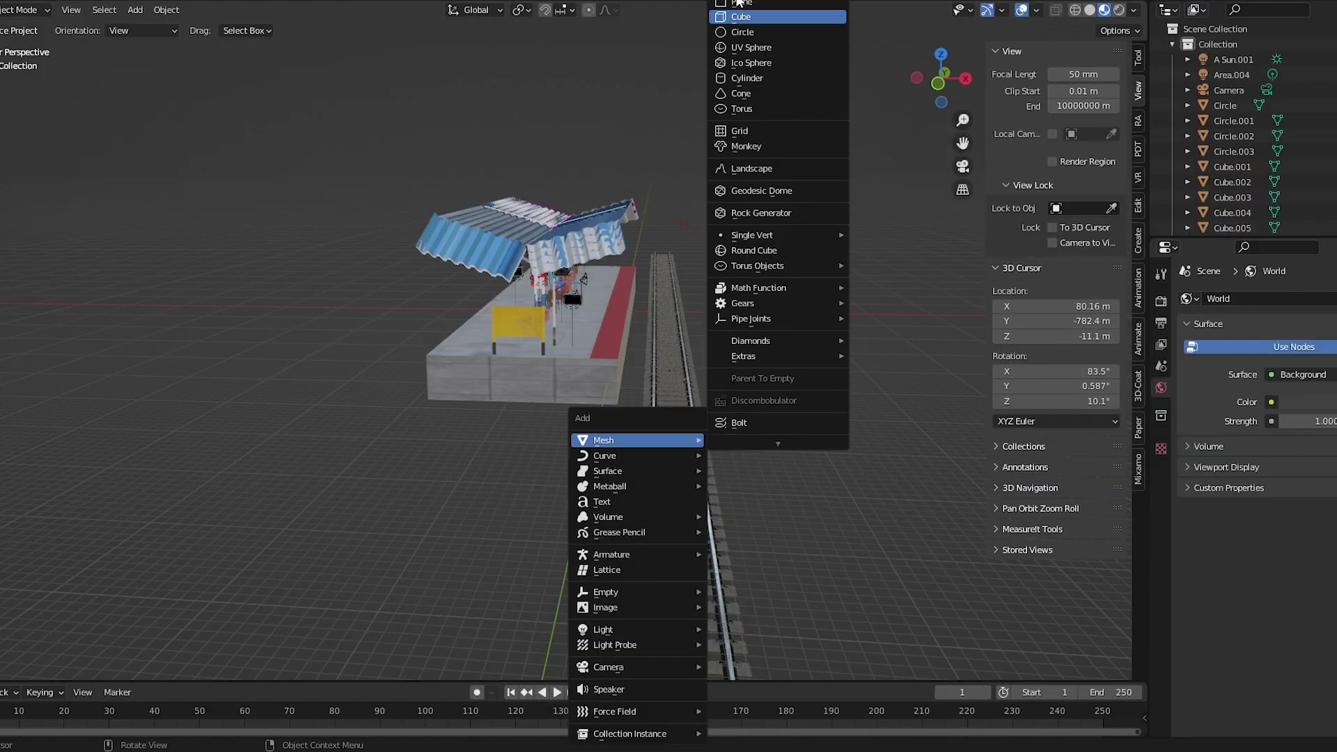
pyautogui.click(738, 4)
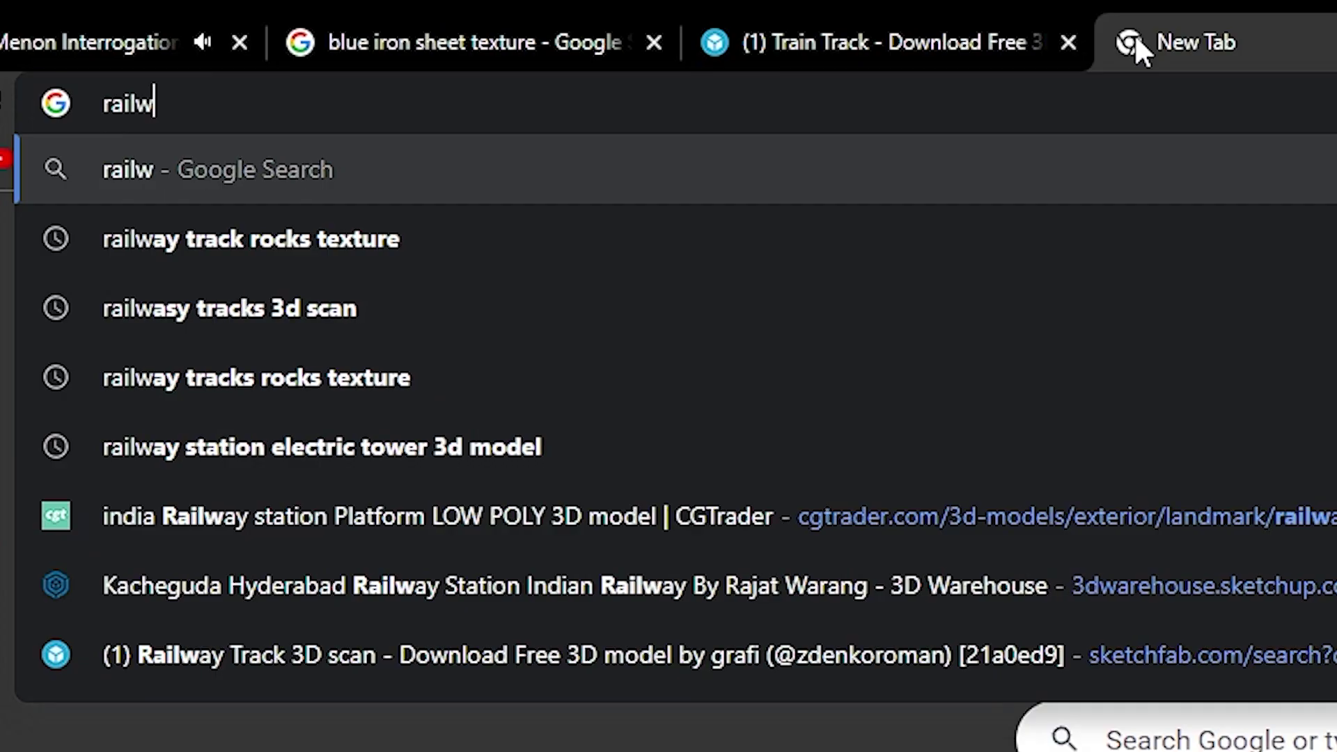
# - Search Google Images in the browser for "railway stone rock texture" and browse the results
pyautogui.write('asy stone r')
pyautogui.write('ocks')
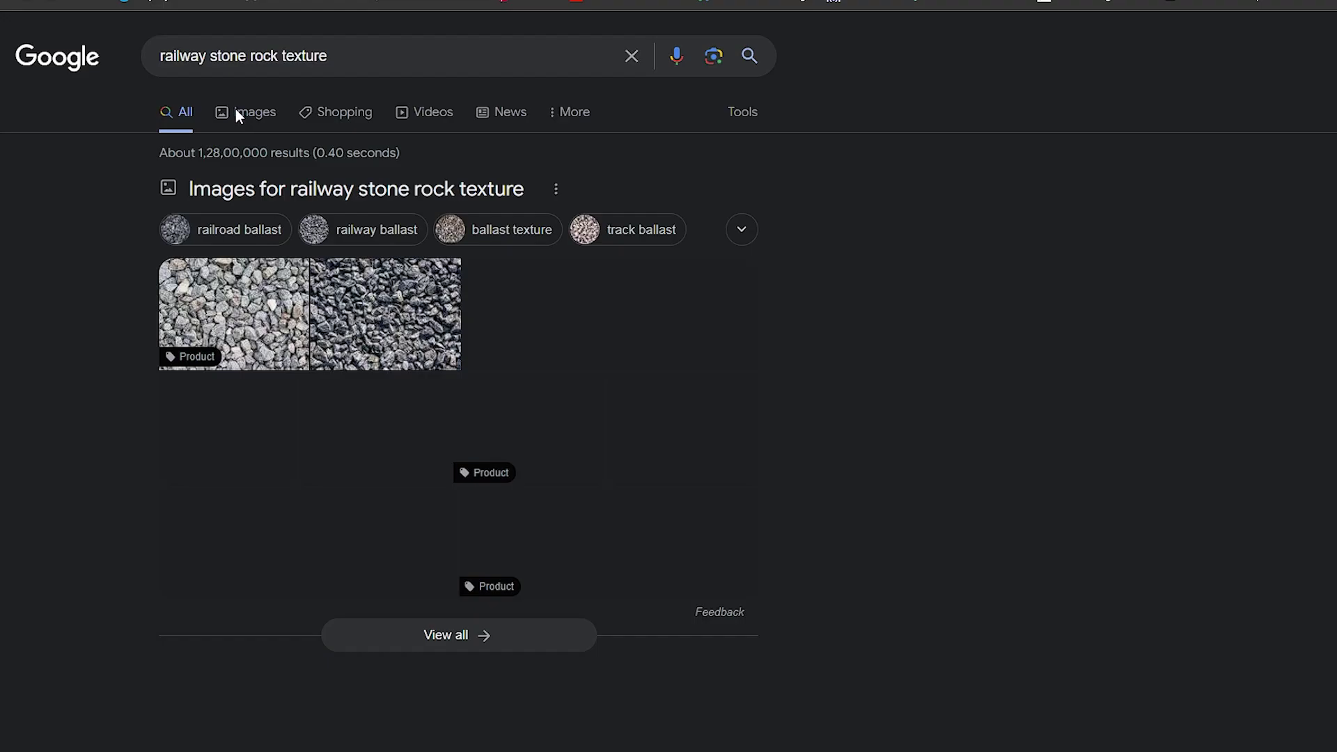
pyautogui.click(236, 110)
pyautogui.scroll(-5, 635, 382)
pyautogui.scroll(-10, 635, 382)
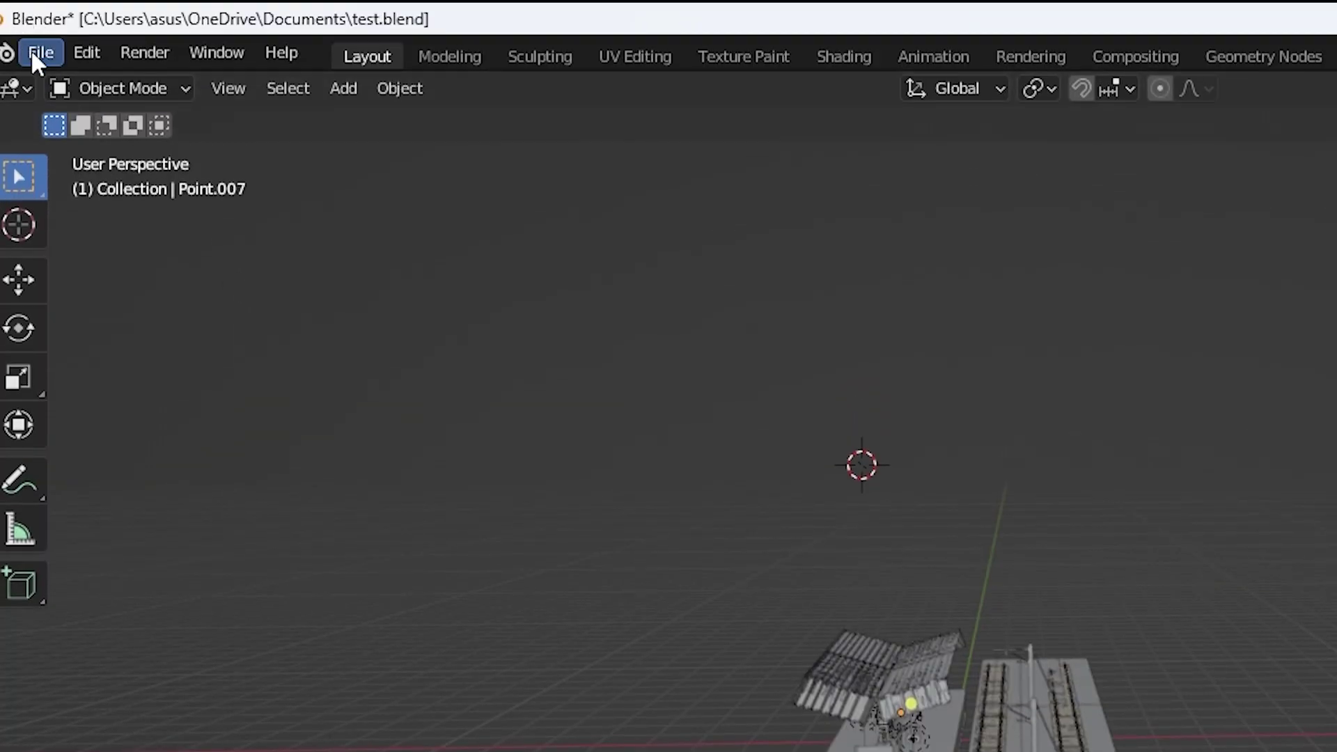
# - Bring the train model into the station scene in Blender and scale the locomotive up by about 1.165 on the track
pyautogui.click(43, 50)
pyautogui.moveTo(209, 369)
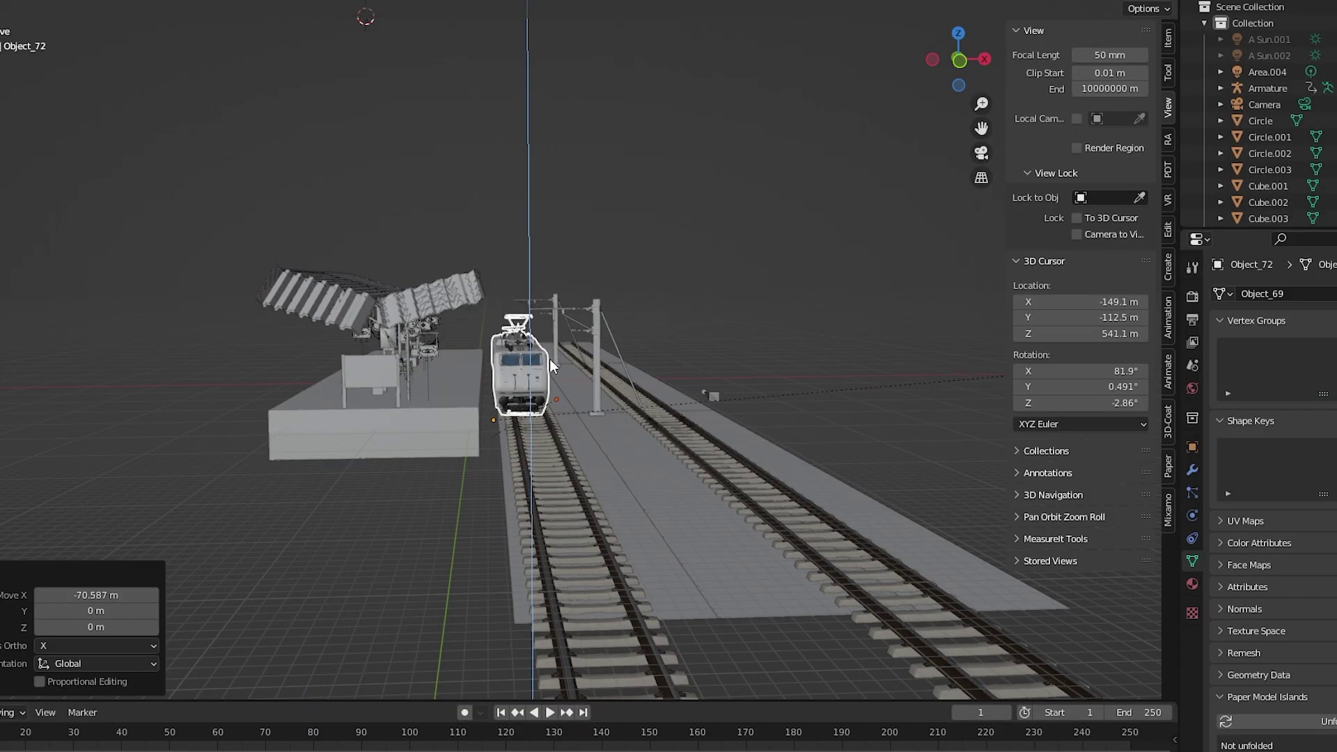
pyautogui.scroll(8, 547, 366)
pyautogui.scroll(-5, 544, 341)
pyautogui.press('s')
pyautogui.click(386, 356)
pyautogui.moveTo(544, 341); pyautogui.dragTo(419, 315, button='middle')
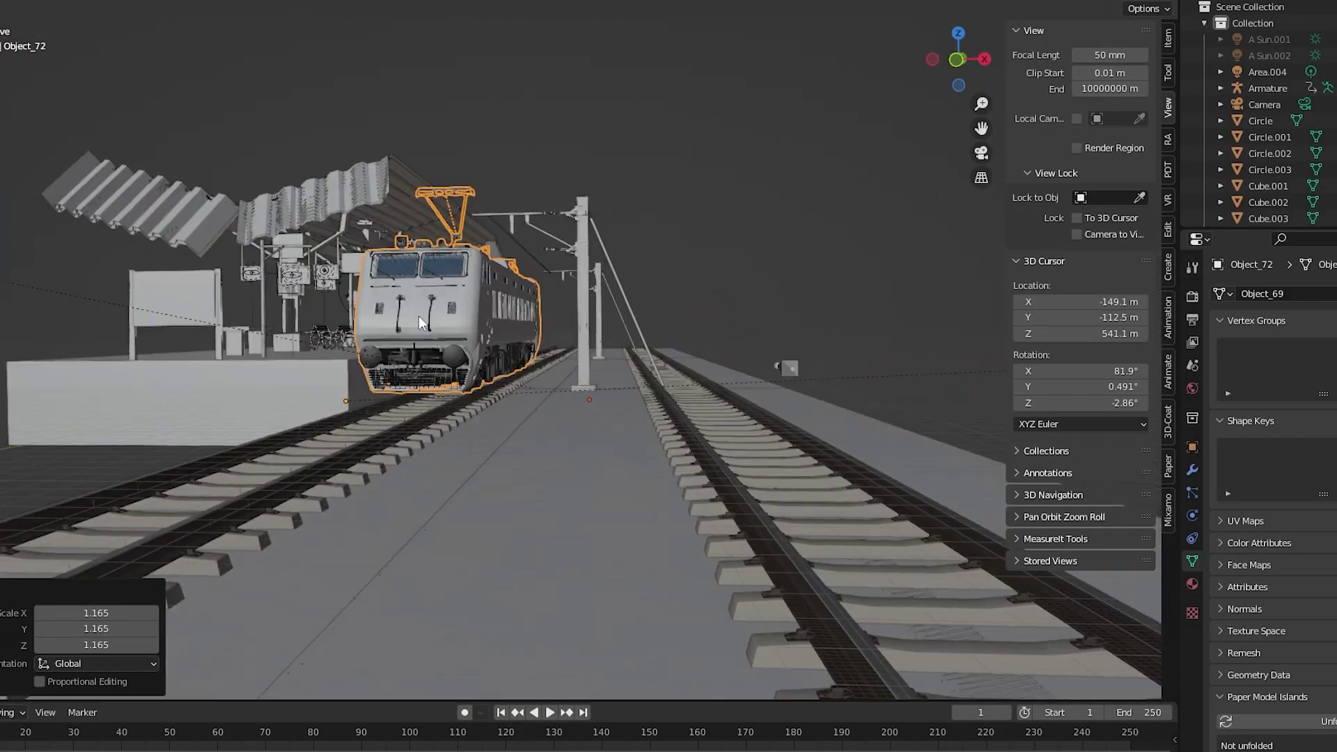
# - Fine-tune the locomotive's scale from the side to suit the platform and overhead masts
pyautogui.scroll(-5, 419, 315)
pyautogui.moveTo(584, 307); pyautogui.dragTo(270, 315, button='middle')
pyautogui.press('s')
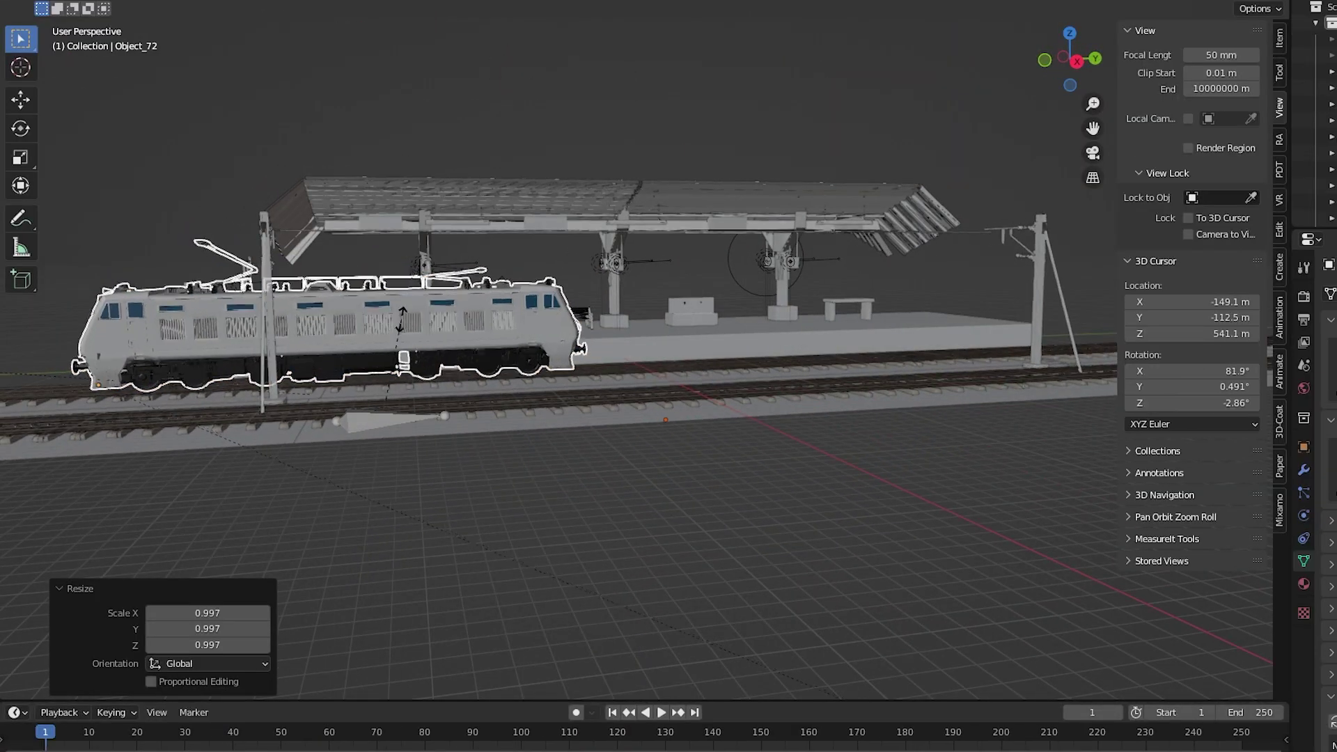
pyautogui.click(401, 320)
pyautogui.moveTo(401, 320); pyautogui.dragTo(431, 327, button='middle')
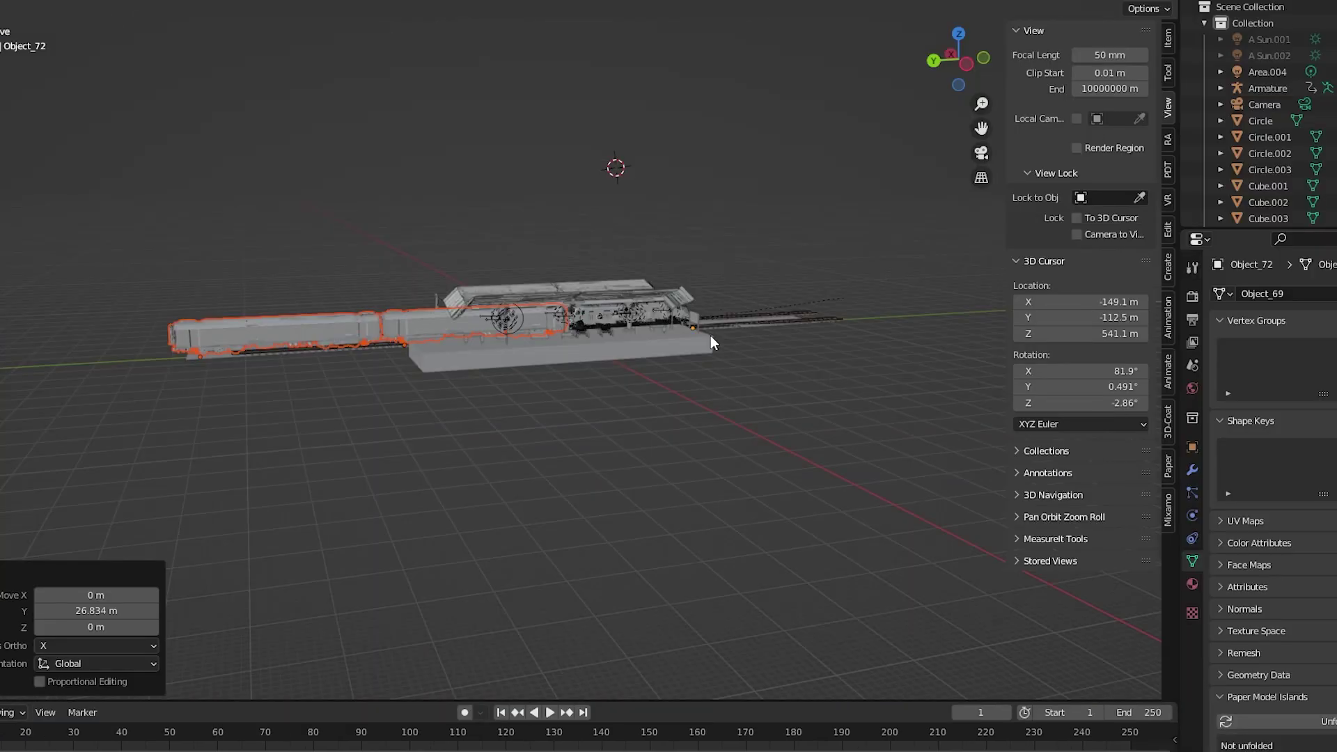
# - Duplicate the train coaches along the Y axis to lengthen the train behind the locomotive
pyautogui.moveTo(710, 336); pyautogui.dragTo(835, 362, button='middle')
pyautogui.hotkey('shift', 'd')
pyautogui.press('y')
pyautogui.click(367, 355)
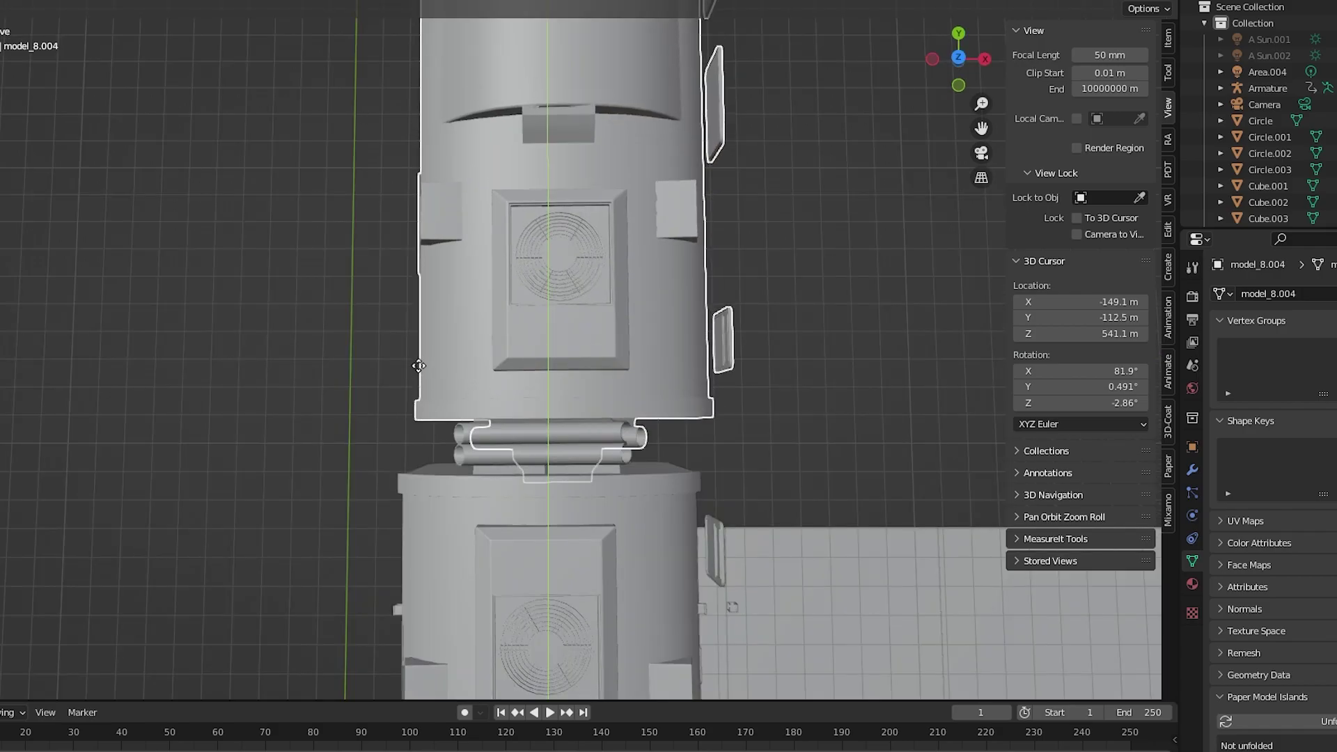
# - Move the duplicated coach about 1.28 m along Y and nudge it sideways to line up with the neighbouring coach's coupling
pyautogui.press('g')
pyautogui.press('y')
pyautogui.click(638, 555)
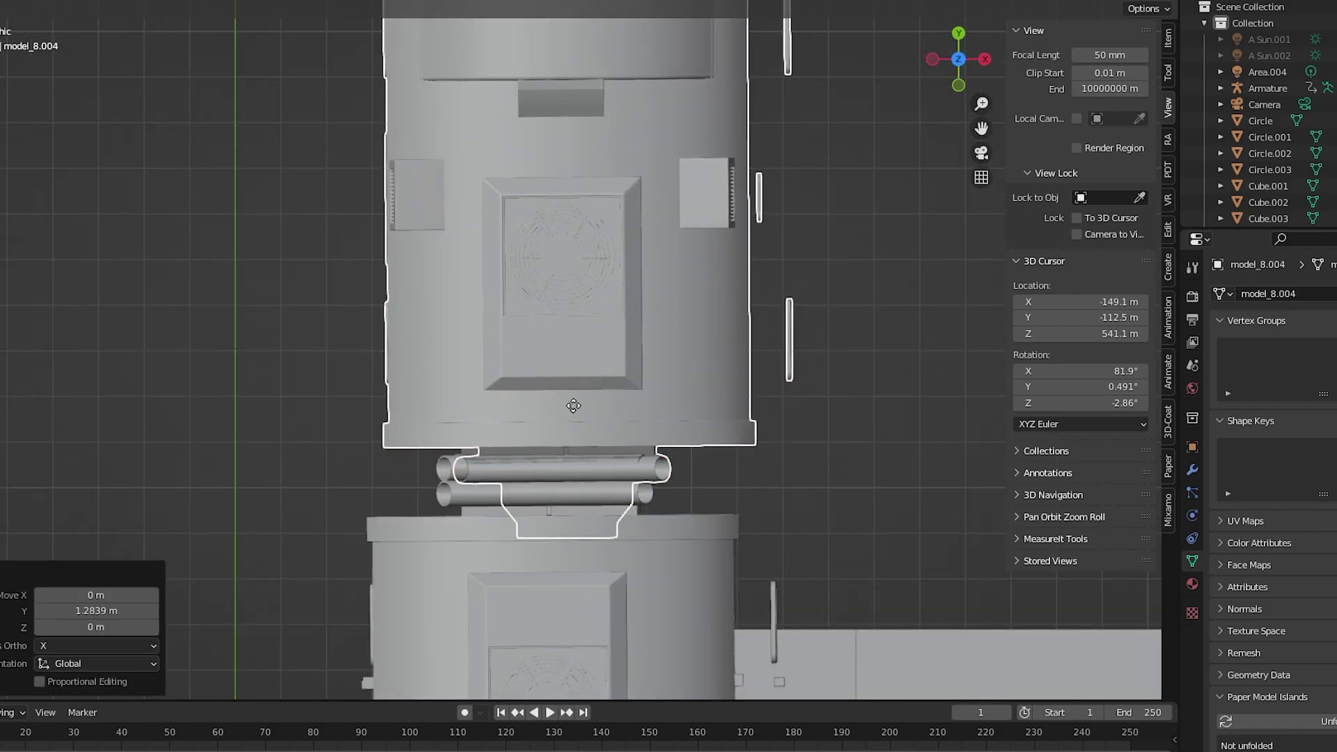
pyautogui.moveTo(573, 405); pyautogui.dragTo(562, 404)
pyautogui.click(562, 406)
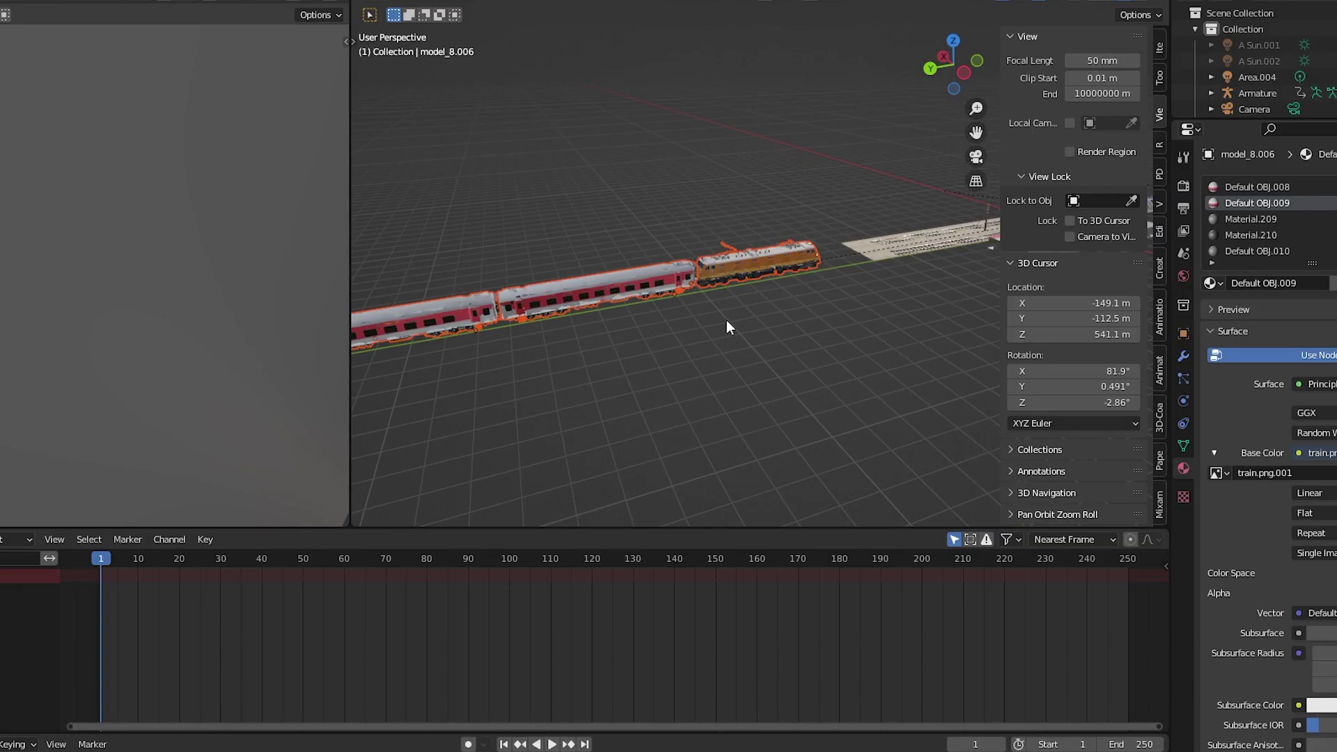
# - Insert a Location & Rotation keyframe for the whole train at frame 1
pyautogui.press('i')
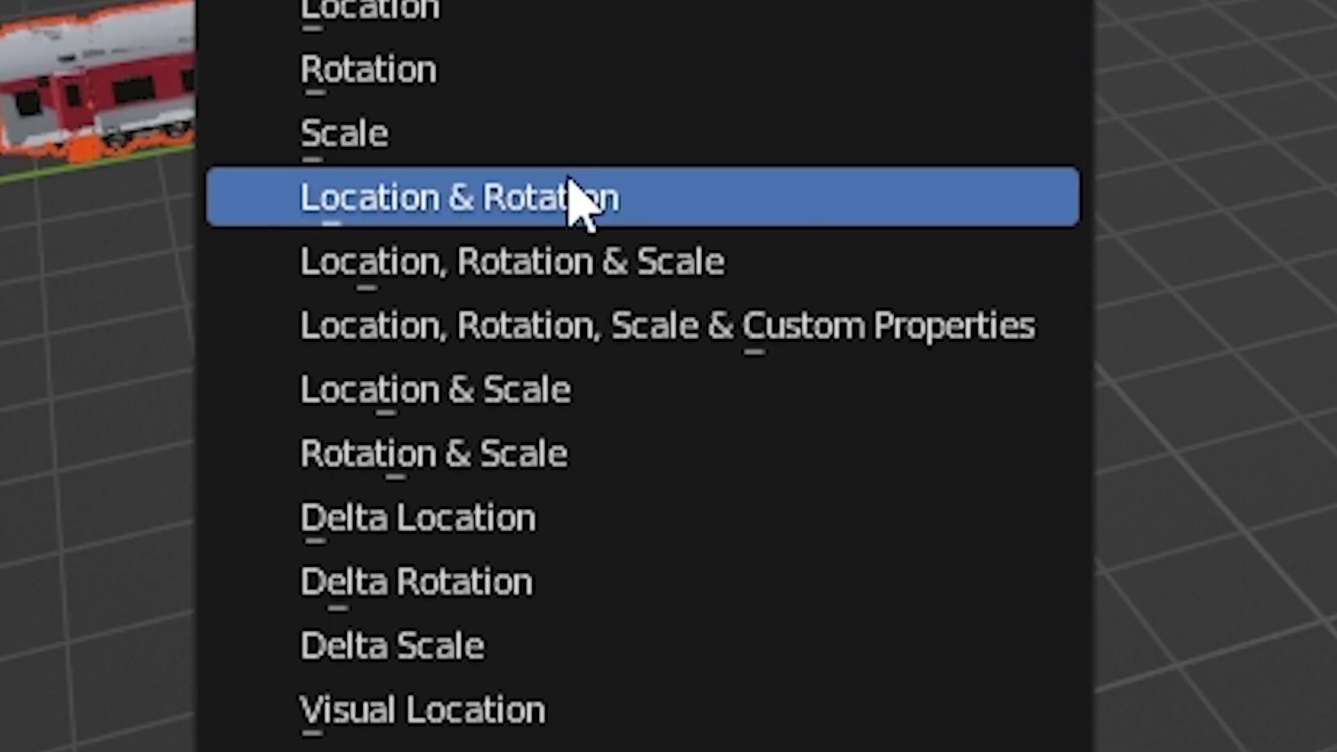
pyautogui.click(570, 182)
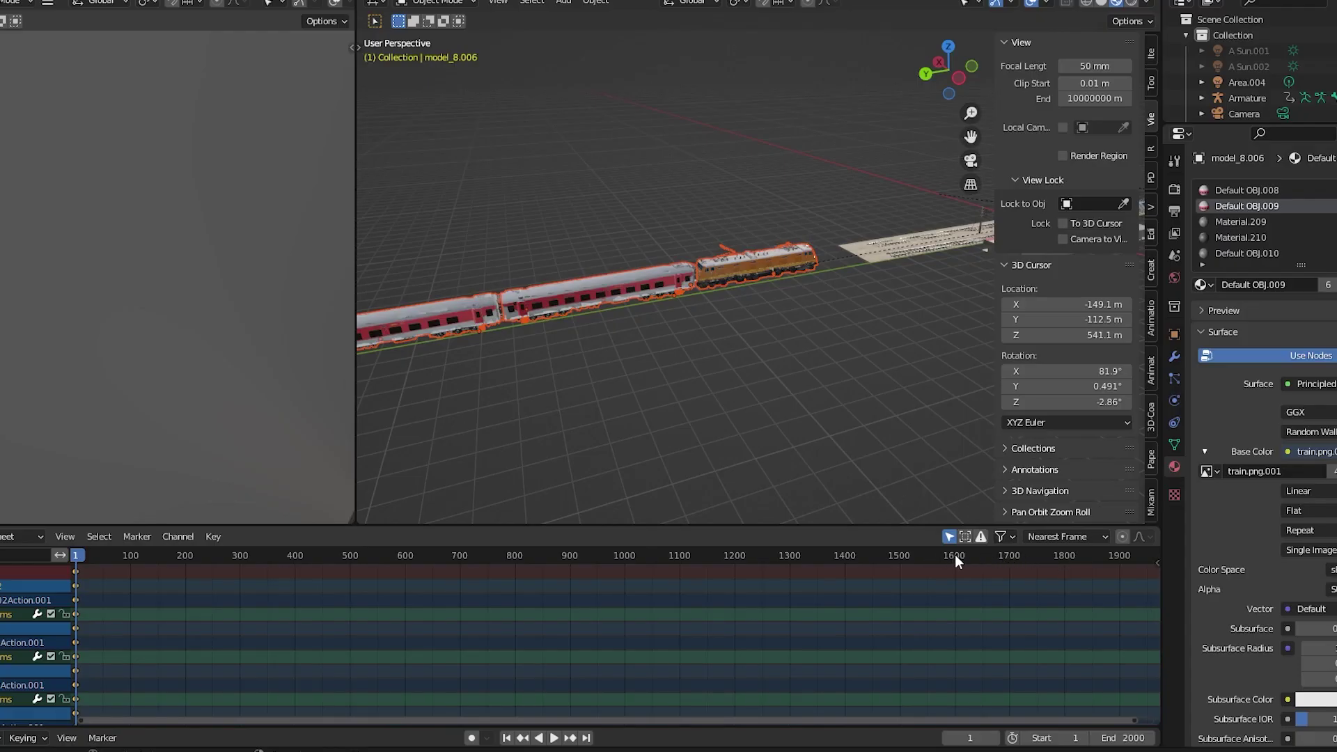
# - At frame 1601, move the train along Y through the station, insert a Location & Rotation keyframe and preview the motion
pyautogui.click(954, 555)
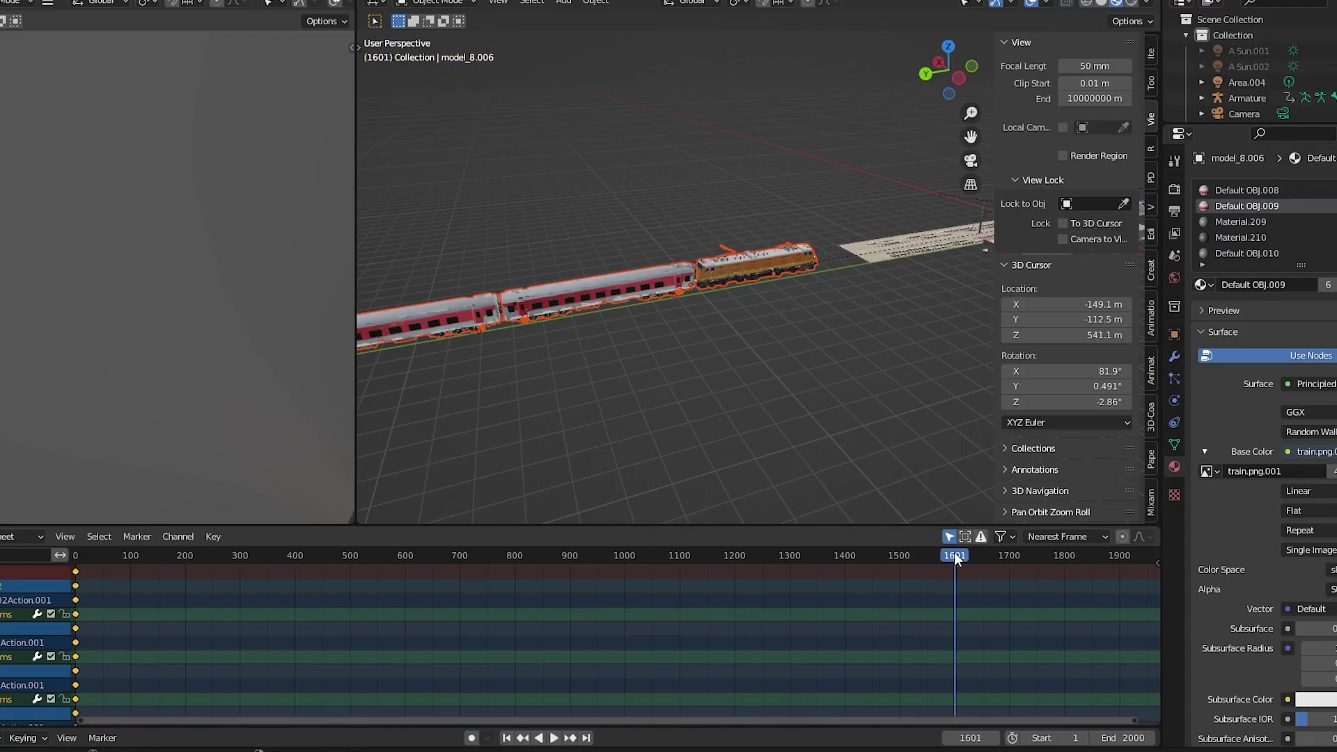
pyautogui.moveTo(759, 281); pyautogui.dragTo(614, 382, button='middle')
pyautogui.scroll(6, 614, 381)
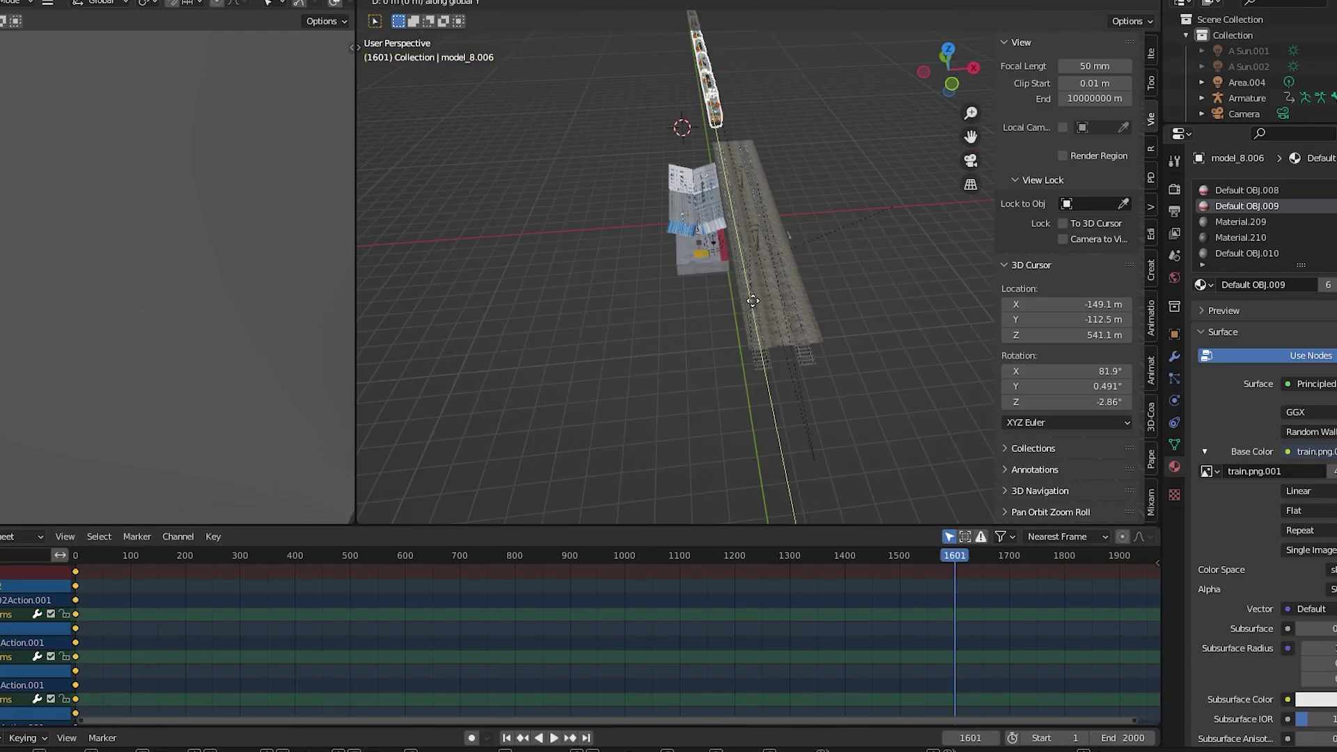
pyautogui.press('g')
pyautogui.press('y')
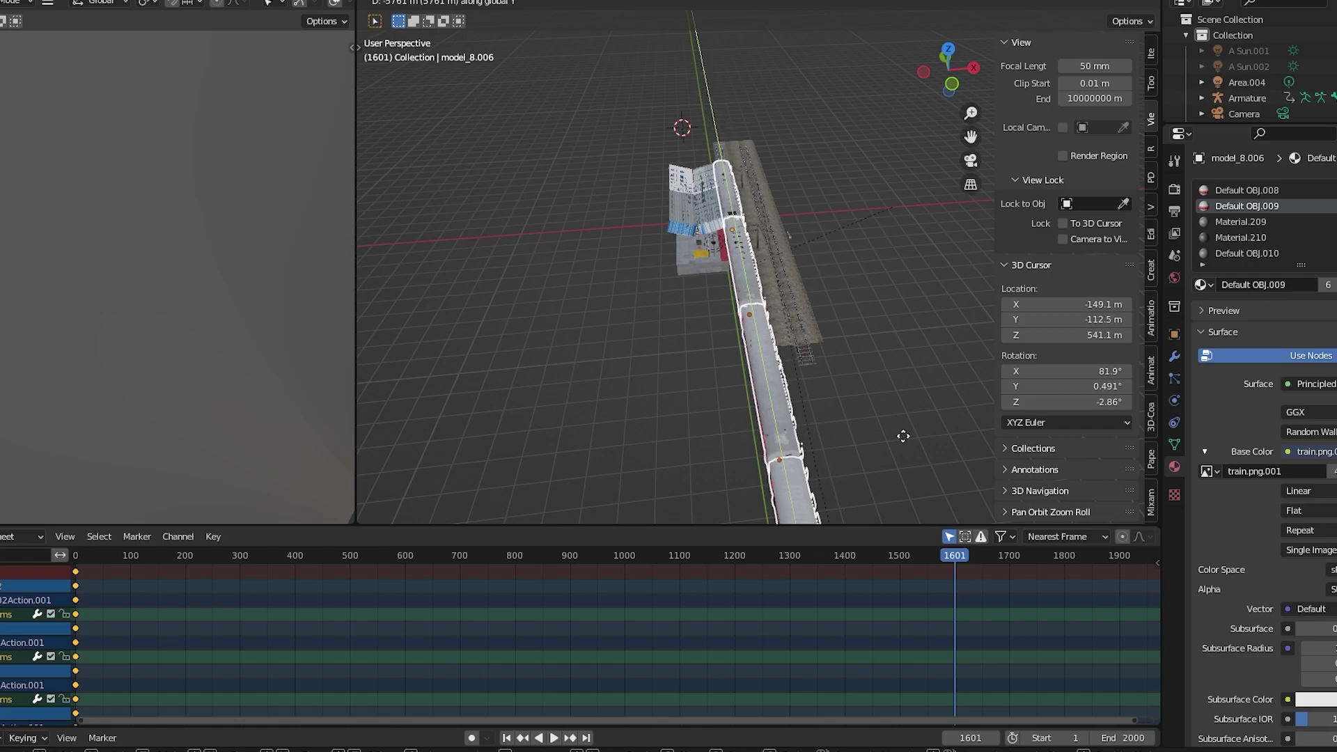
pyautogui.click(829, 367)
pyautogui.press('i')
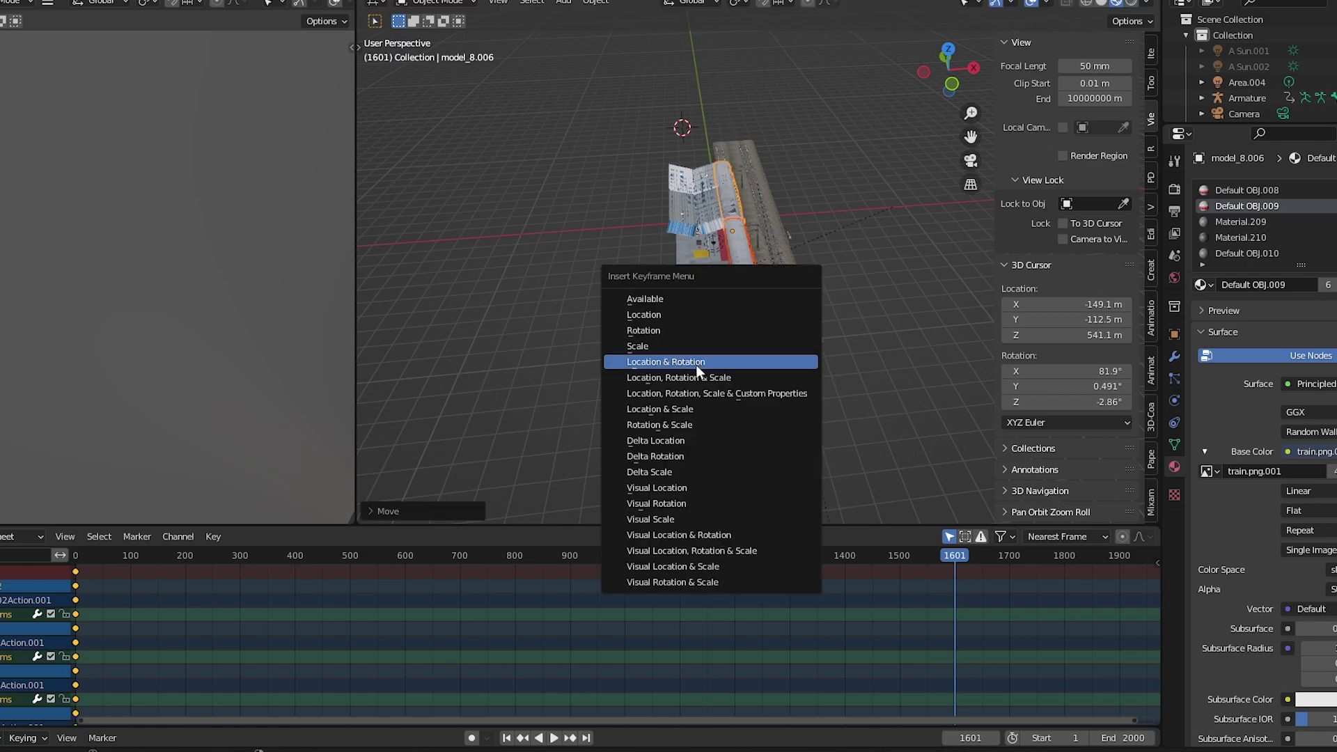
pyautogui.press('Return')
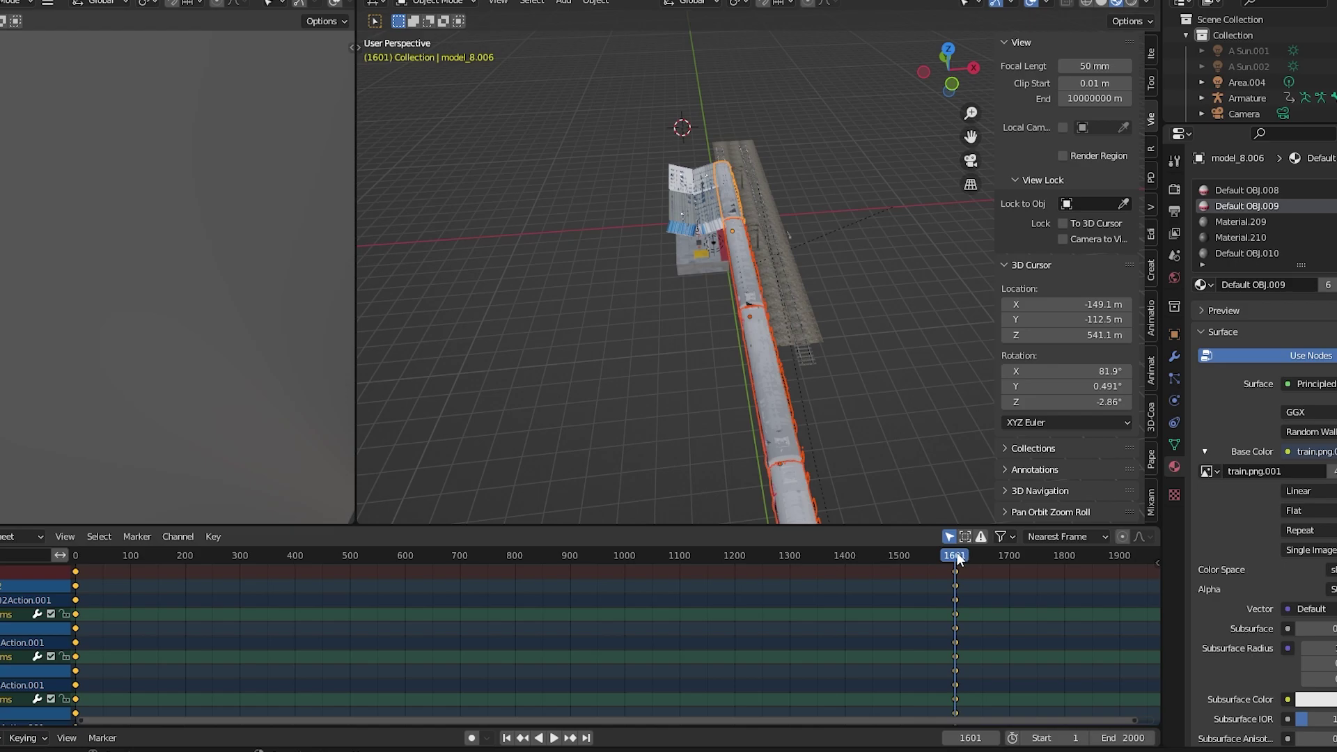
pyautogui.moveTo(957, 553); pyautogui.dragTo(433, 535)
pyautogui.moveTo(319, 612); pyautogui.dragTo(1080, 664)
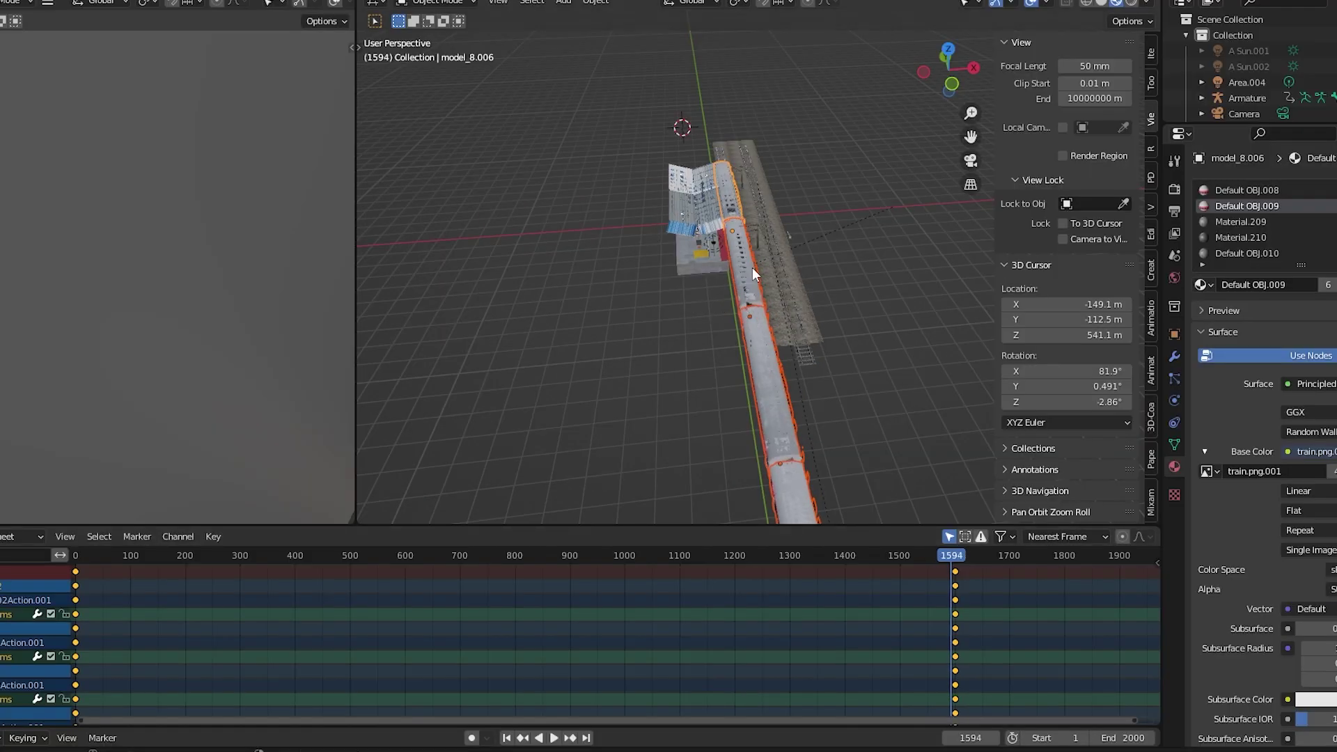
# - Duplicate the station platform with its roof and furnishings and move the copy along X to the other side of the train
pyautogui.scroll(-5, 775, 341)
pyautogui.moveTo(789, 328); pyautogui.dragTo(541, 265, button='middle')
pyautogui.hotkey('ctrl', 'j')
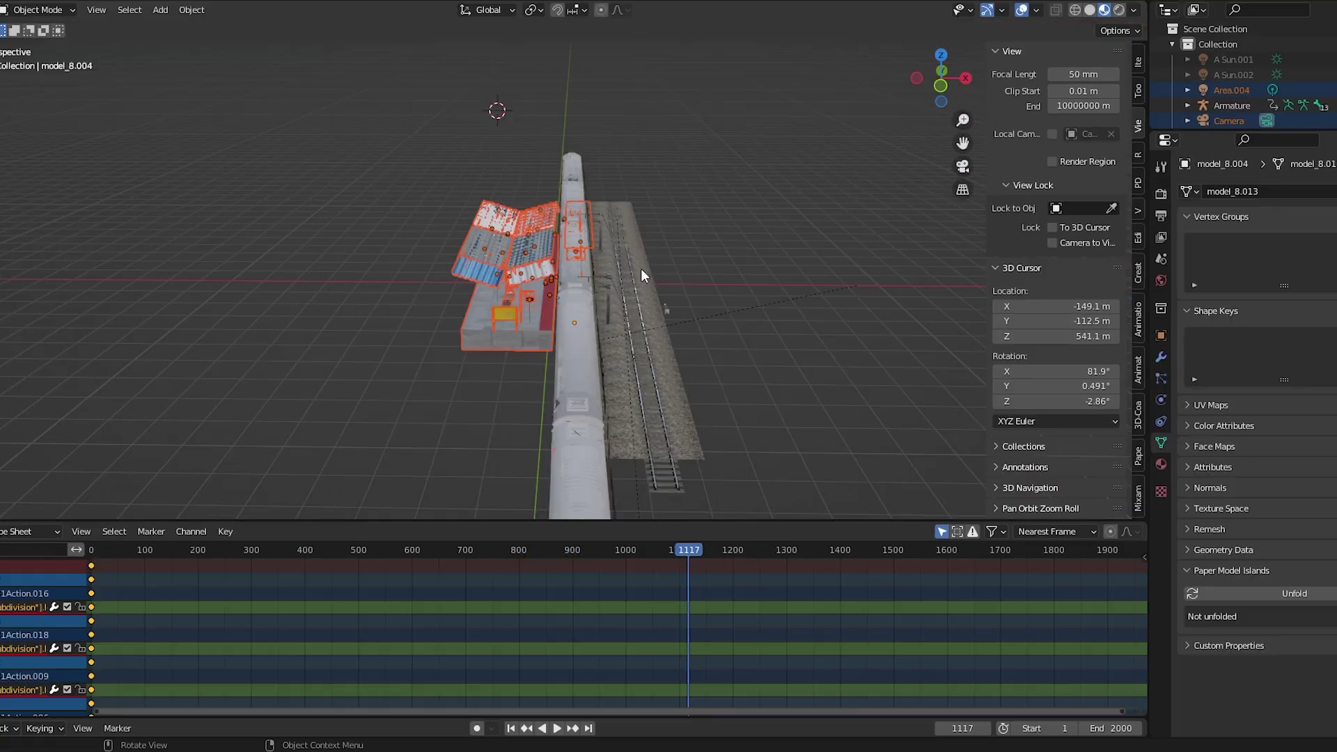
pyautogui.hotkey('shift', 'd')
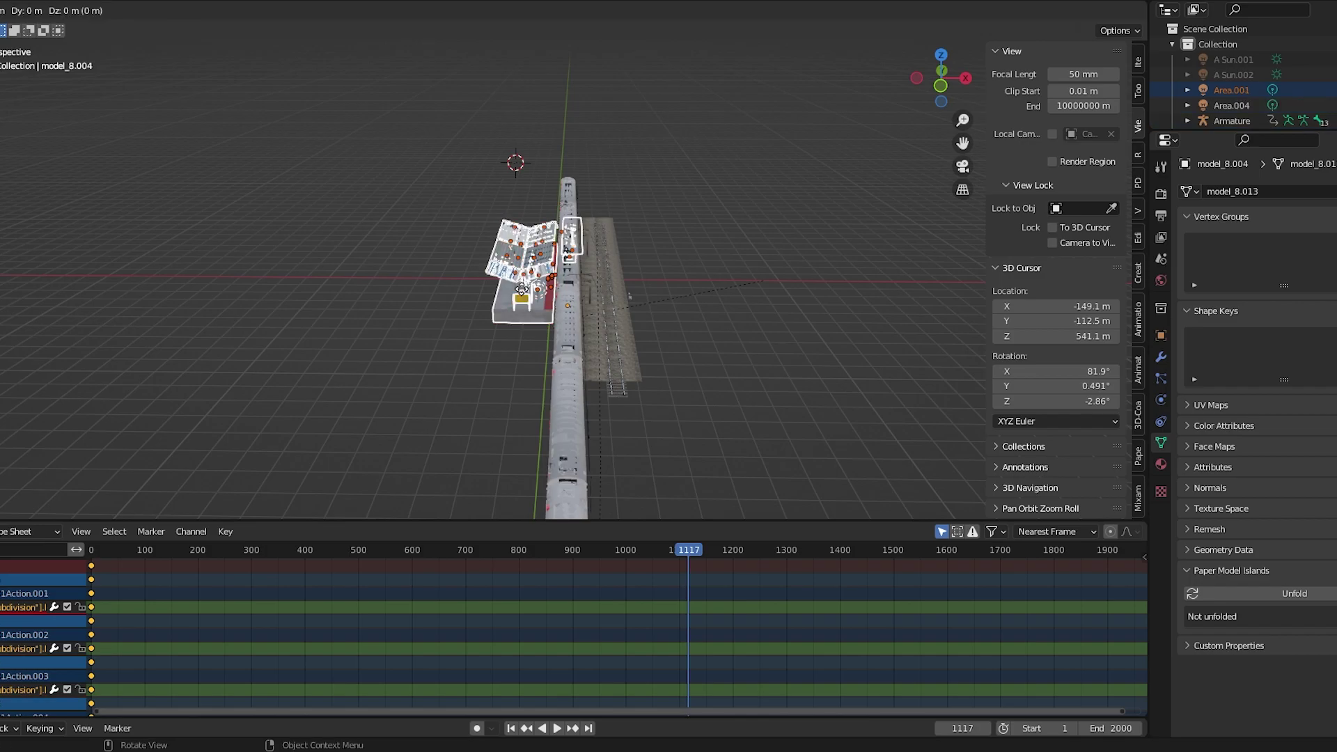
pyautogui.press('x')
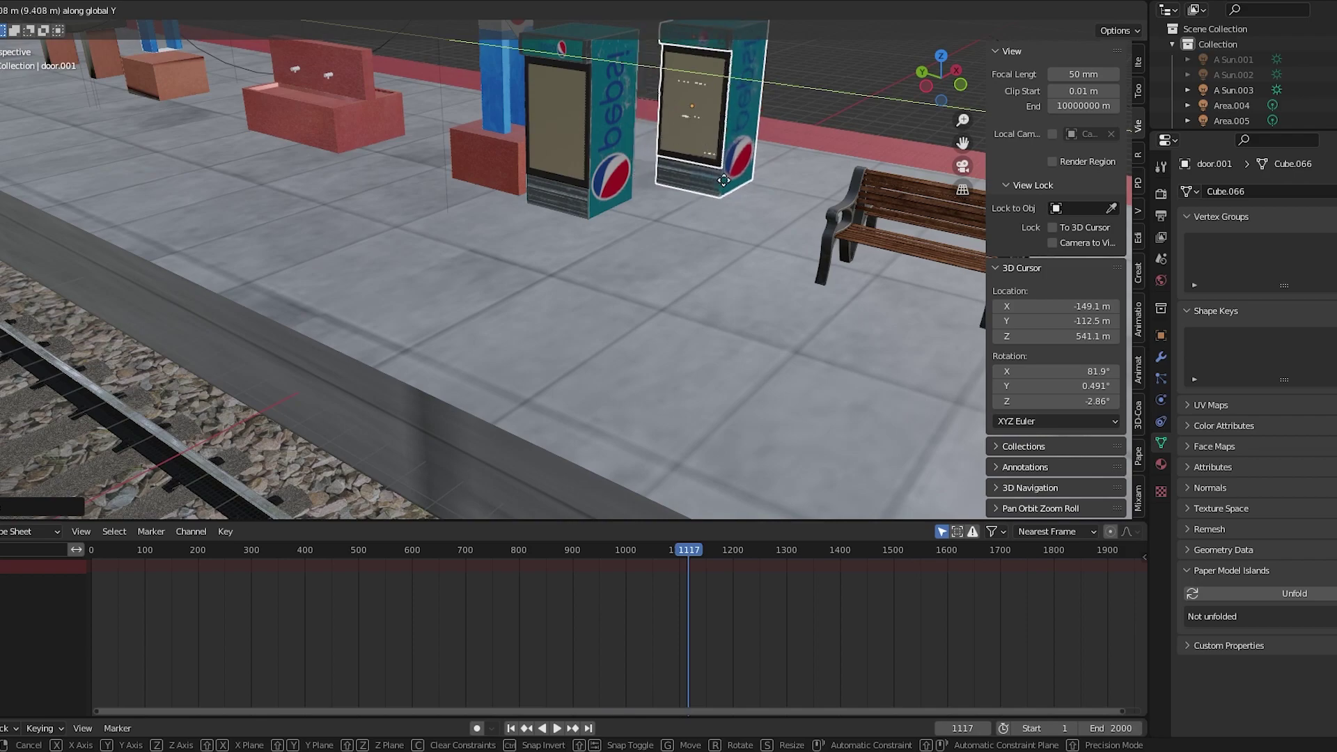
# - Position the duplicated Pepsi fridge on the platform beside the original one
pyautogui.press('x')
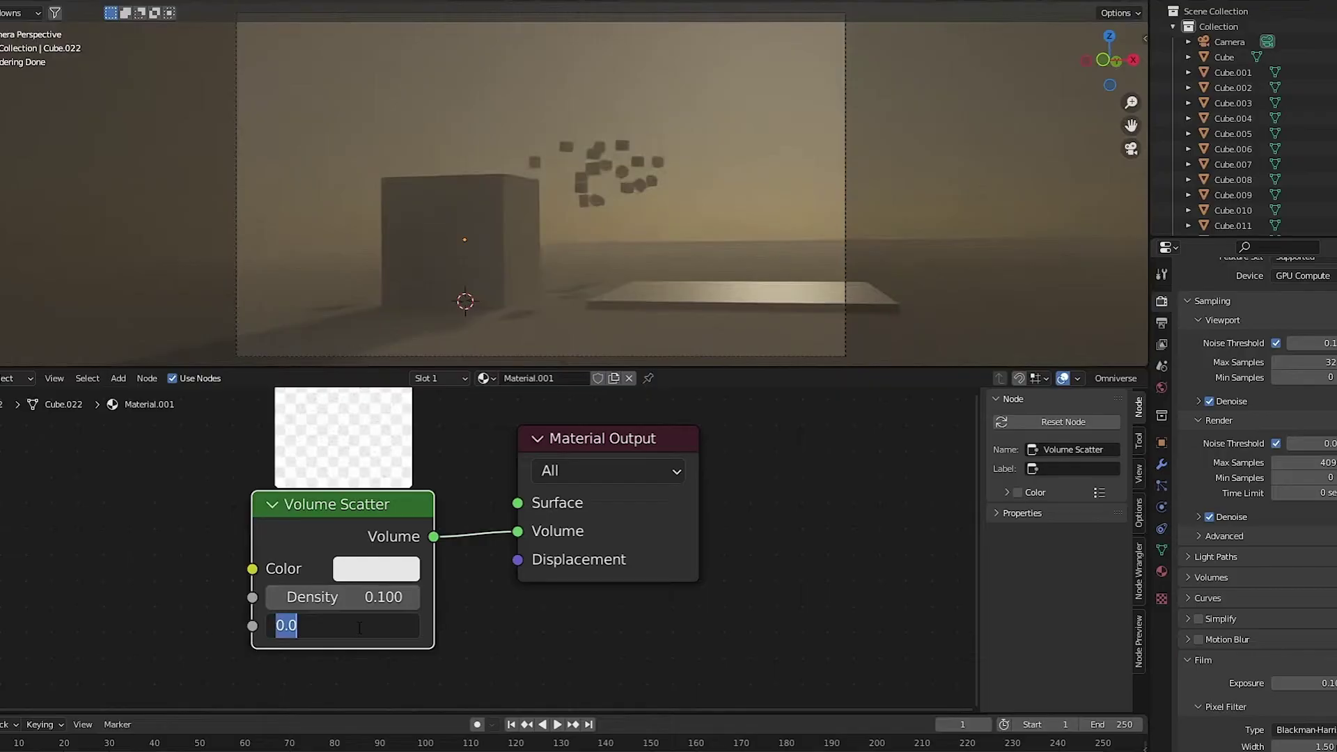
# - Enter the anisotropy value of the Volume Scatter node in the fog demo scene
pyautogui.press('Return')
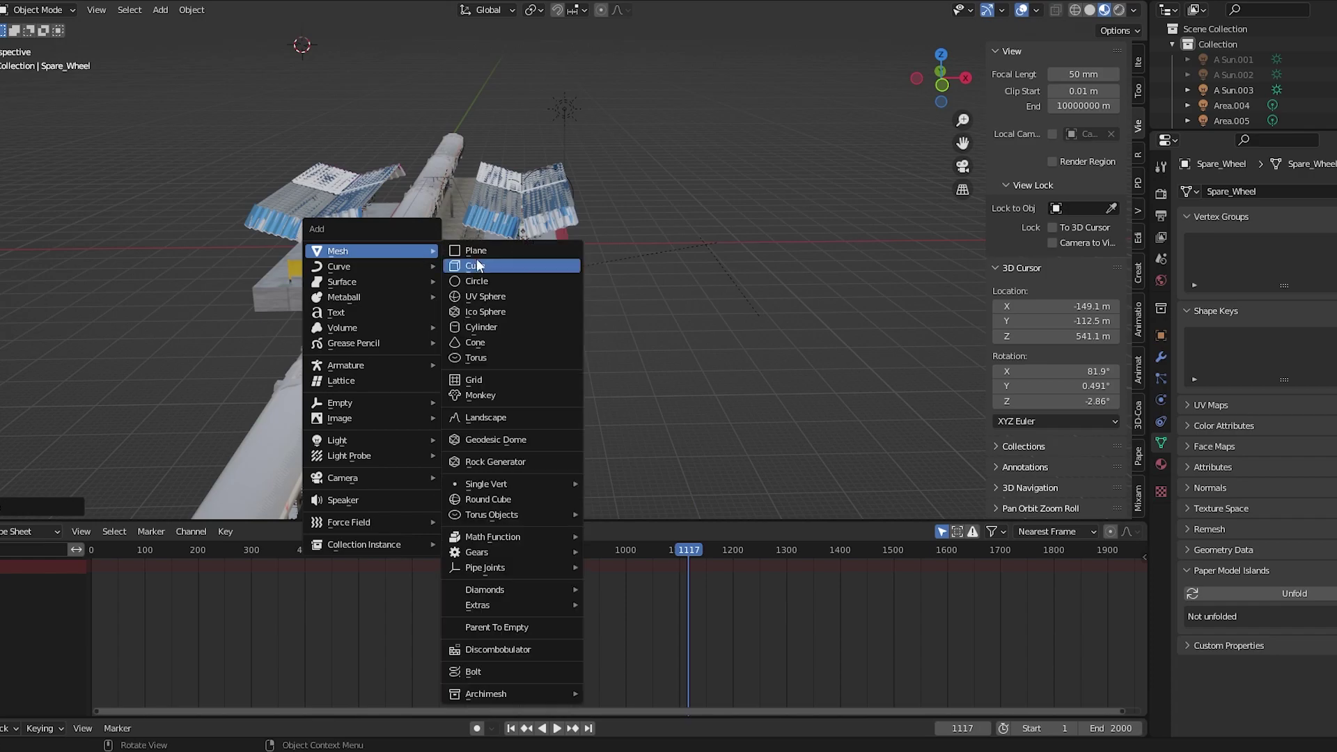
# - Add a cube, scale it up and stretch it along Y so that it encloses the station
pyautogui.click(484, 272)
pyautogui.scroll(-5, 487, 278)
pyautogui.press('s')
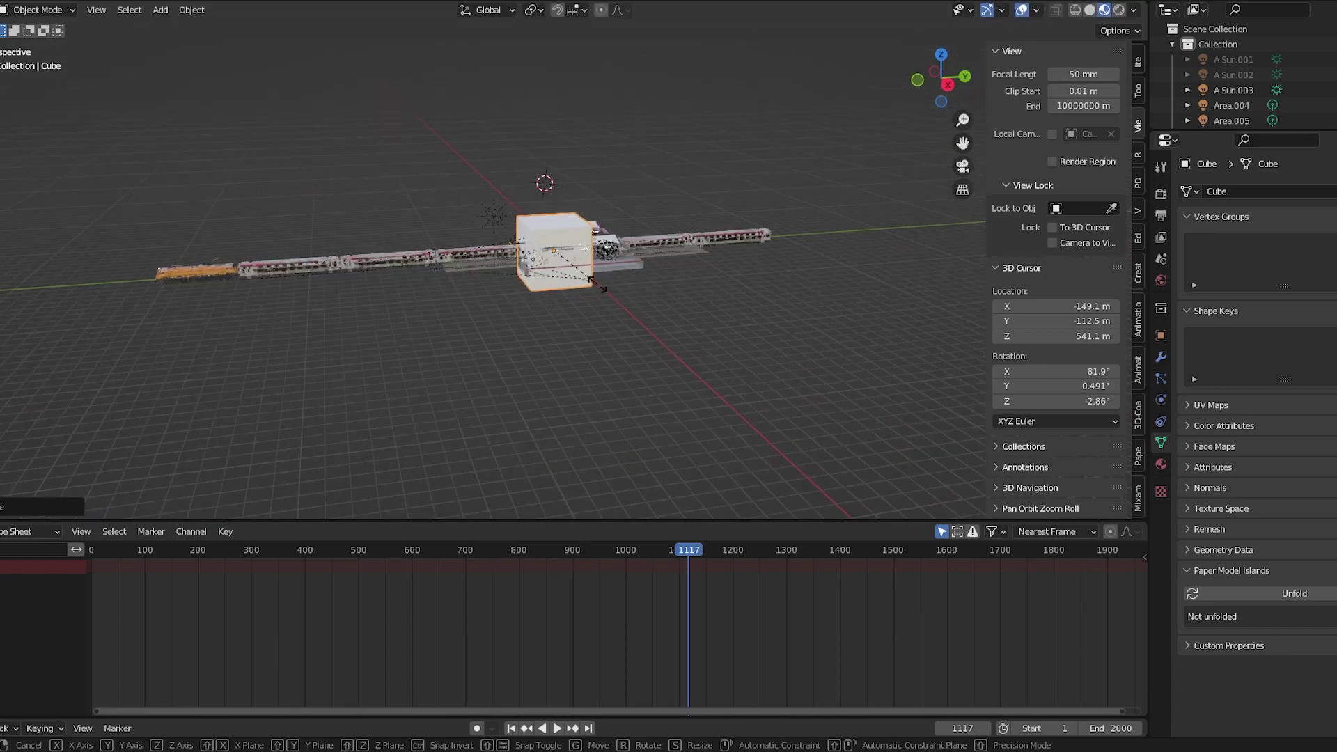
pyautogui.click(662, 305)
pyautogui.press('y')
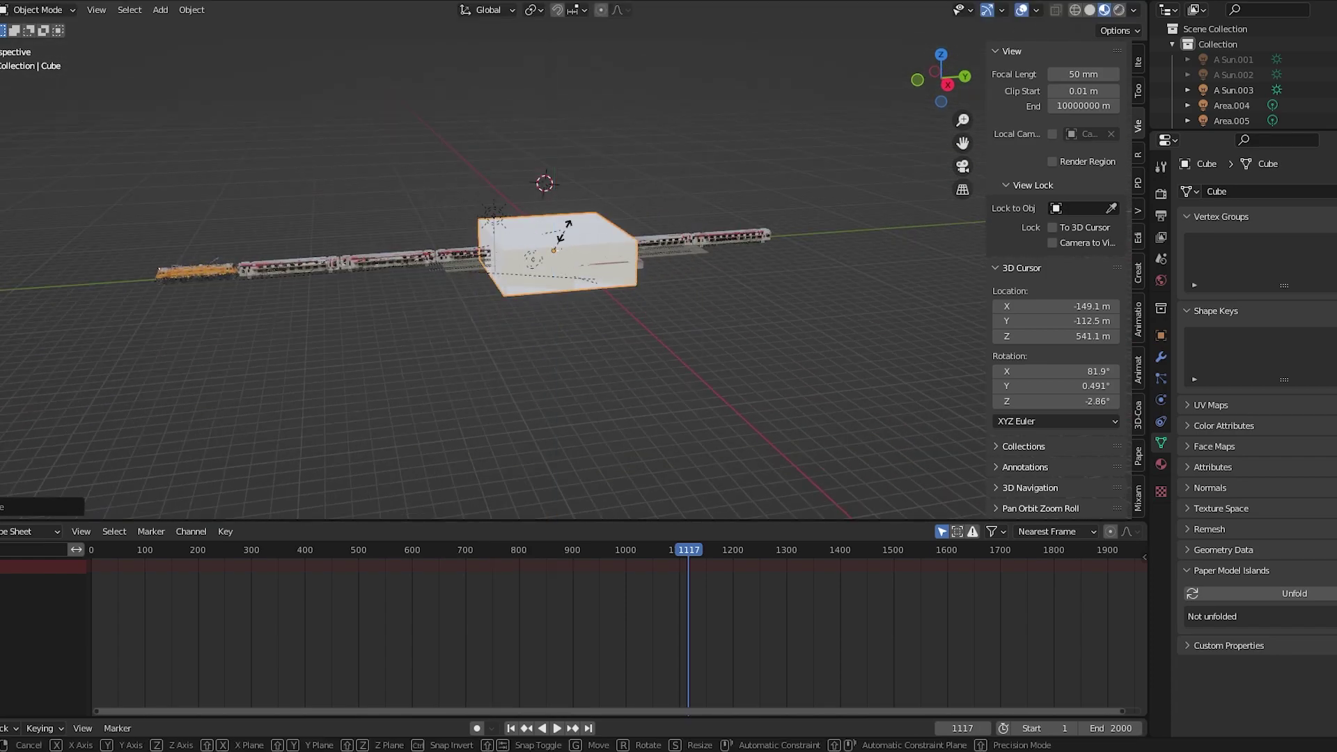
pyautogui.click(608, 227)
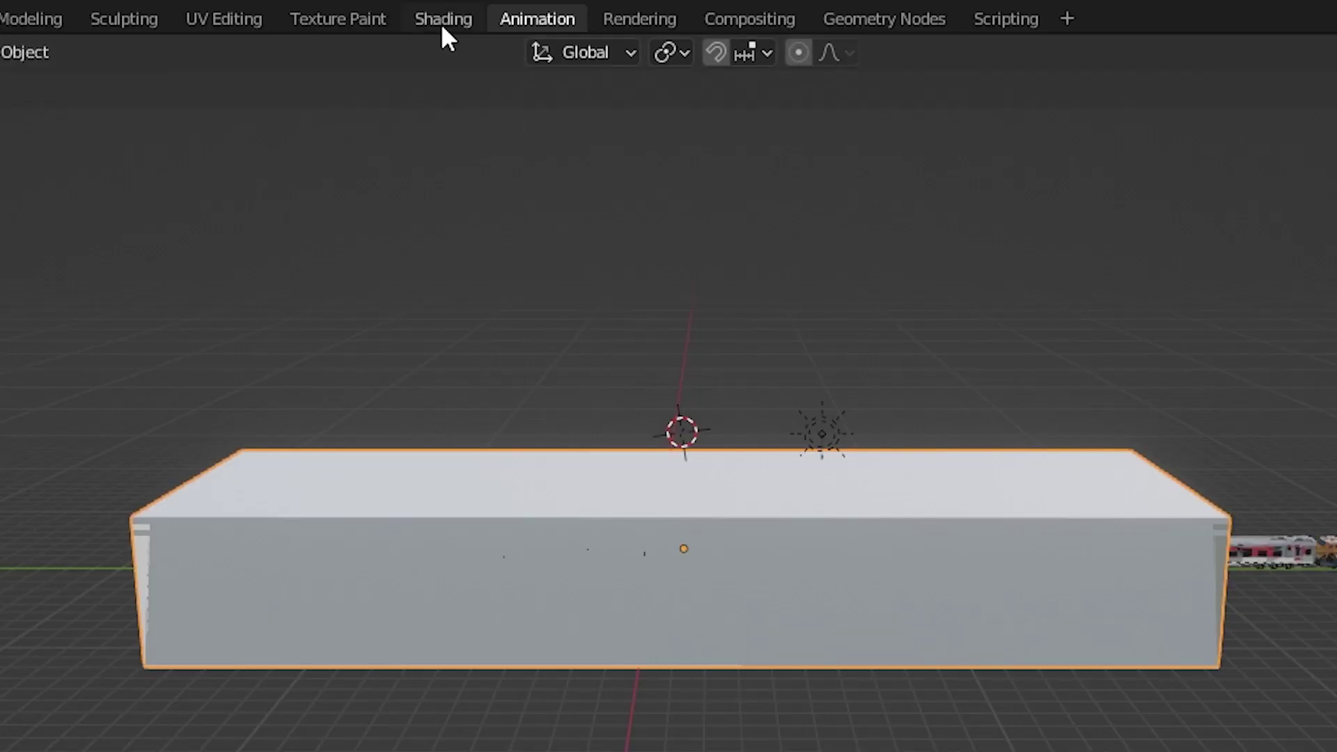
# - Switch the cube material's shader to Principled Volume and add an Emission node
pyautogui.click(442, 28)
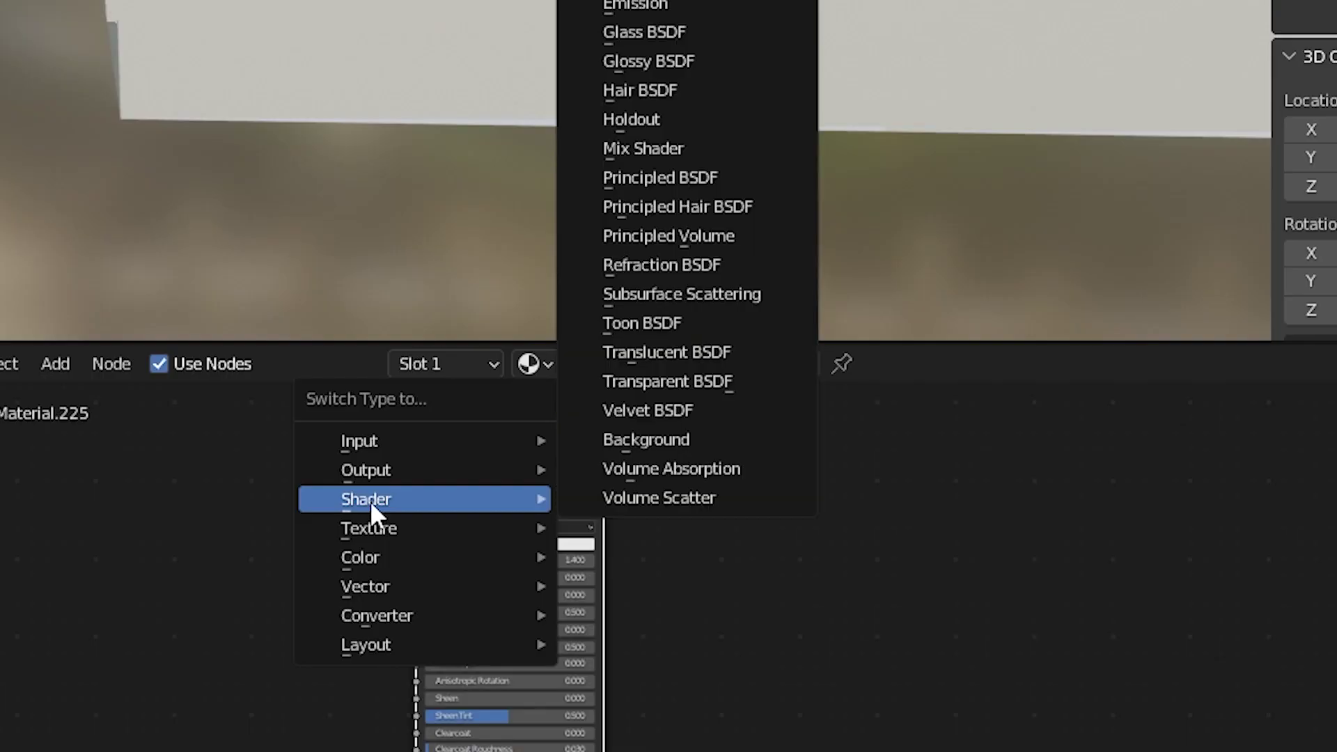
pyautogui.click(697, 236)
pyautogui.hotkey('shift', 'a')
pyautogui.write('em')
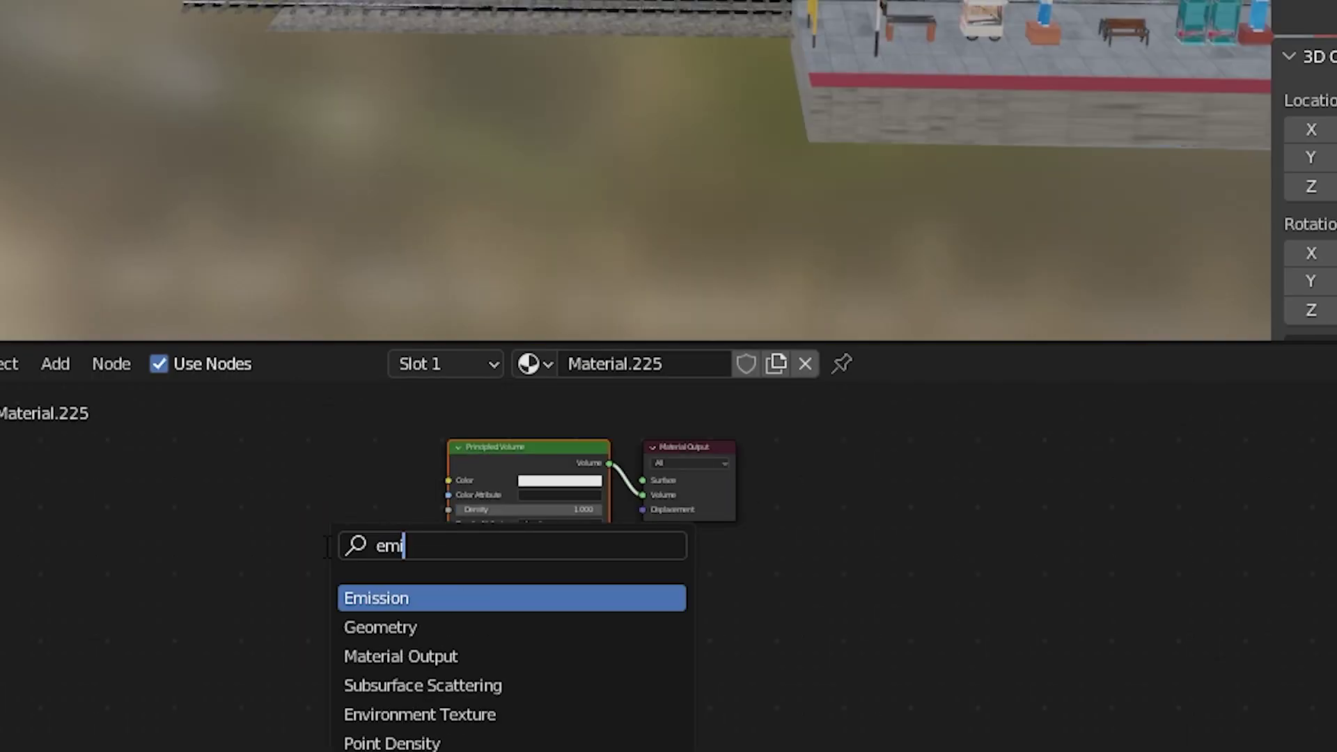
pyautogui.press('Return')
pyautogui.click(390, 540)
# - Add a ColorRamp node and a Noise Texture node to the cube's volume material
pyautogui.hotkey('shift', 'a')
pyautogui.write('colo')
pyautogui.press('Return')
pyautogui.hotkey('shift', 'a')
pyautogui.write('n')
pyautogui.press('Return')
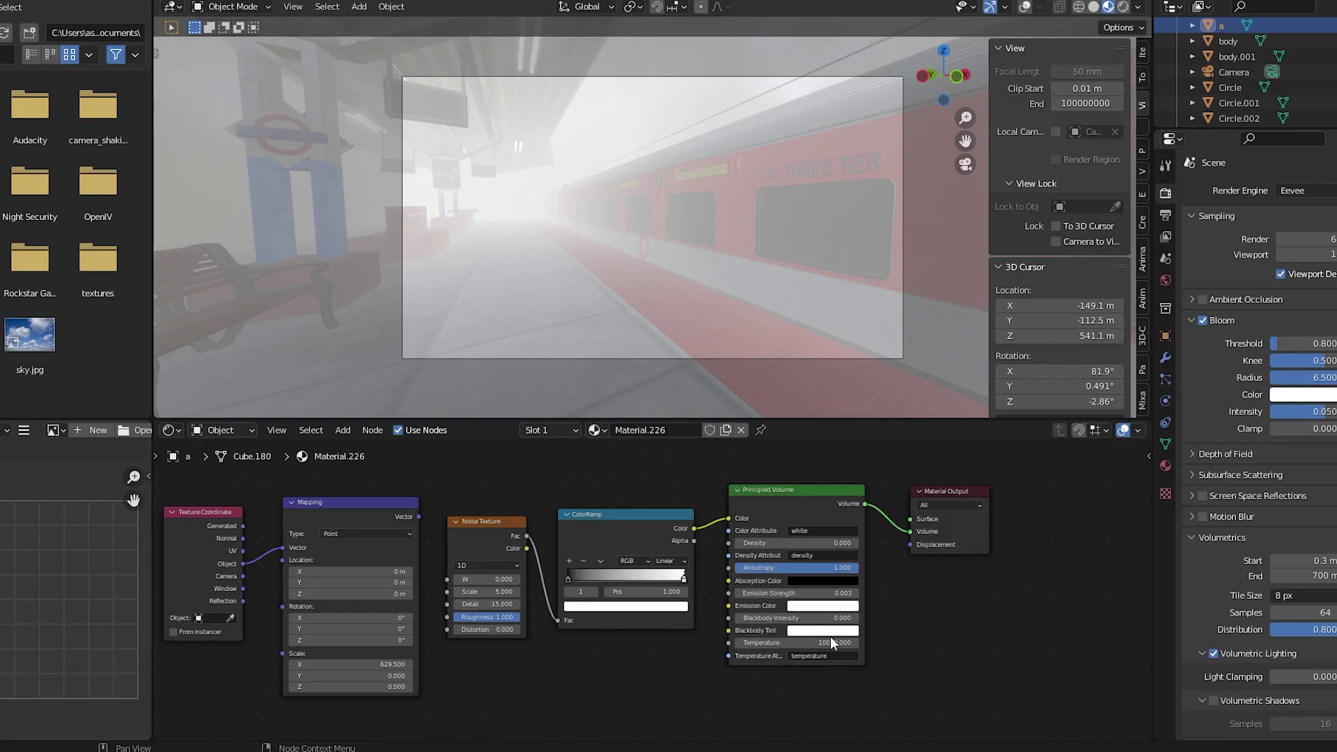
# - Lower the Principled Volume's density slightly, try an Emission Strength of 0.033 and undo it
pyautogui.moveTo(830, 543); pyautogui.dragTo(808, 543)
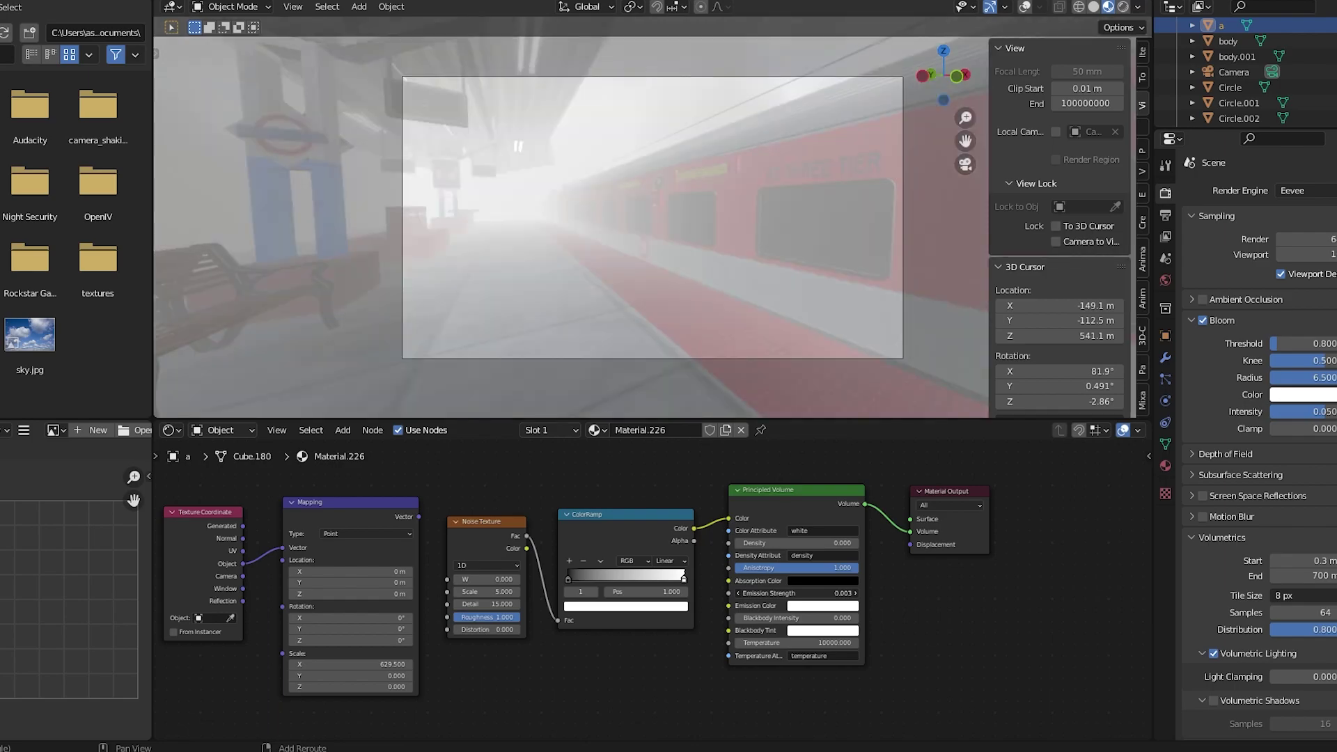
pyautogui.moveTo(801, 593); pyautogui.dragTo(812, 593)
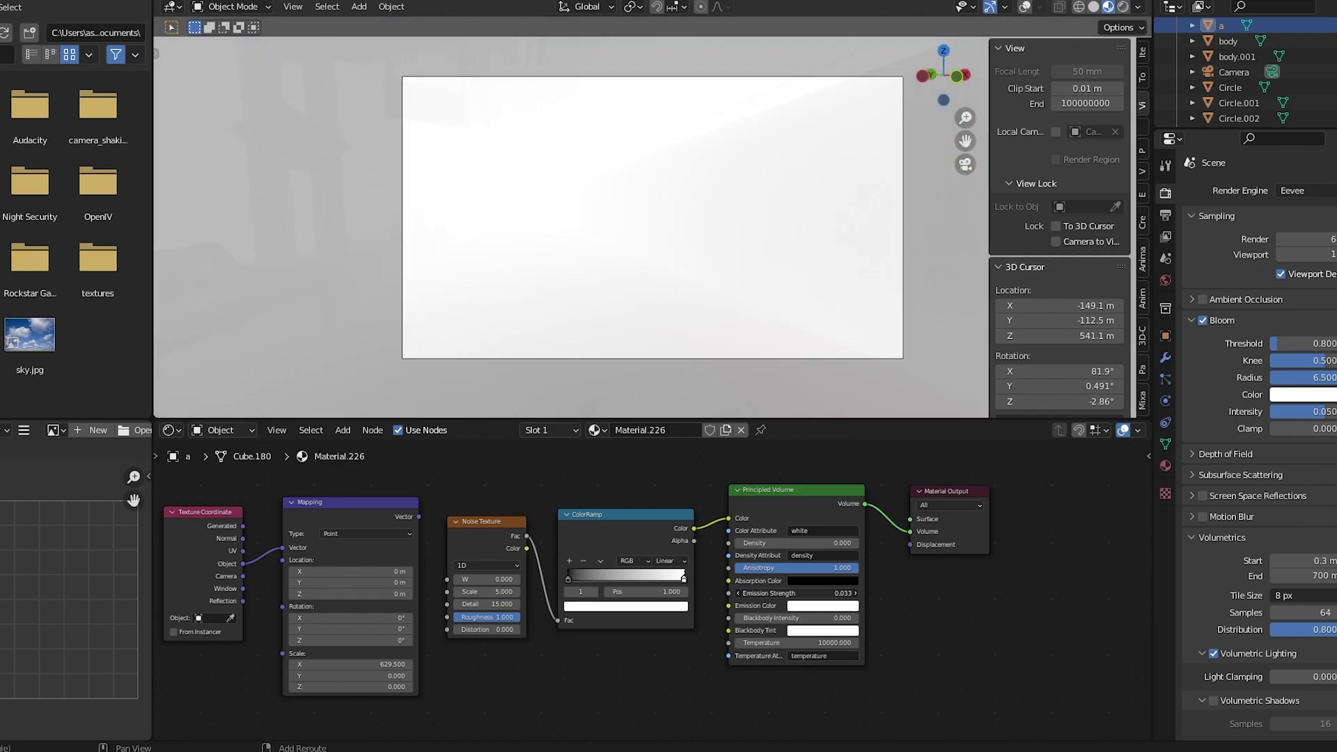
pyautogui.hotkey('ctrl', 'z')
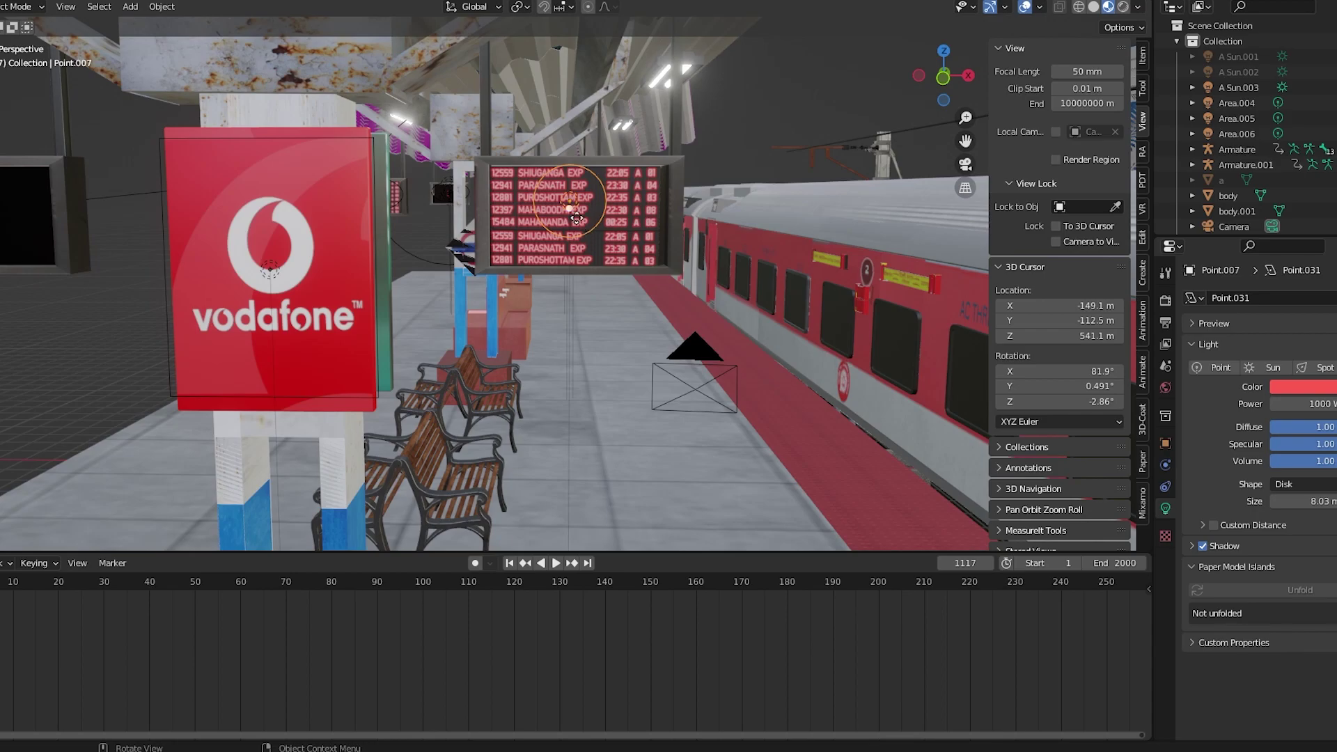
# - Move the red disk light at the departure board about 0.6 m along X
pyautogui.press('g')
pyautogui.press('x')
pyautogui.click(582, 230)
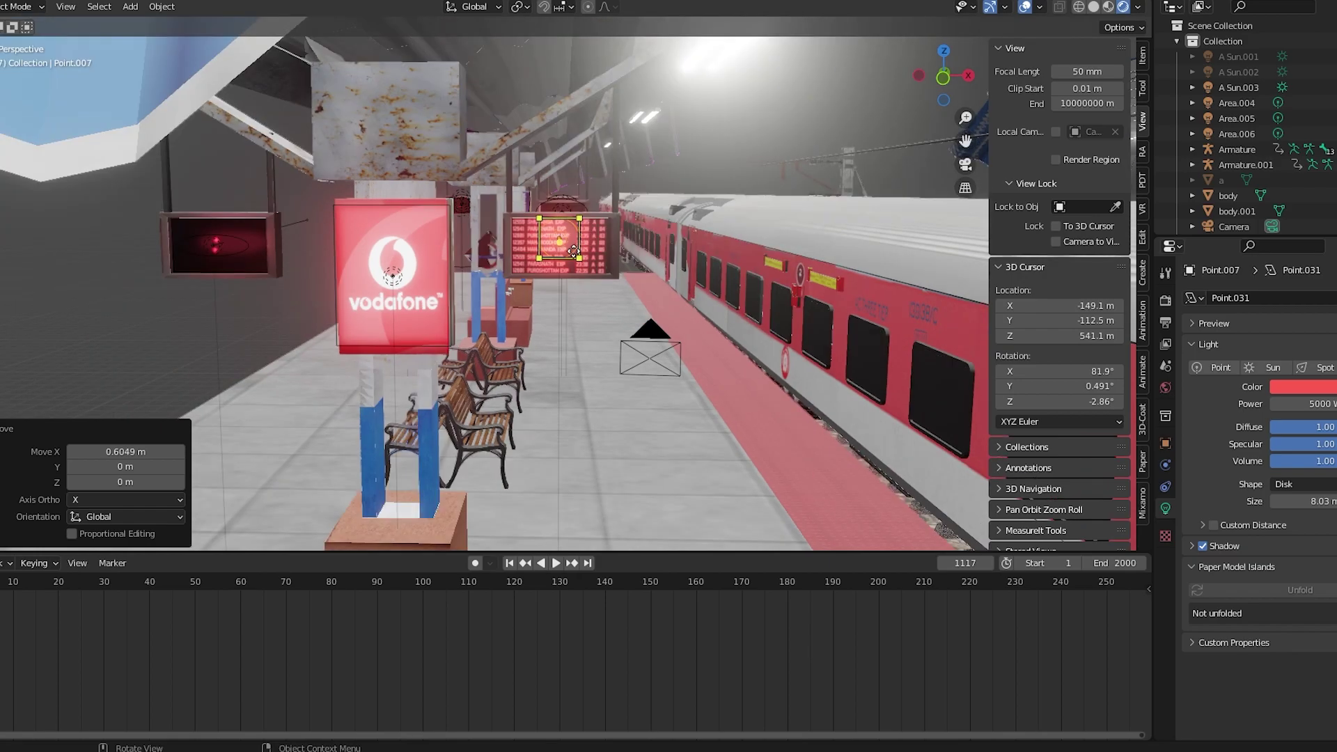
pyautogui.scroll(5, 569, 267)
pyautogui.scroll(-5, 569, 267)
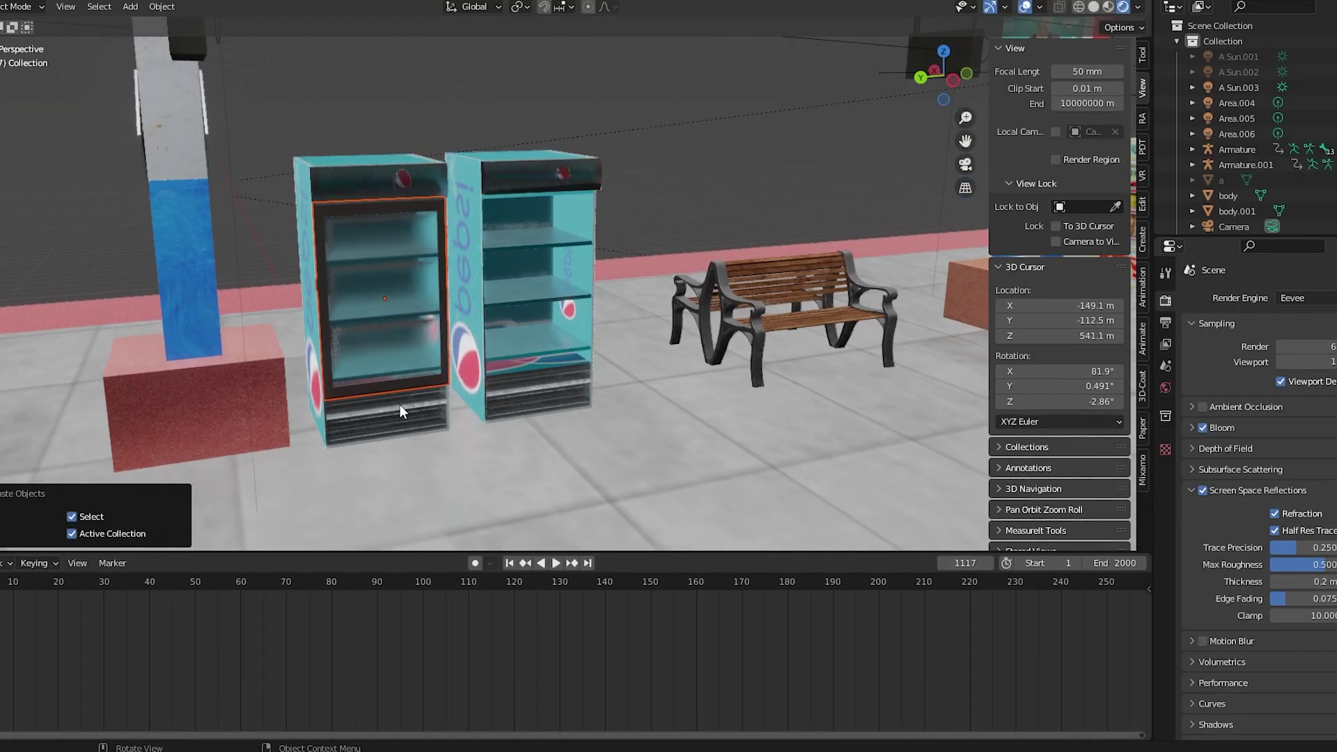
# - Lower the point light inside the first fridge by about 31.4 m and set its radius to 7.78 m and power to 70000 W
pyautogui.scroll(5, 374, 394)
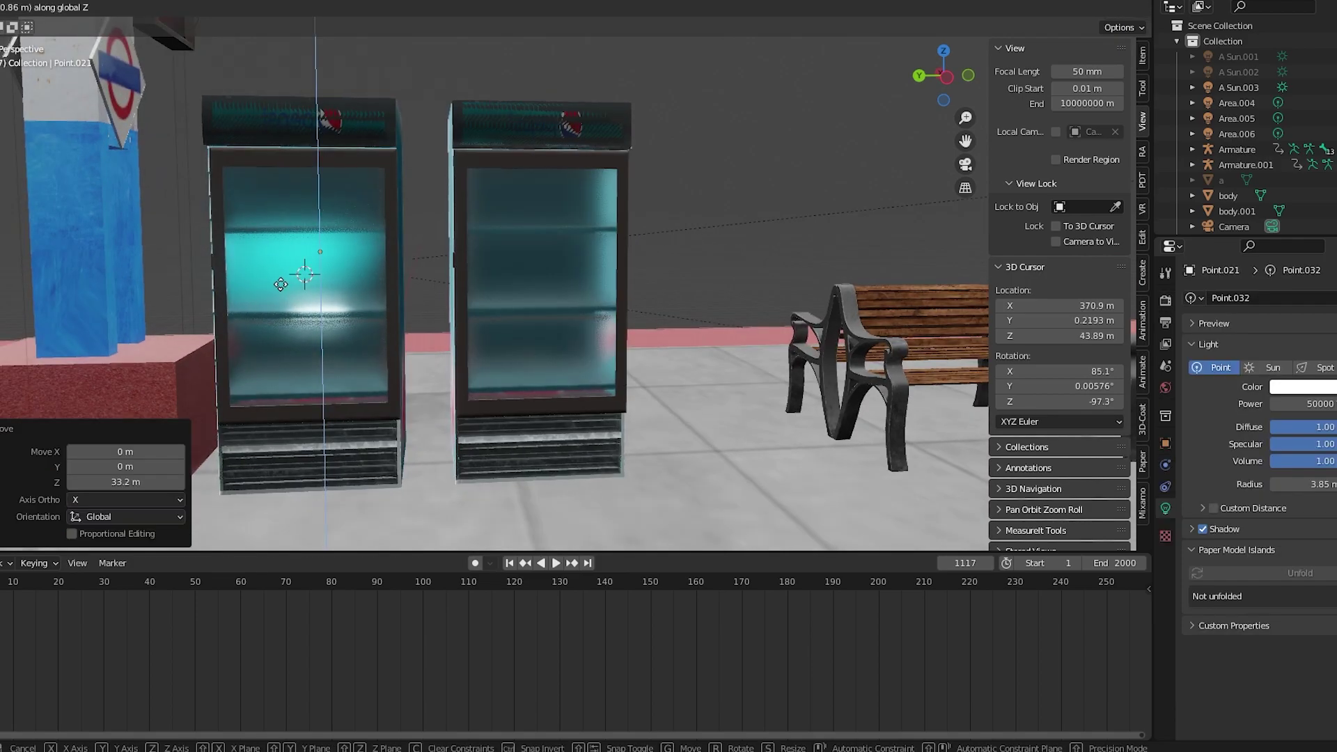
pyautogui.click(281, 284)
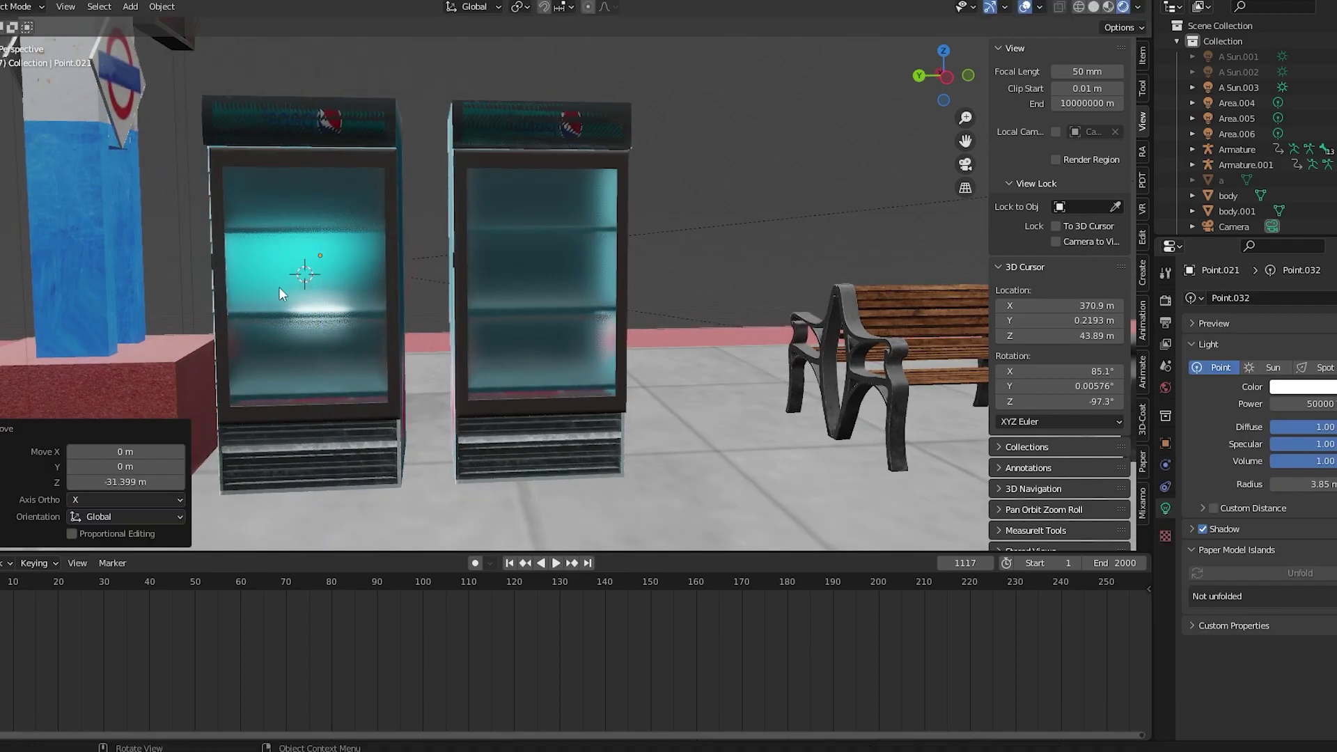
pyautogui.moveTo(1302, 484); pyautogui.dragTo(1323, 484)
pyautogui.doubleClick(1302, 403)
pyautogui.write('70000')
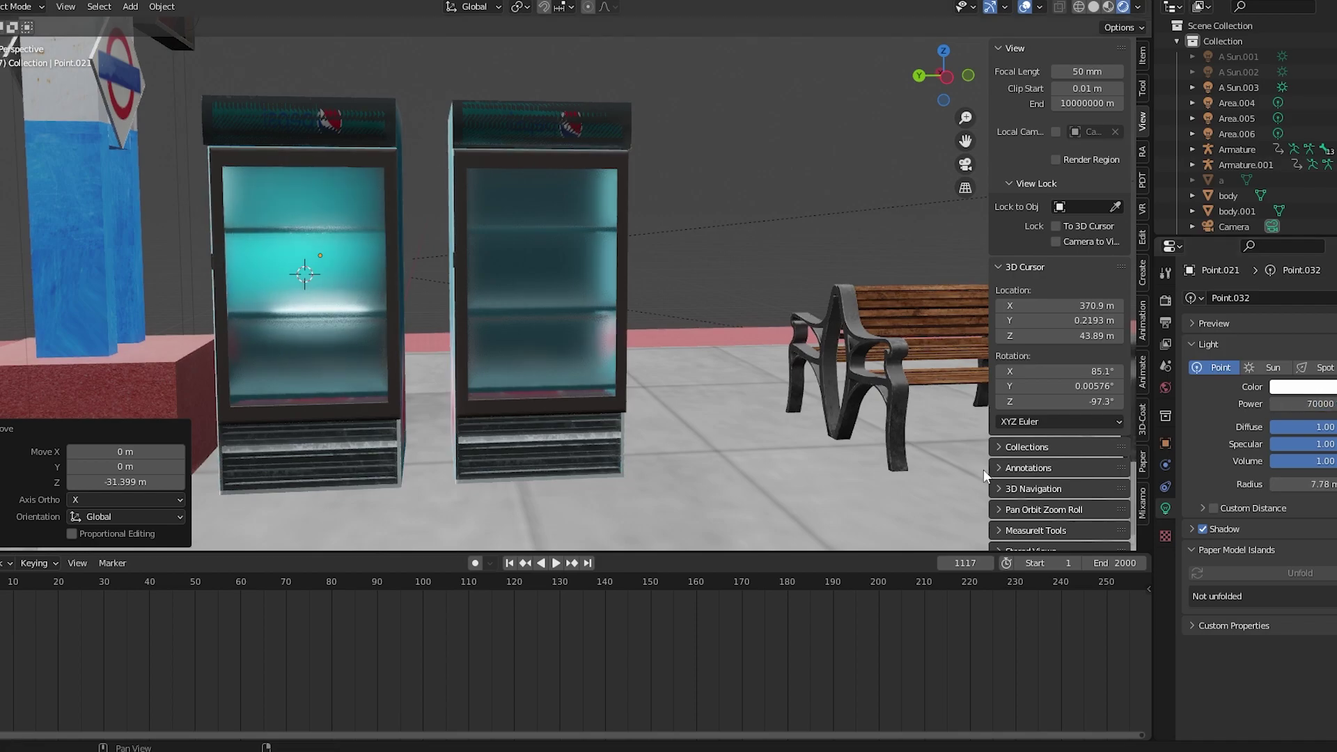
pyautogui.press('Return')
# - Duplicate the fridge light and move the copy about -29.8 m along Y into the second fridge
pyautogui.hotkey('shift', 'd')
pyautogui.press('y')
pyautogui.click(543, 296)
# - Look through the scene camera and reposition it on the platform with walk navigation
pyautogui.scroll(-10, 541, 293)
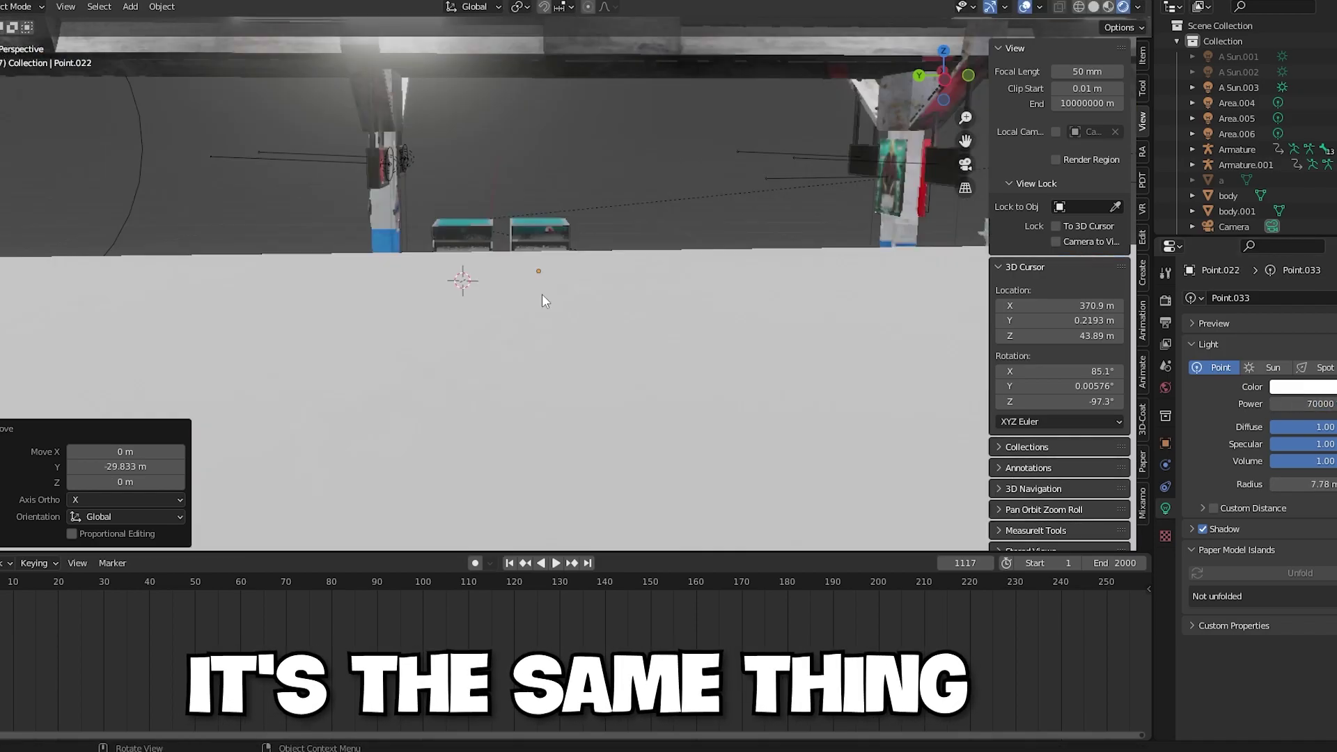
pyautogui.moveTo(541, 294); pyautogui.dragTo(541, 243, button='middle')
pyautogui.scroll(-3, 1252, 138)
pyautogui.click(1247, 134)
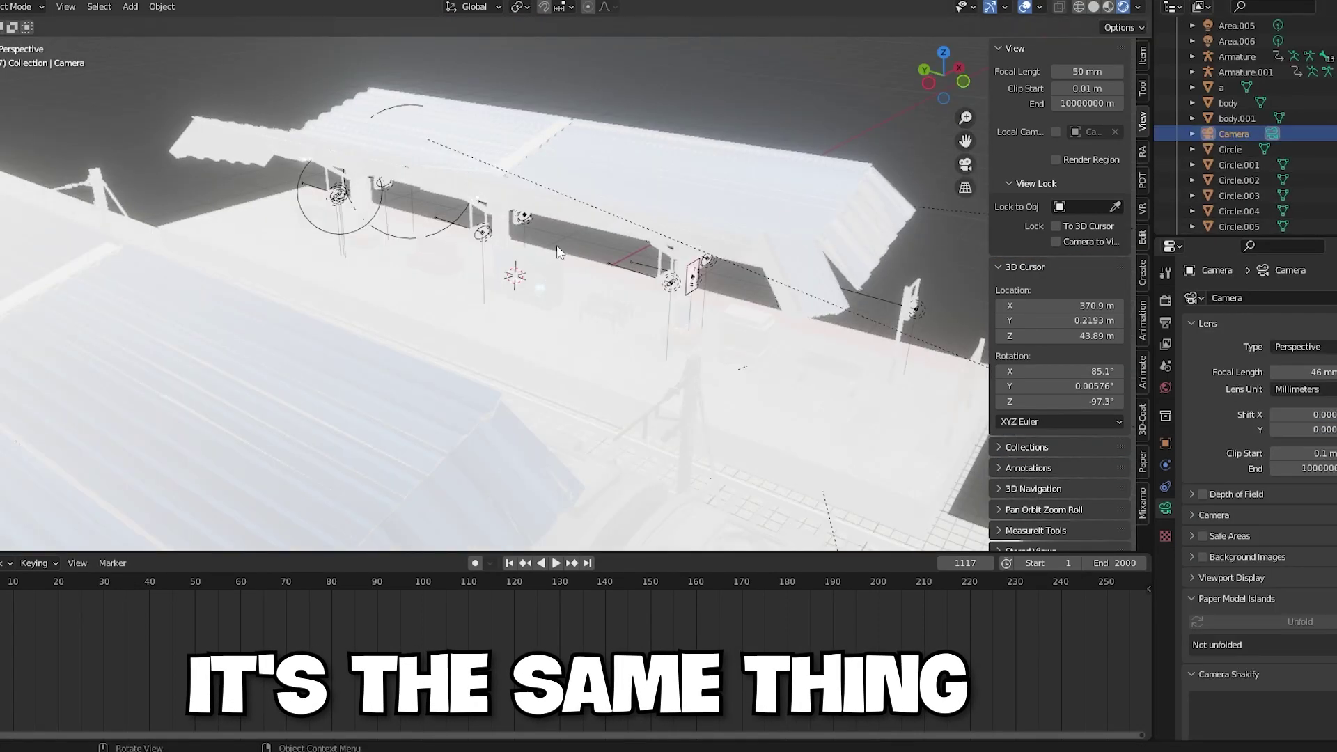
pyautogui.press('KP_0')
pyautogui.hotkey('shift', '`')
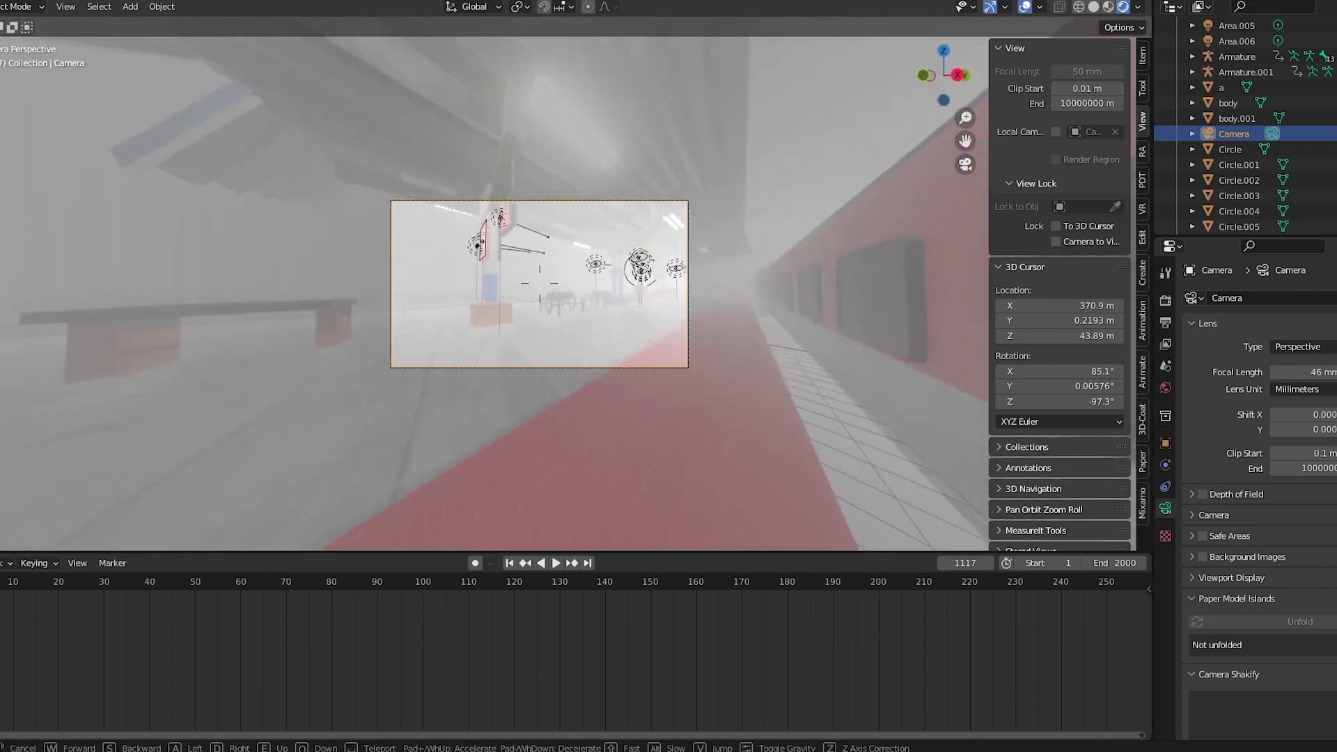
pyautogui.click(555, 298)
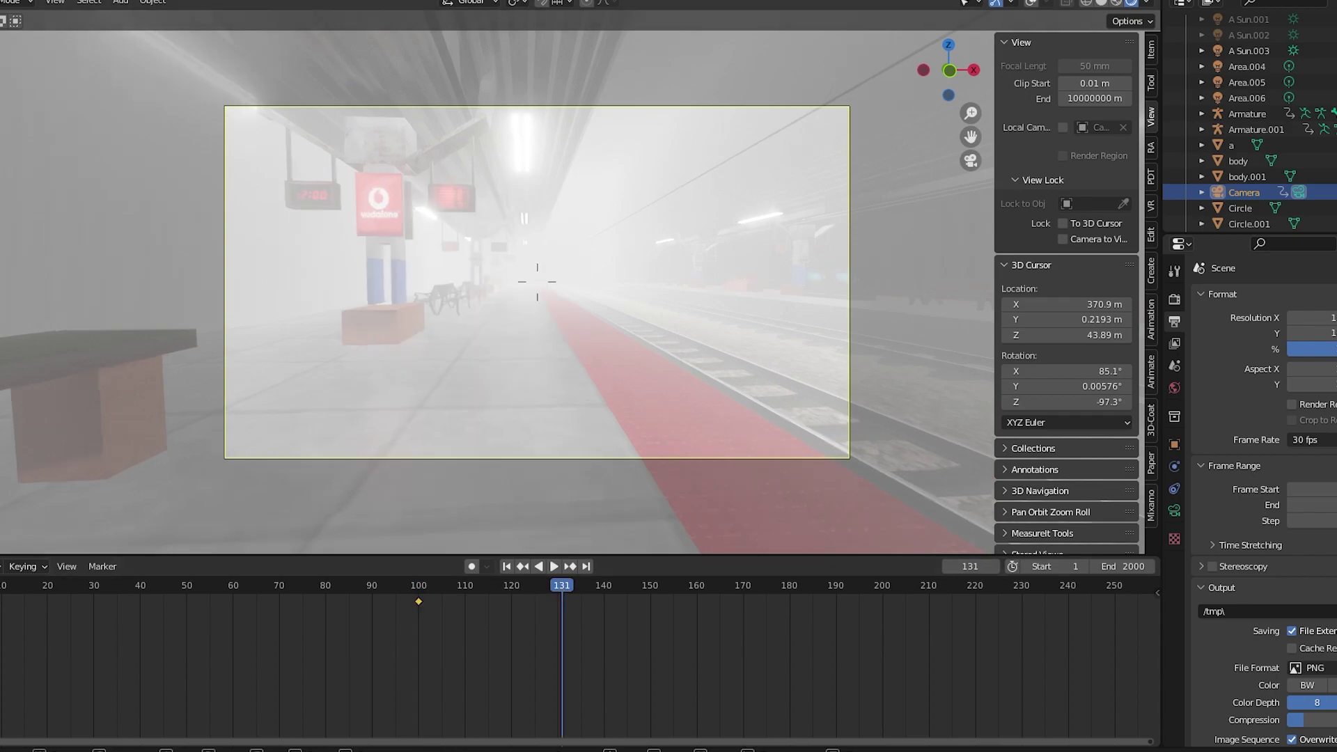
# - At frame 170, aim the camera up toward the platform roof and insert a camera keyframe
pyautogui.moveTo(562, 584); pyautogui.dragTo(742, 585)
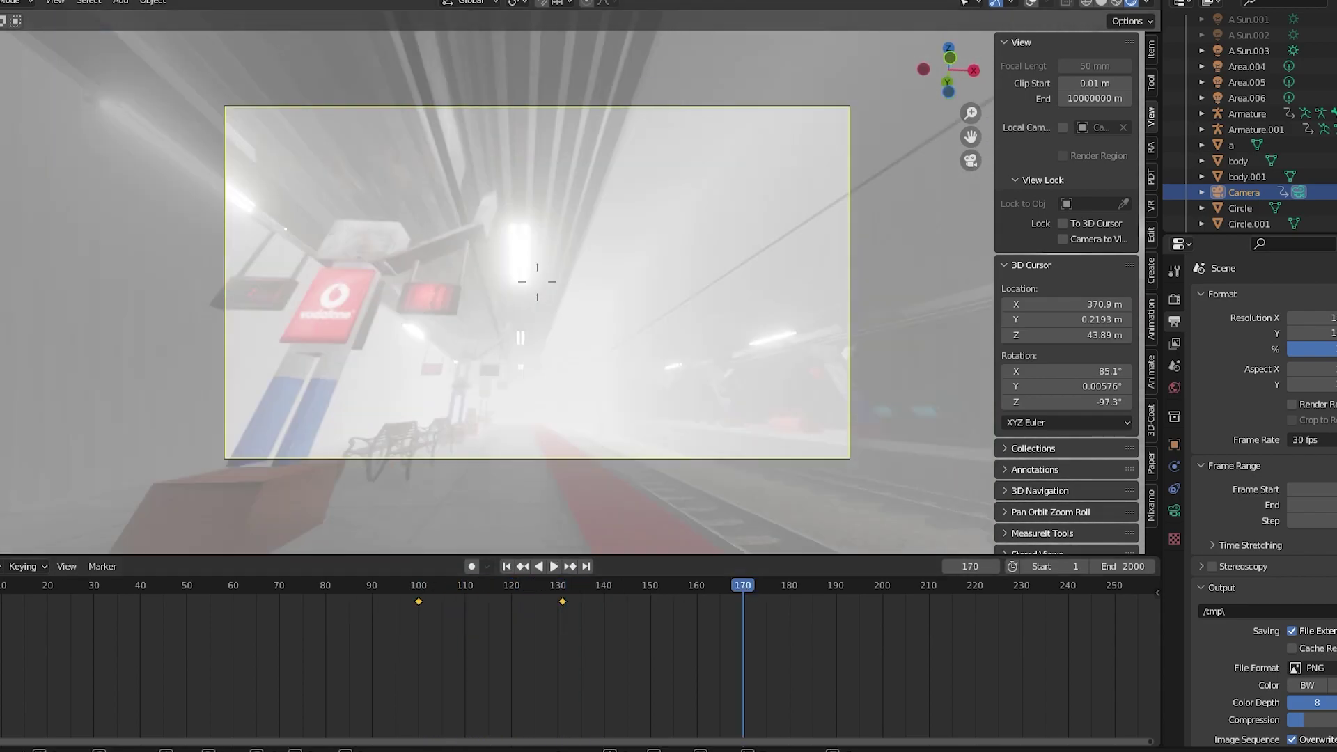
pyautogui.click(537, 282)
pyautogui.press('i')
pyautogui.click(537, 286)
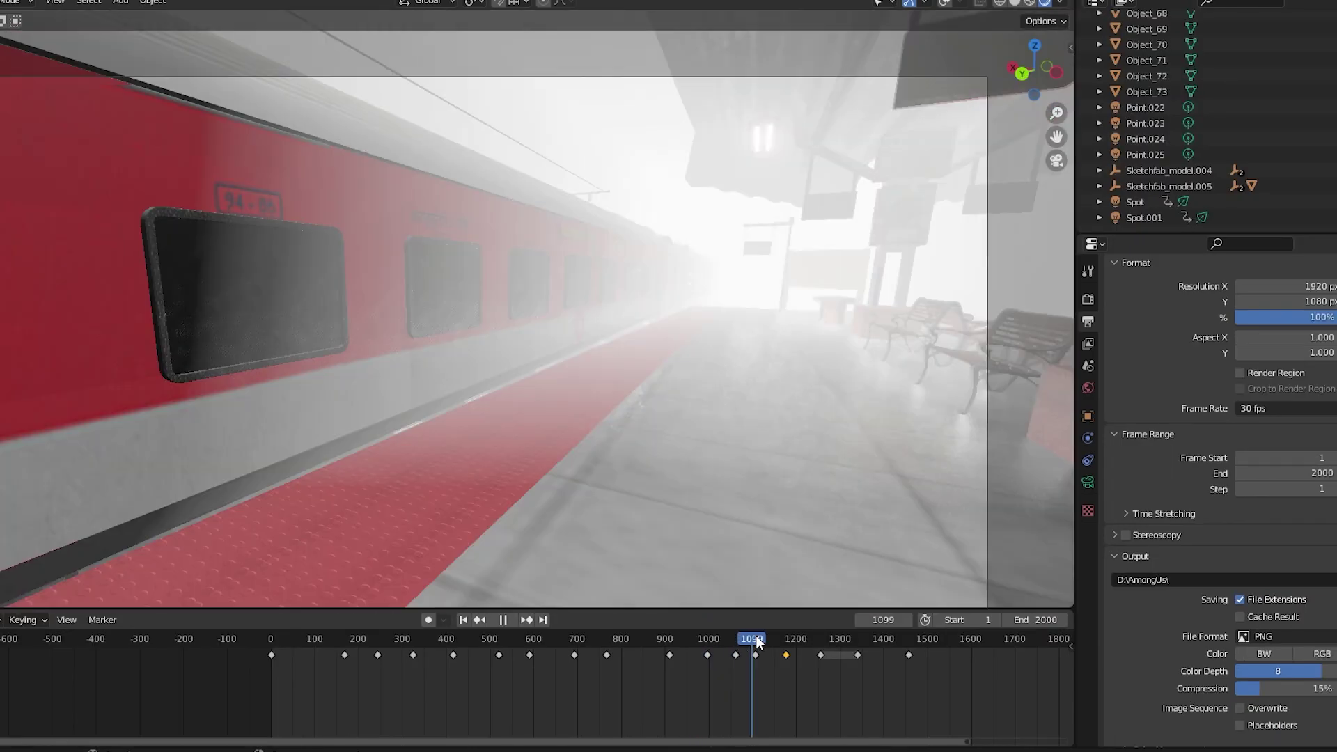
# - Add an Investigation shake to the camera with Camera Shakify and preview the animation
pyautogui.moveTo(758, 641); pyautogui.dragTo(651, 641)
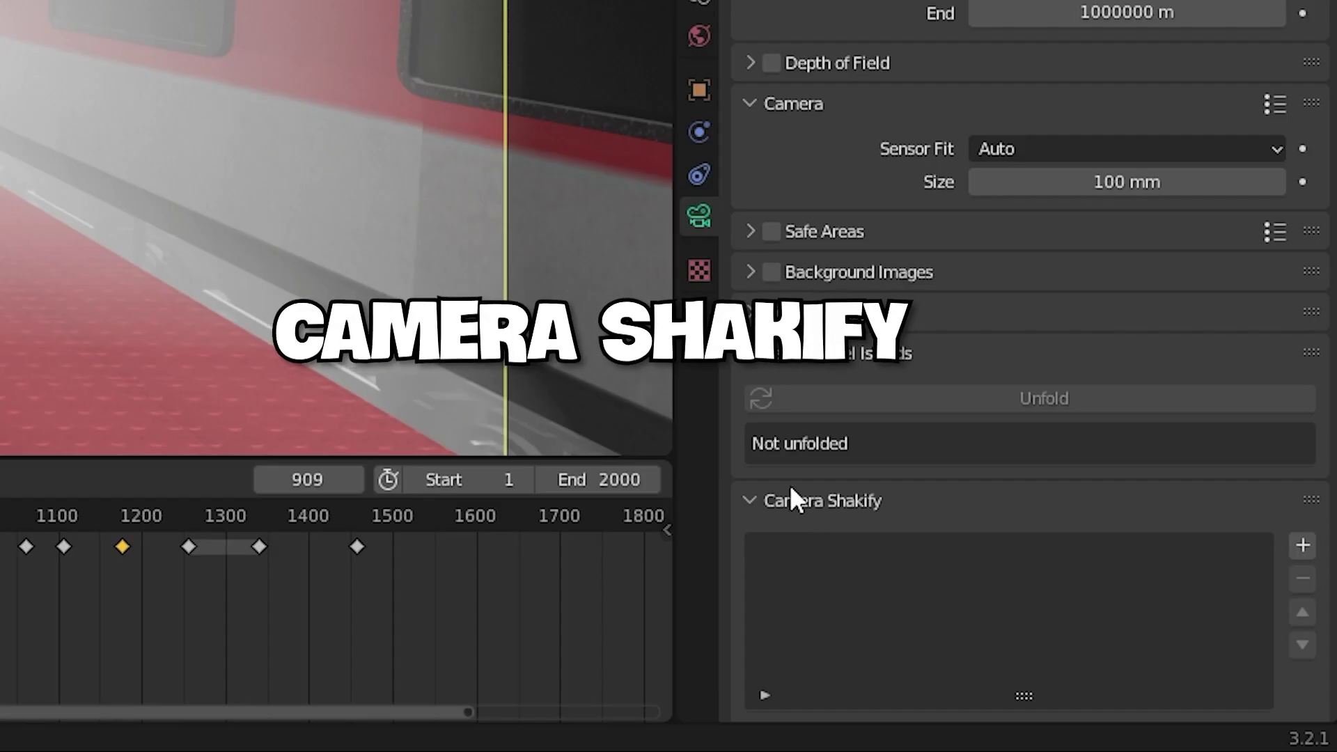
pyautogui.click(1300, 544)
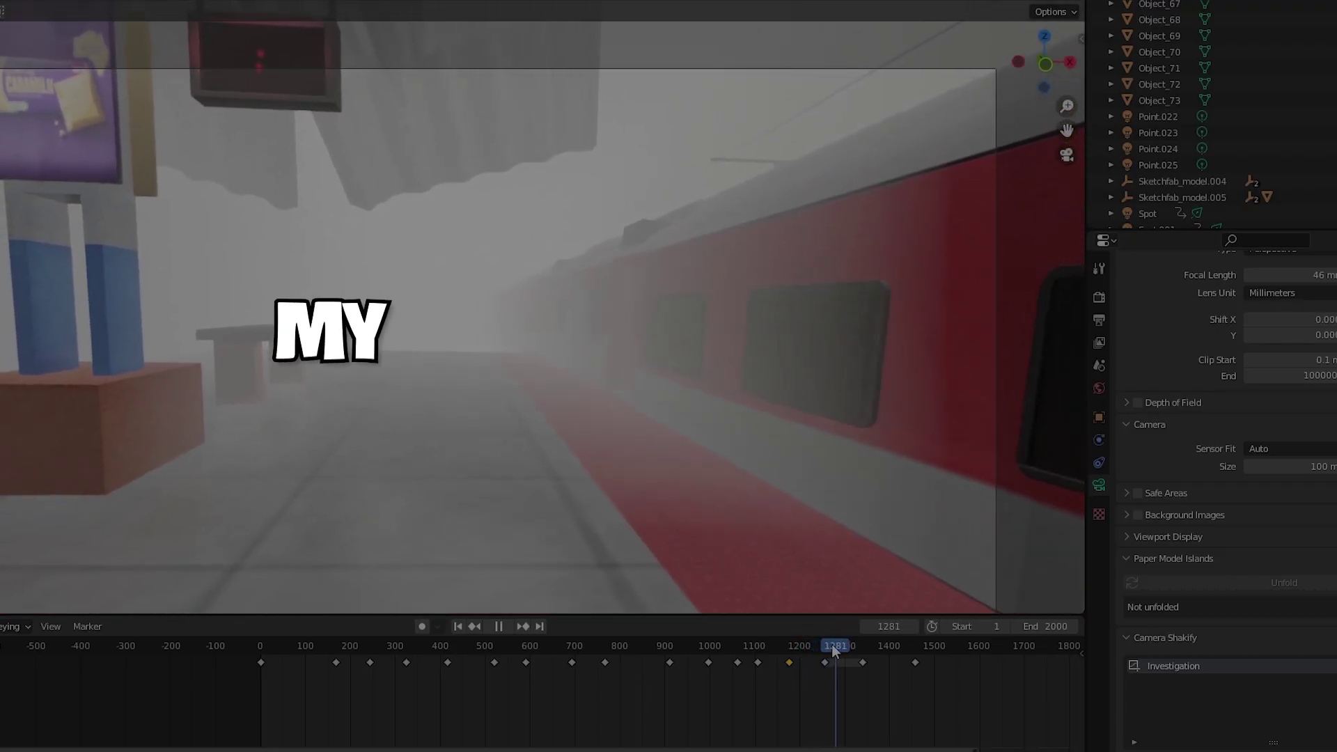
pyautogui.press('space')
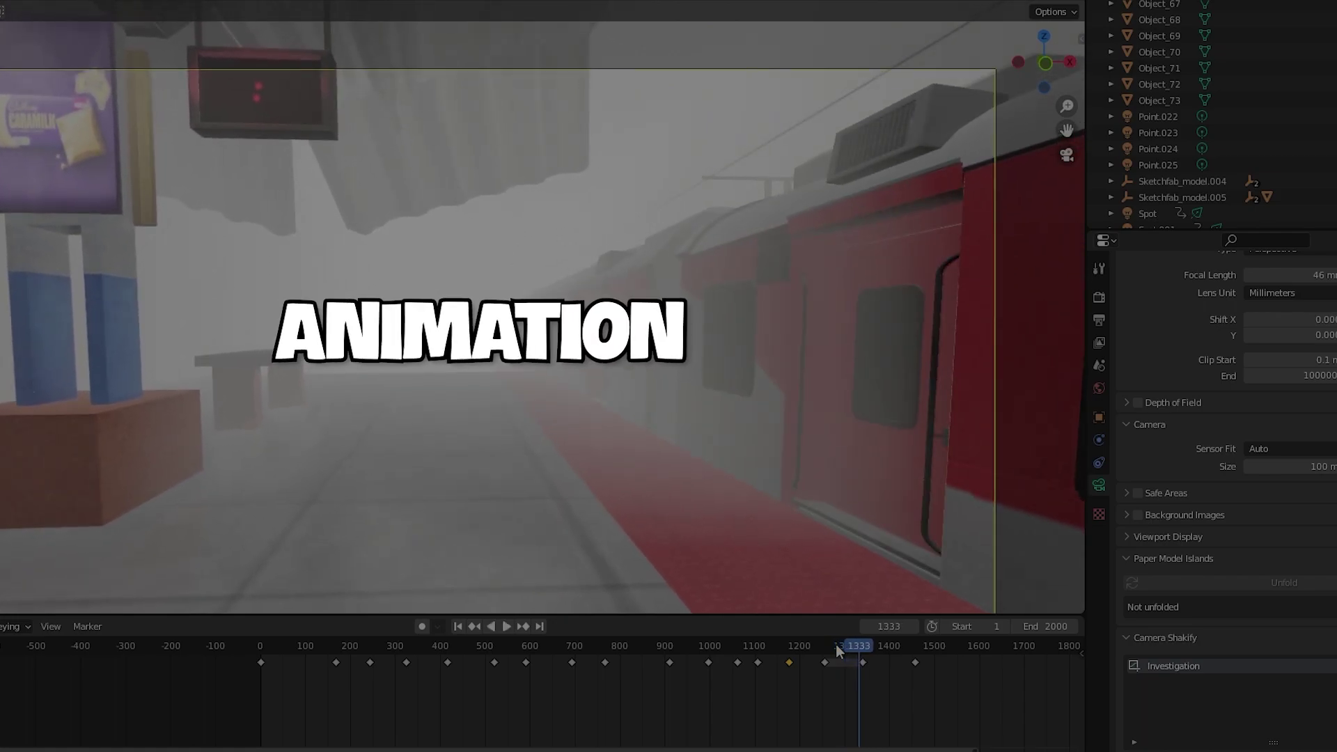